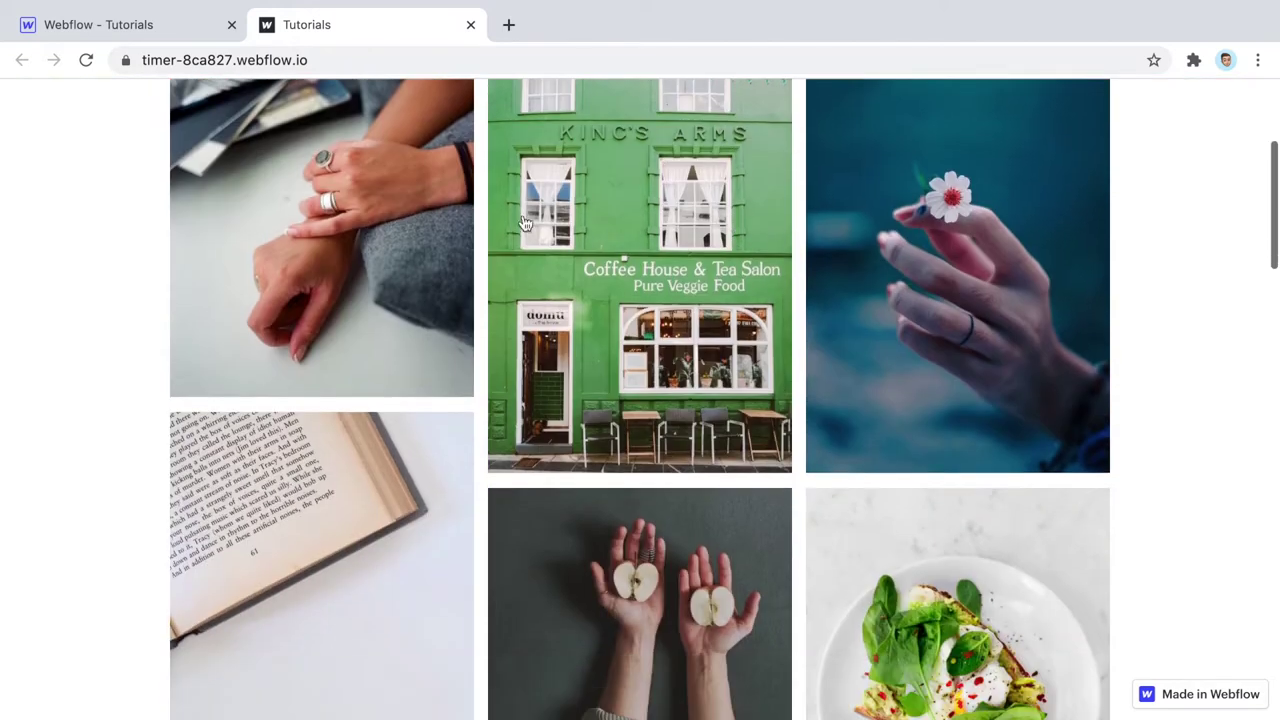
- Scroll through the Photos collection items to review them
scroll(134, 448, down, 5)
scroll(134, 448, down, 2)
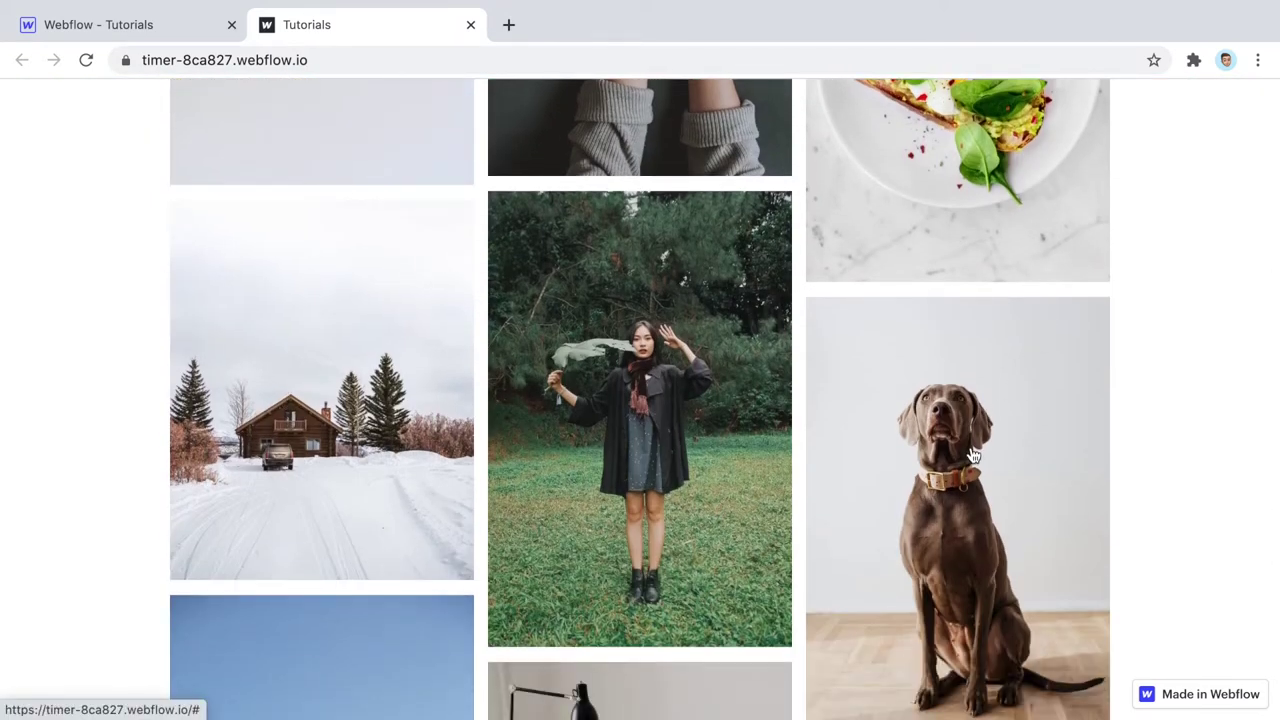
scroll(972, 455, up, 4)
scroll(375, 220, up, 3)
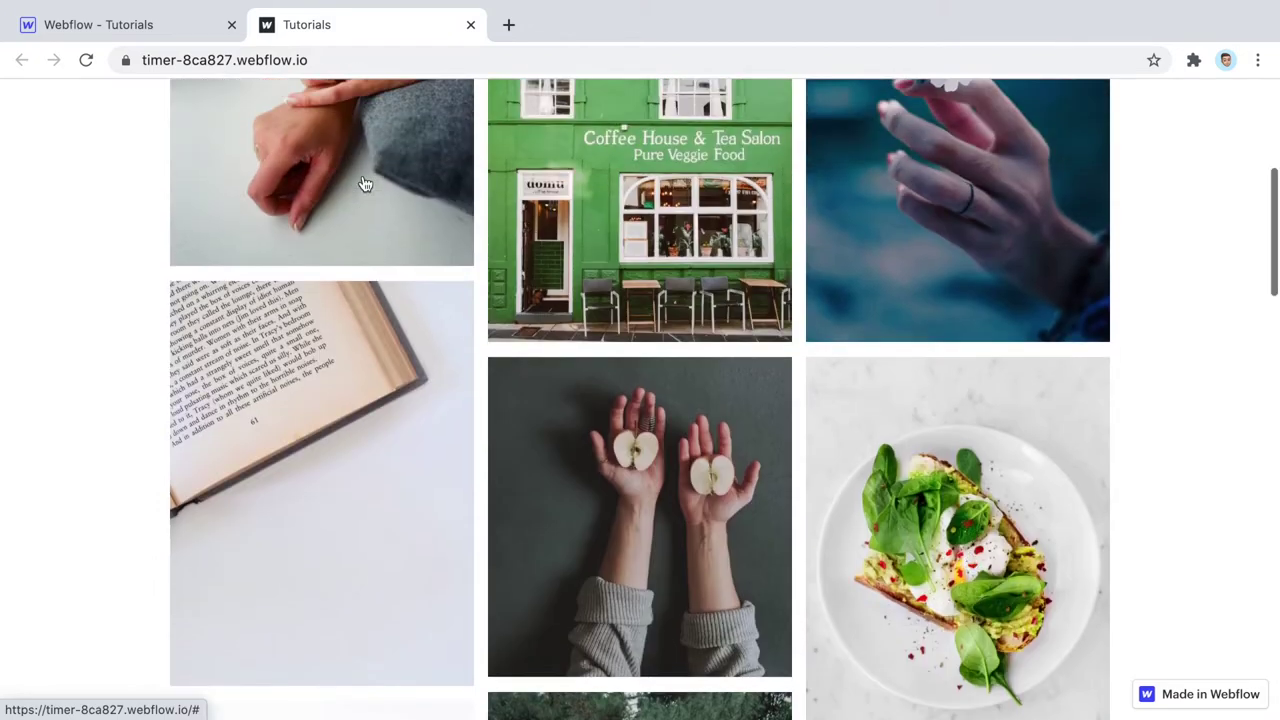
scroll(950, 248, up, 2)
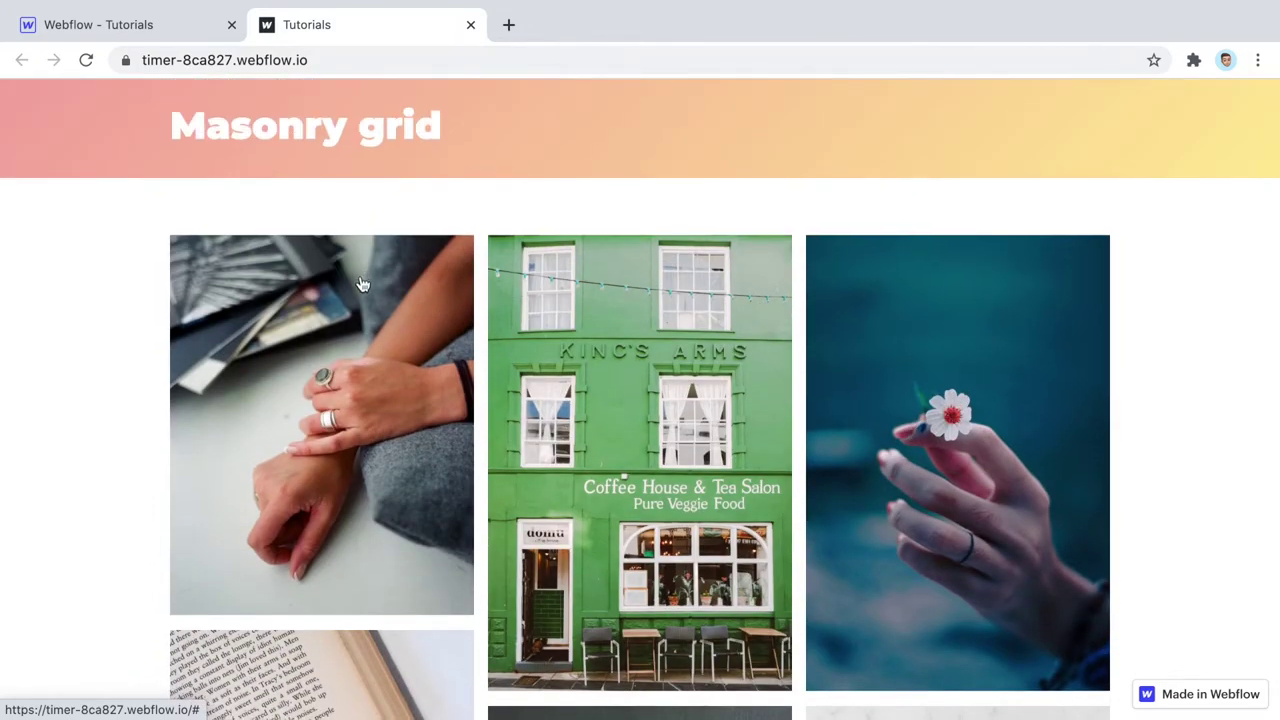
scroll(363, 285, down, 10)
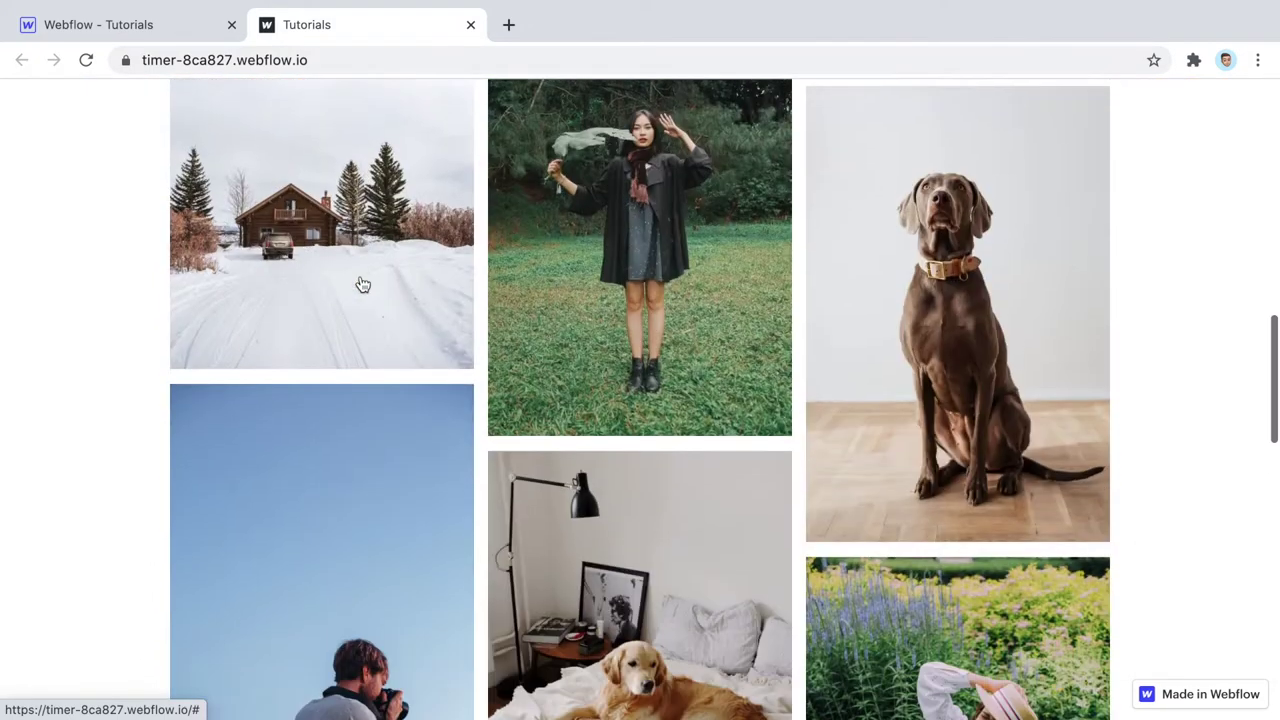
scroll(363, 285, down, 5)
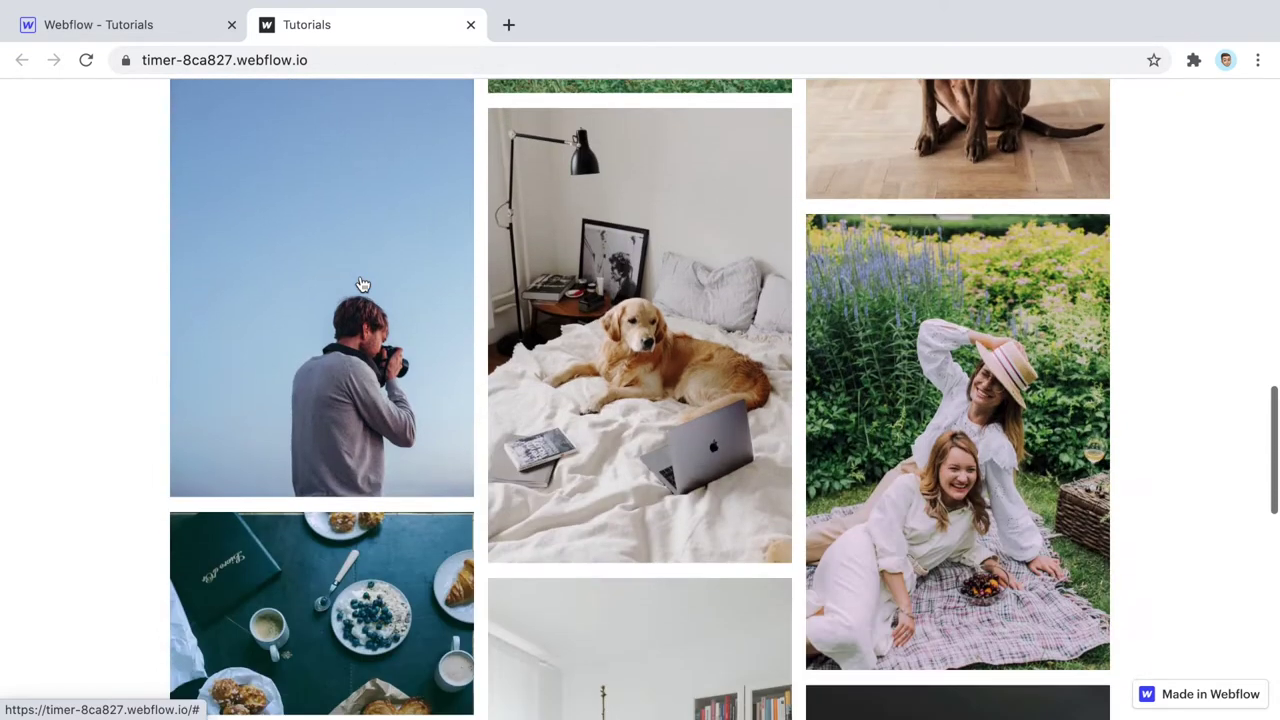
scroll(363, 285, down, 2)
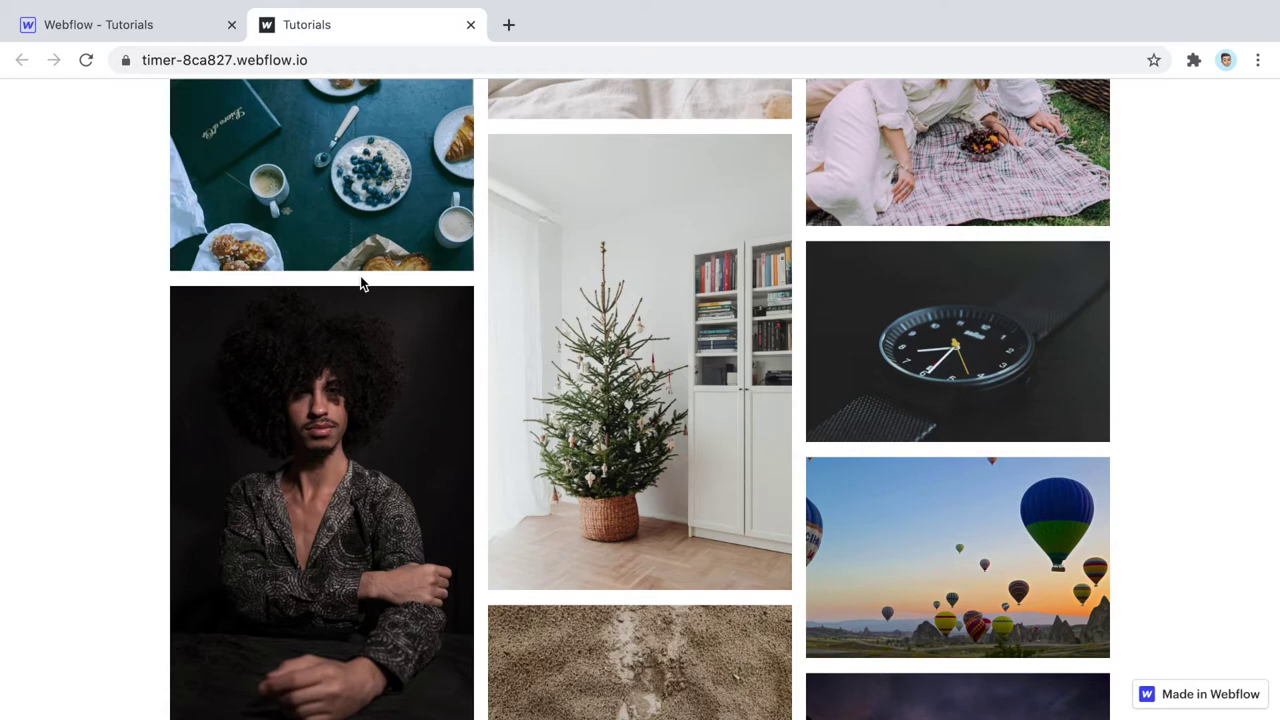
scroll(363, 285, down, 2)
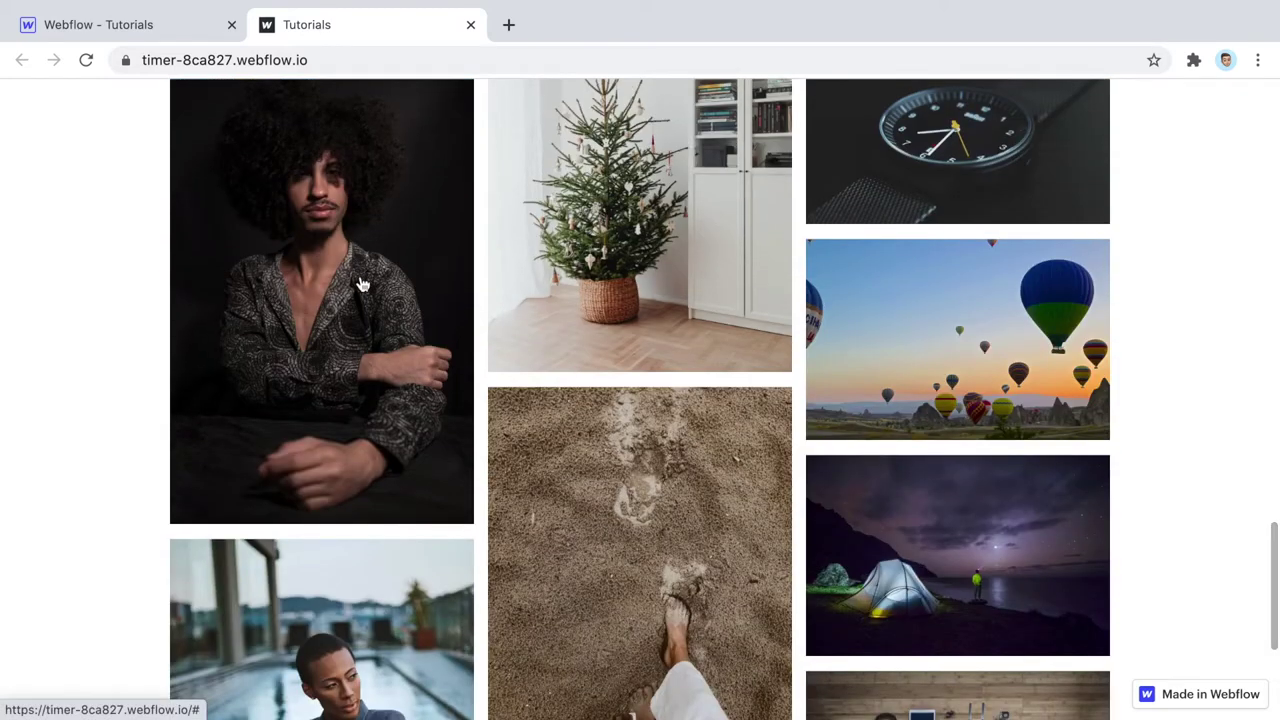
scroll(363, 285, up, 10)
scroll(363, 285, up, 3)
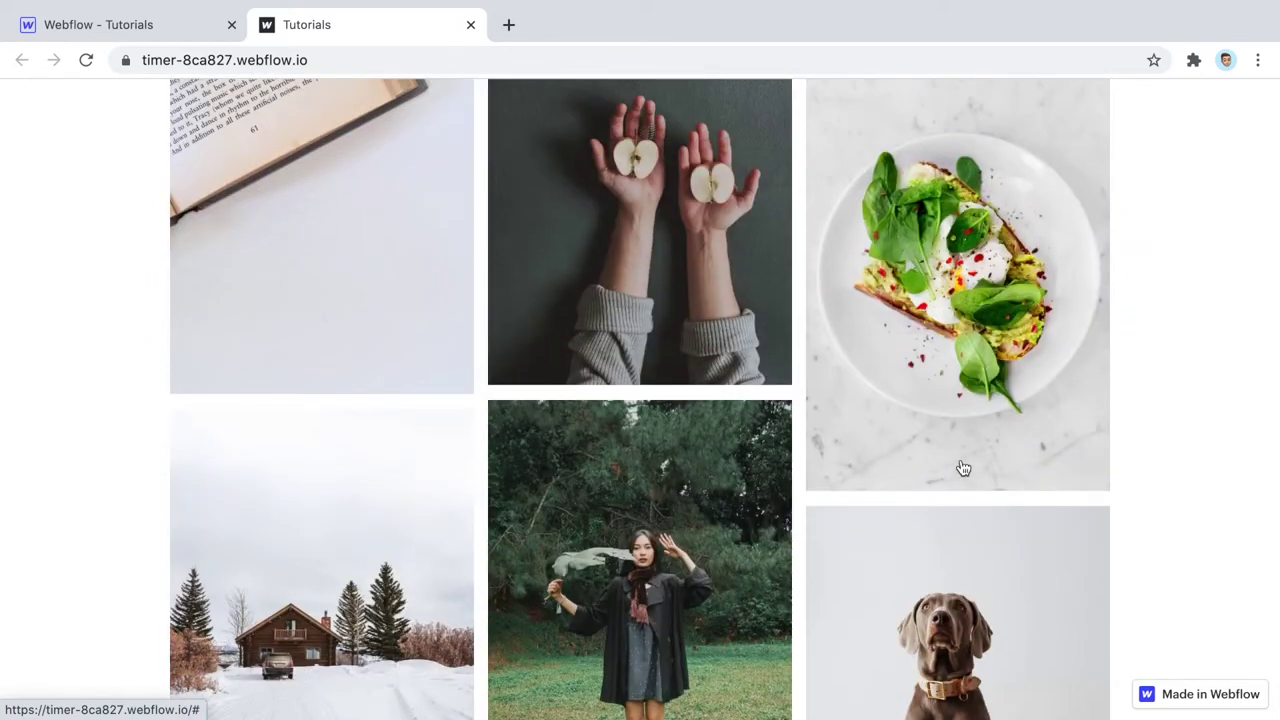
scroll(692, 251, up, 5)
scroll(971, 263, up, 2)
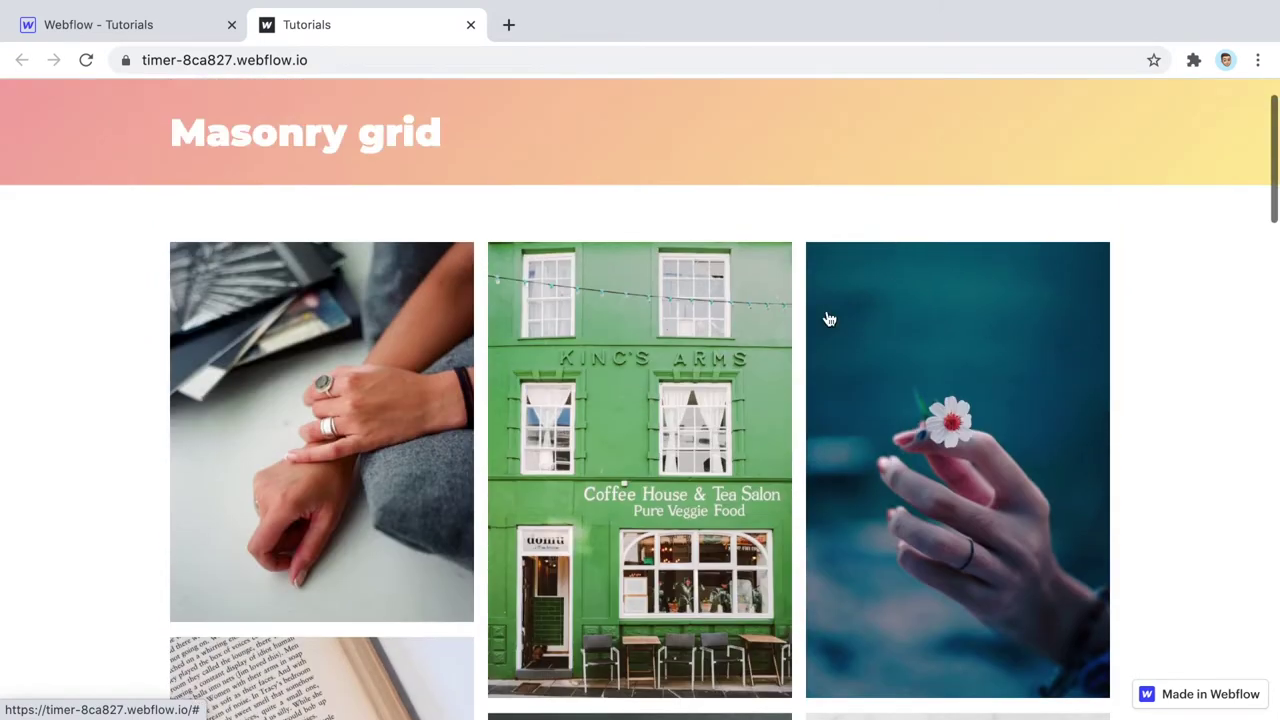
scroll(869, 234, down, 1)
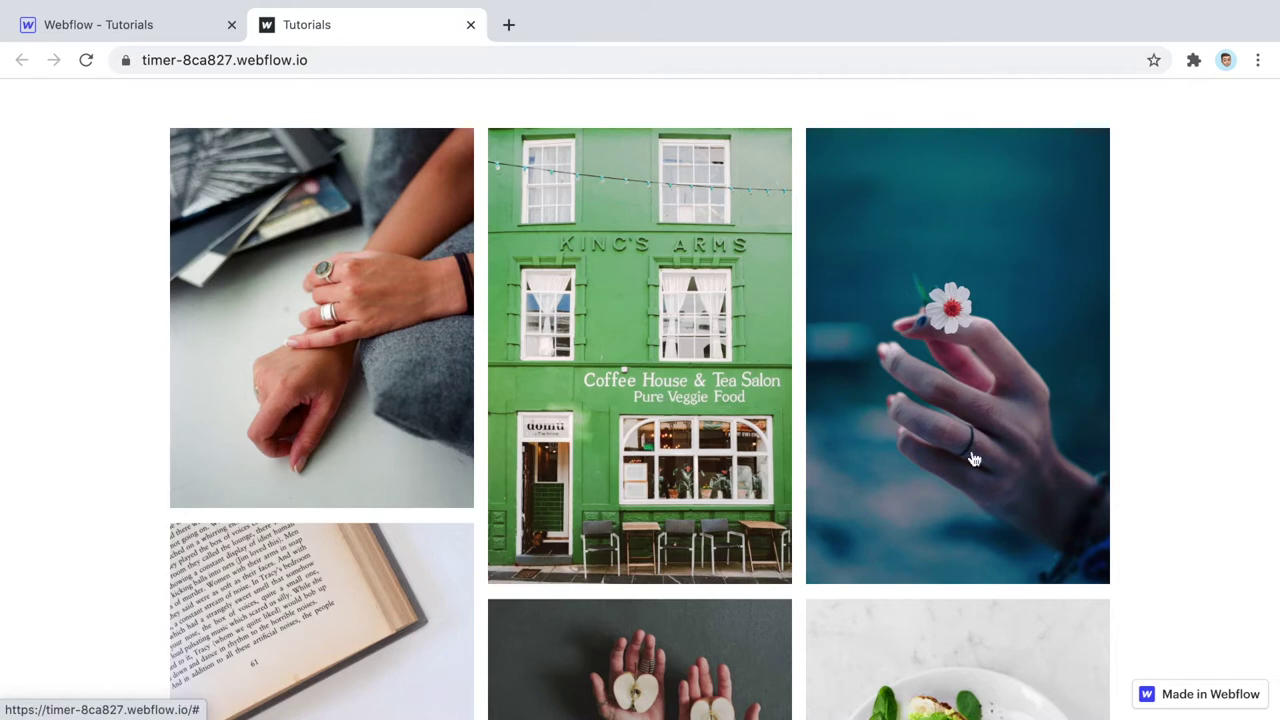
scroll(974, 459, down, 6)
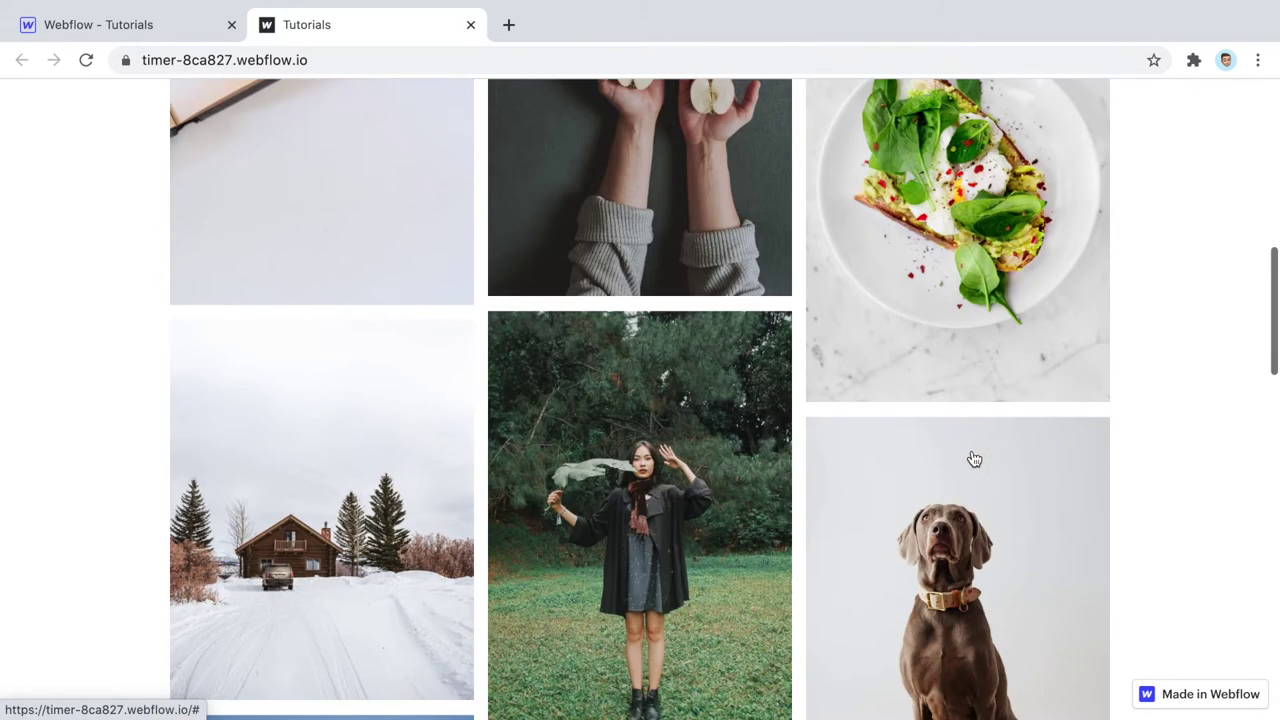
scroll(974, 459, down, 3)
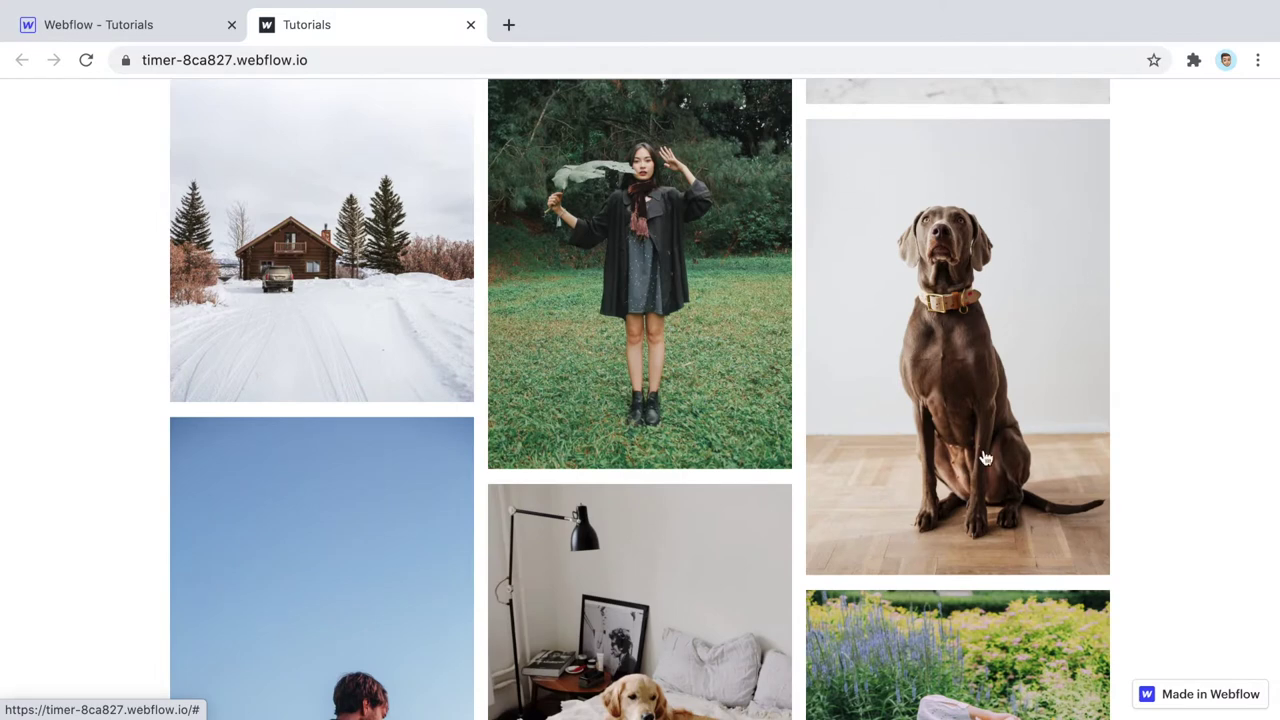
scroll(1024, 421, down, 3)
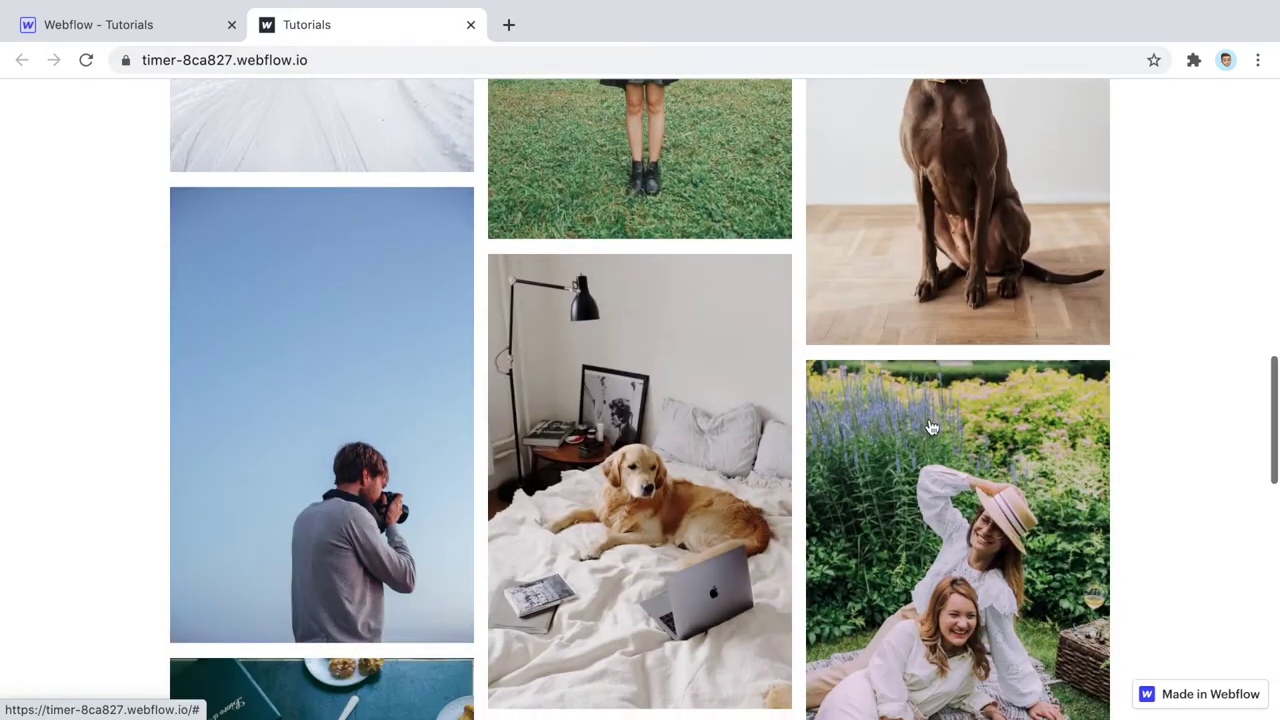
scroll(864, 440, down, 4)
scroll(864, 440, down, 5)
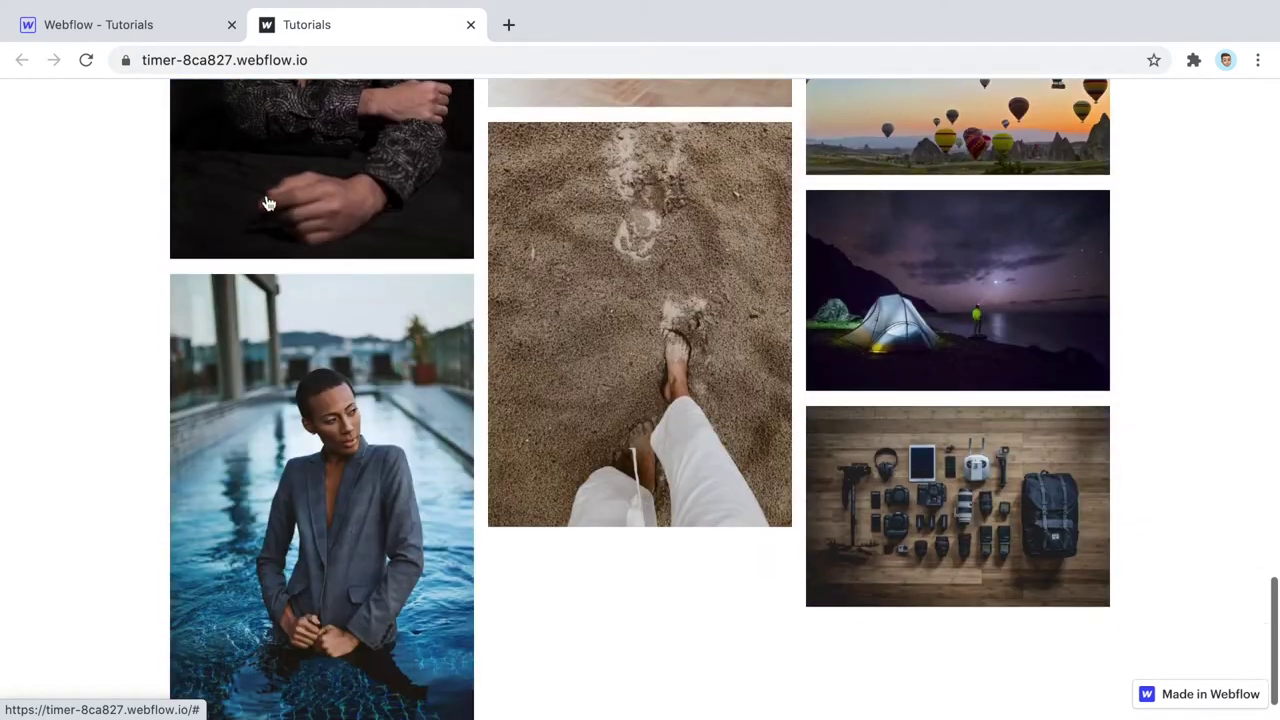
scroll(1031, 380, up, 15)
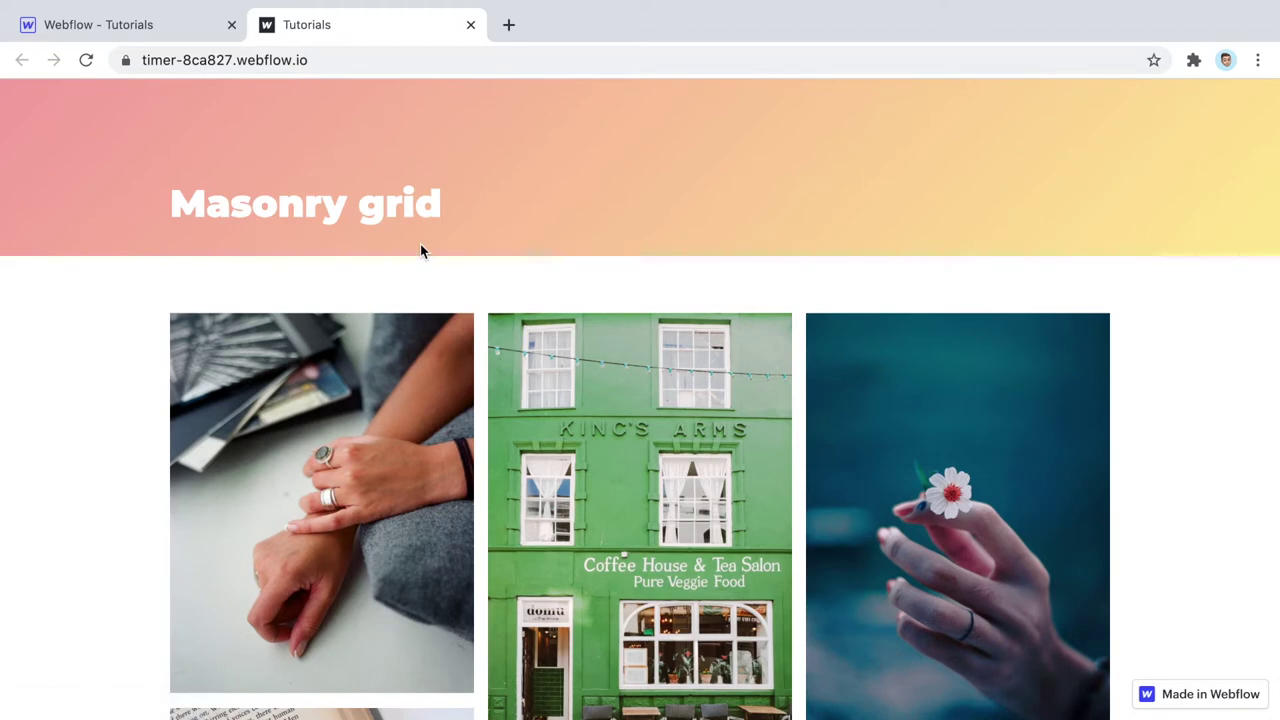
scroll(420, 251, down, 2)
scroll(1008, 471, up, 3)
- In the Designer, bring up the CMS collections and scroll the full Photos list
click(195, 26)
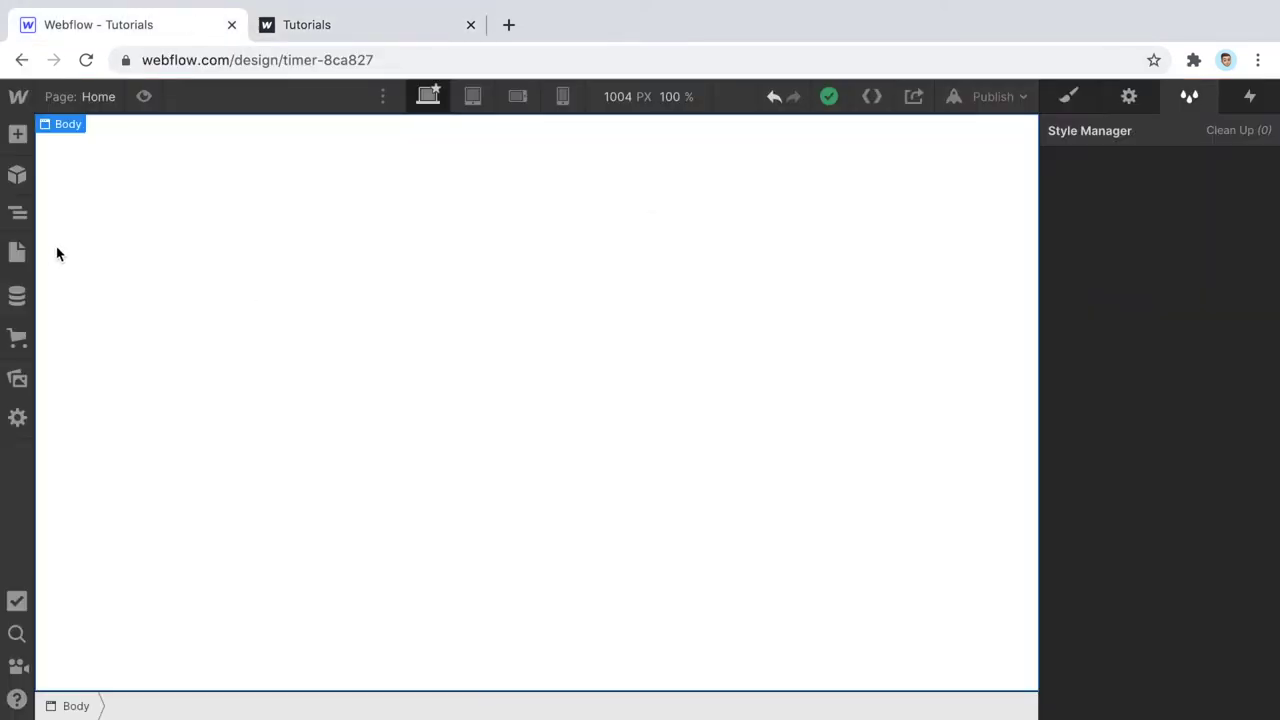
click(18, 297)
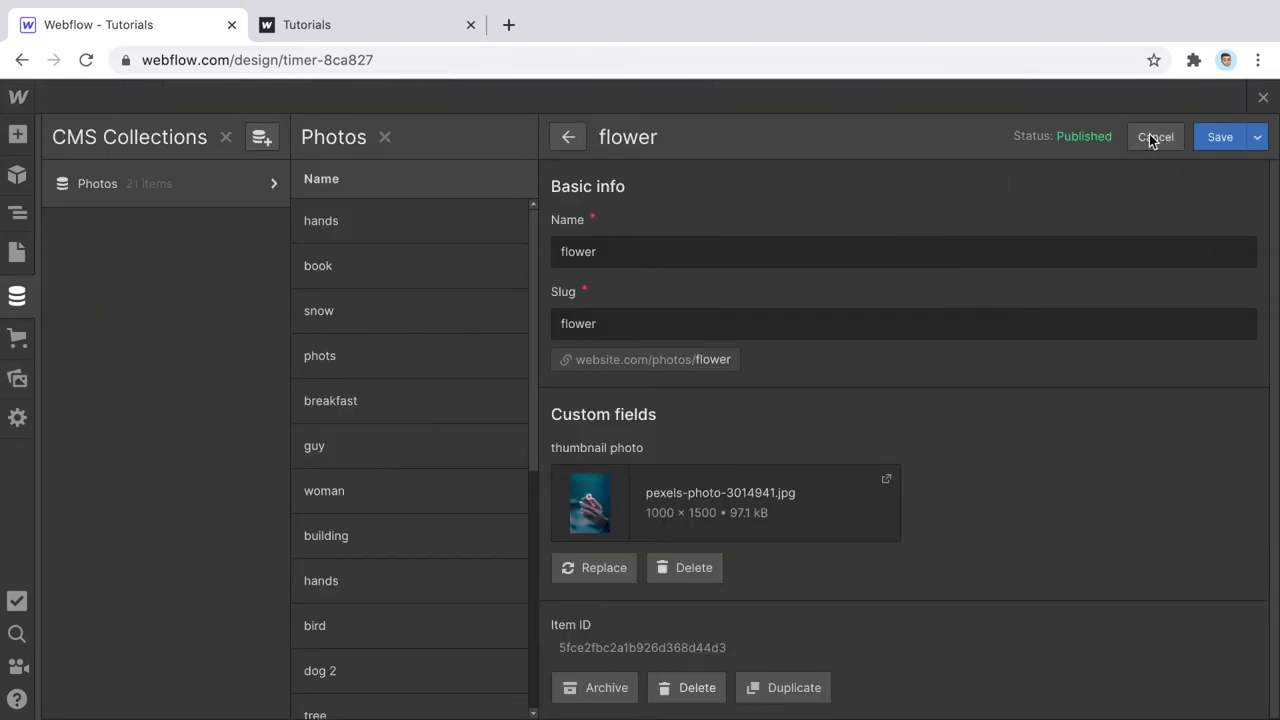
click(1153, 138)
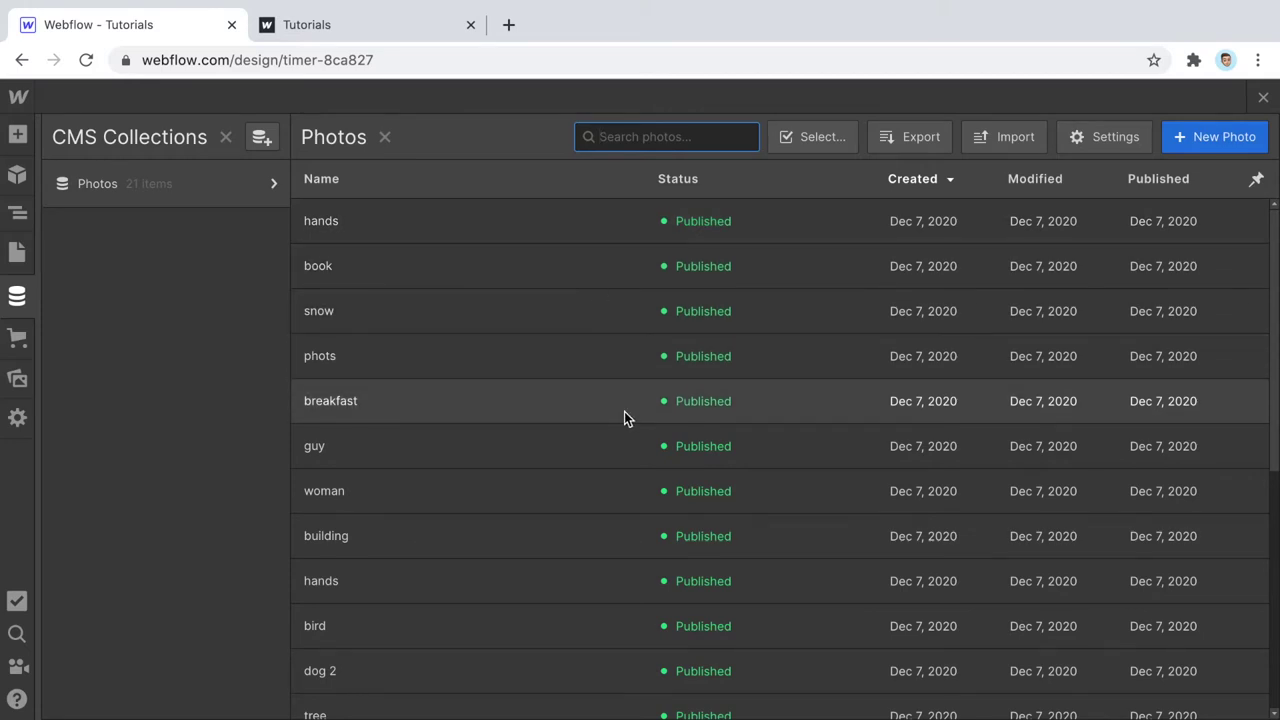
scroll(624, 411, down, 1)
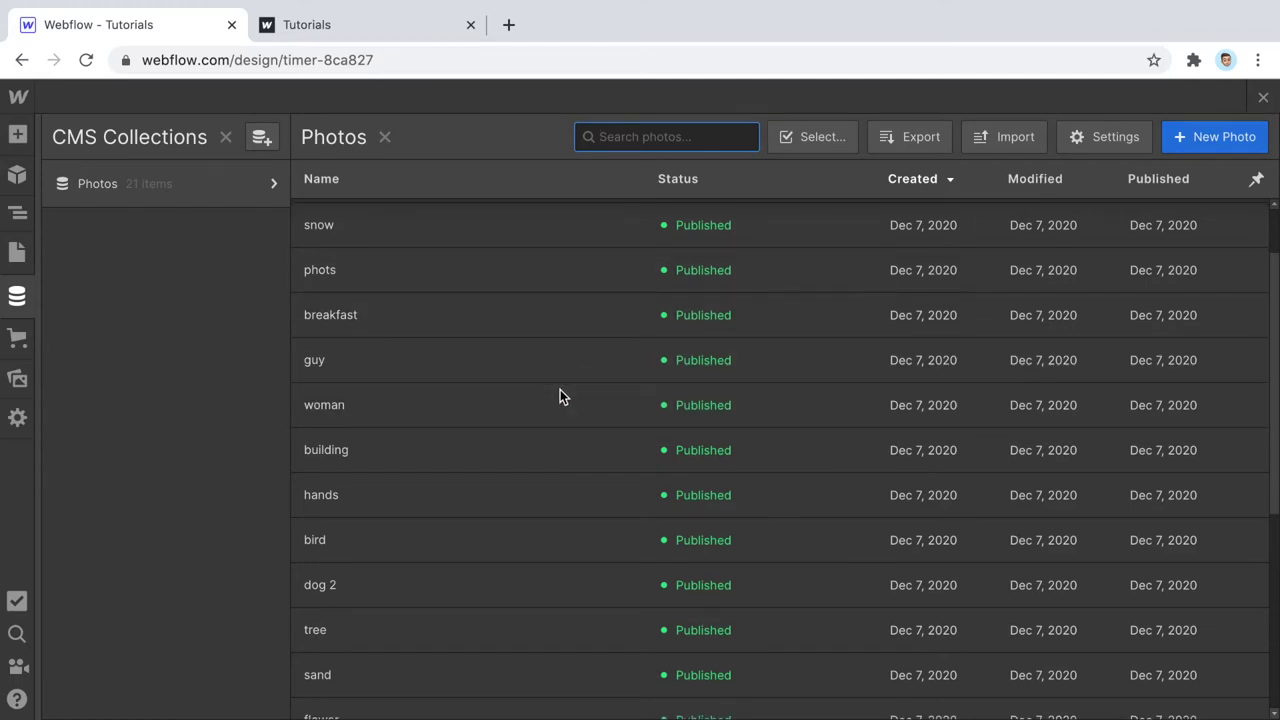
scroll(560, 389, down, 2)
scroll(520, 380, down, 1)
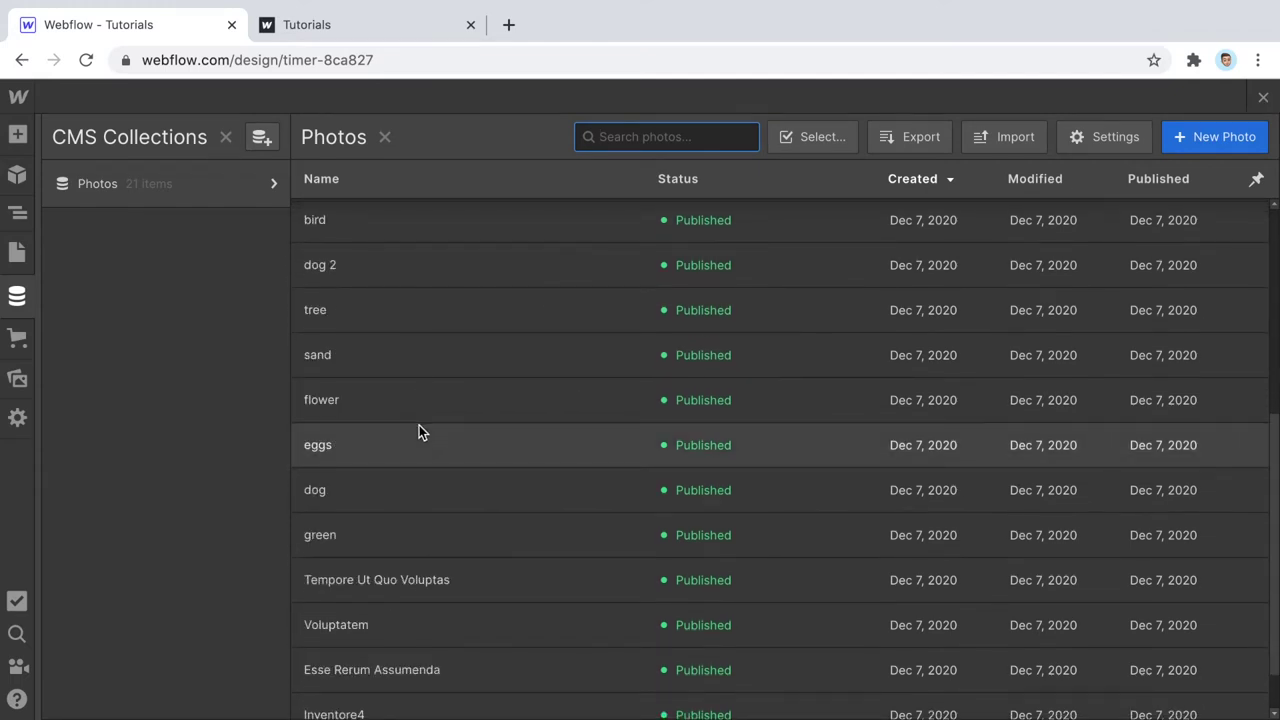
- Inspect the flower, eggs, woman and other photo items, then close the CMS panel
click(415, 400)
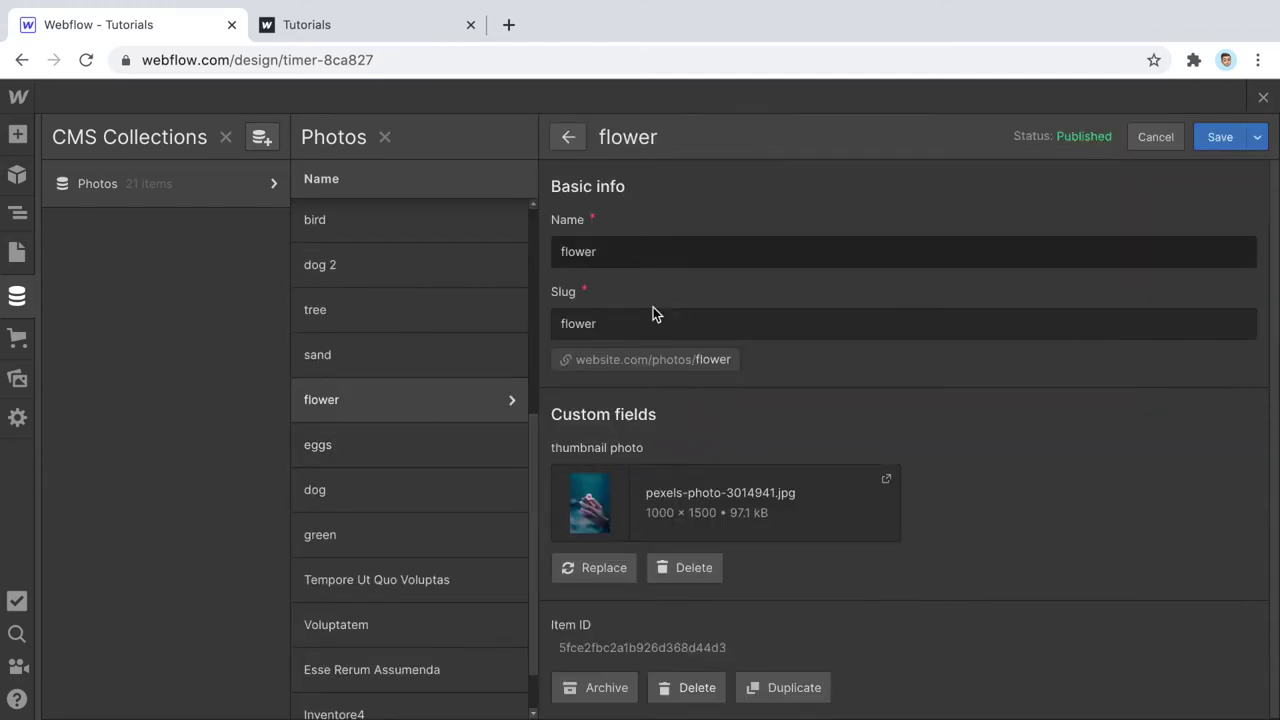
click(354, 430)
click(364, 566)
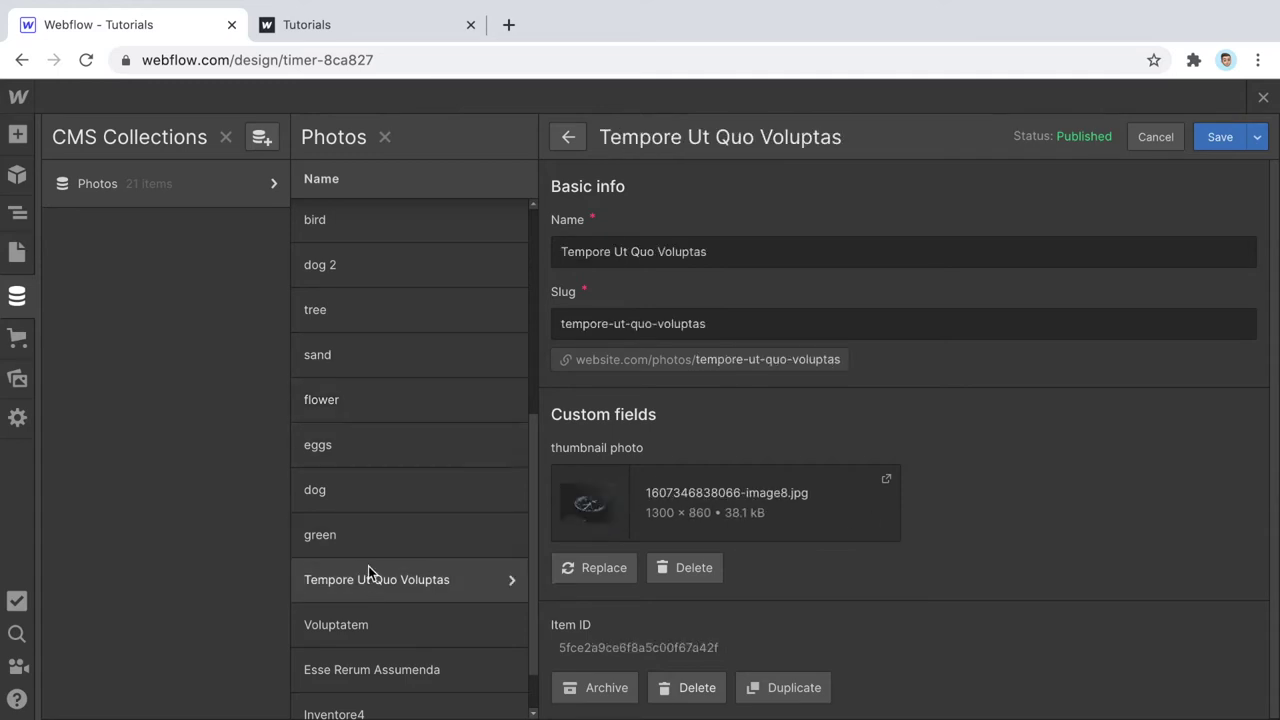
scroll(370, 560, down, 1)
click(385, 383)
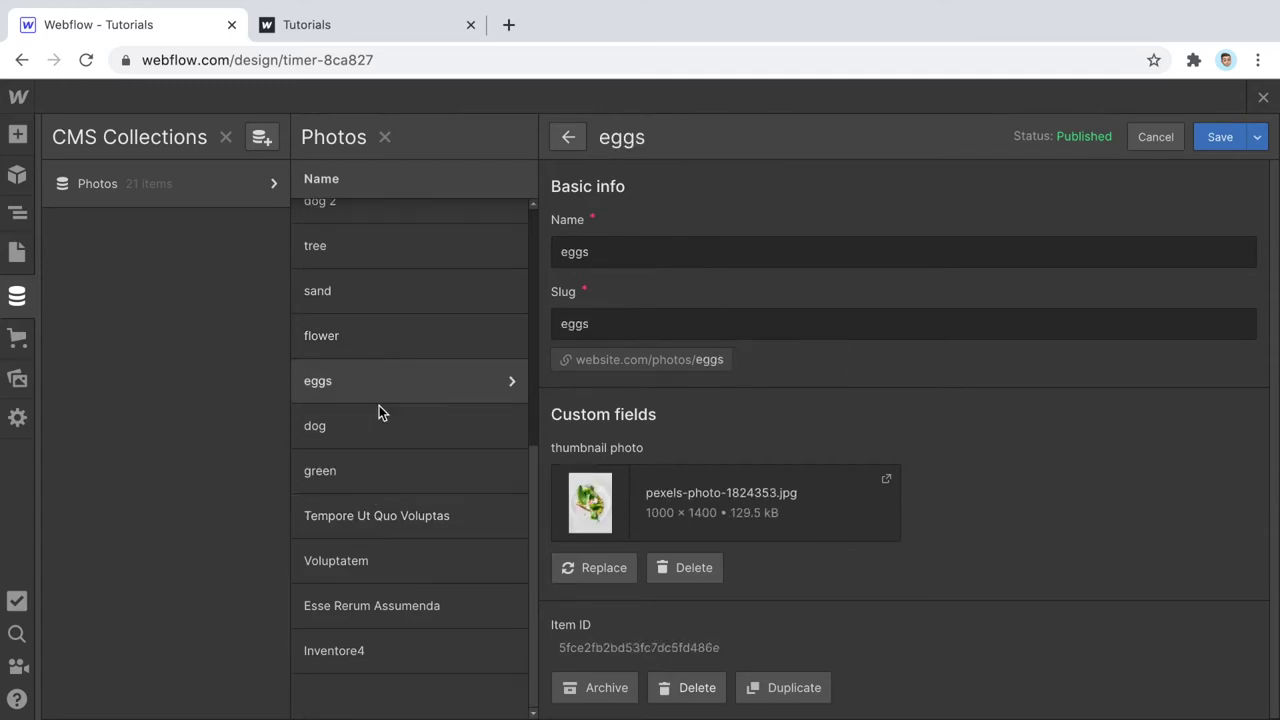
click(440, 605)
scroll(405, 295, up, 3)
click(408, 285)
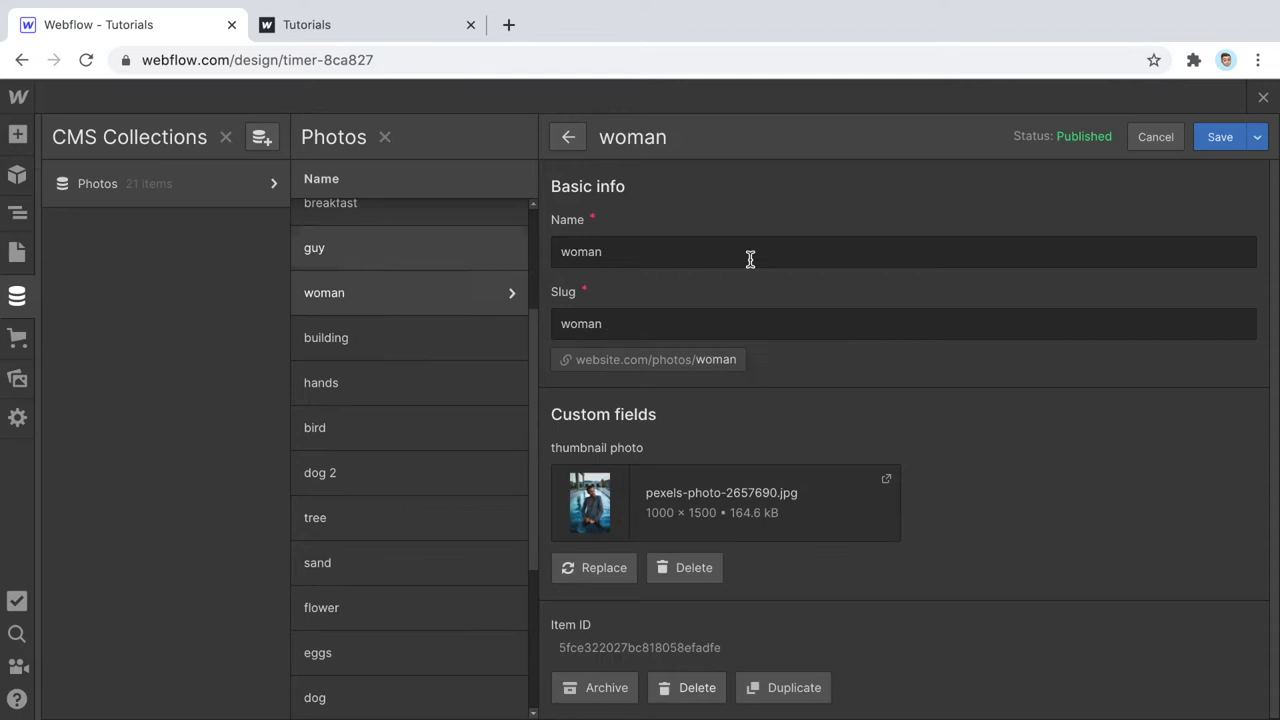
click(1264, 99)
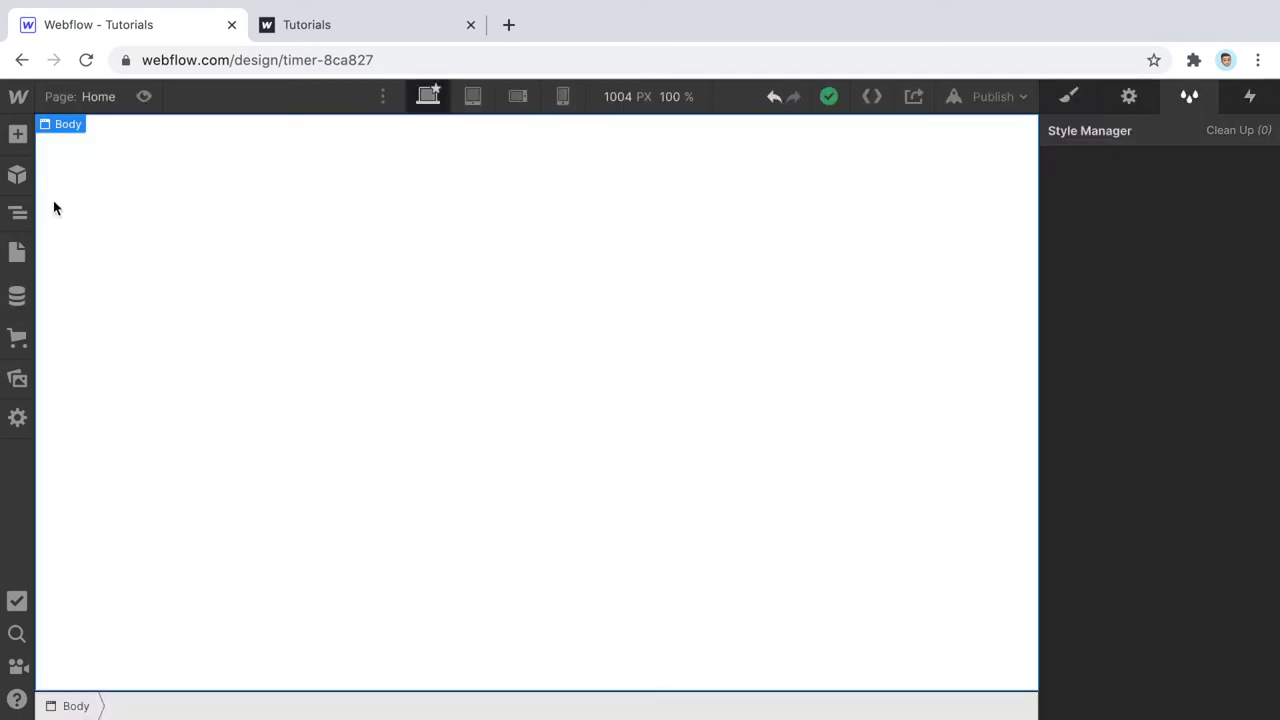
- Insert a Section at the top of the page with a Container inside it
click(17, 135)
click(75, 358)
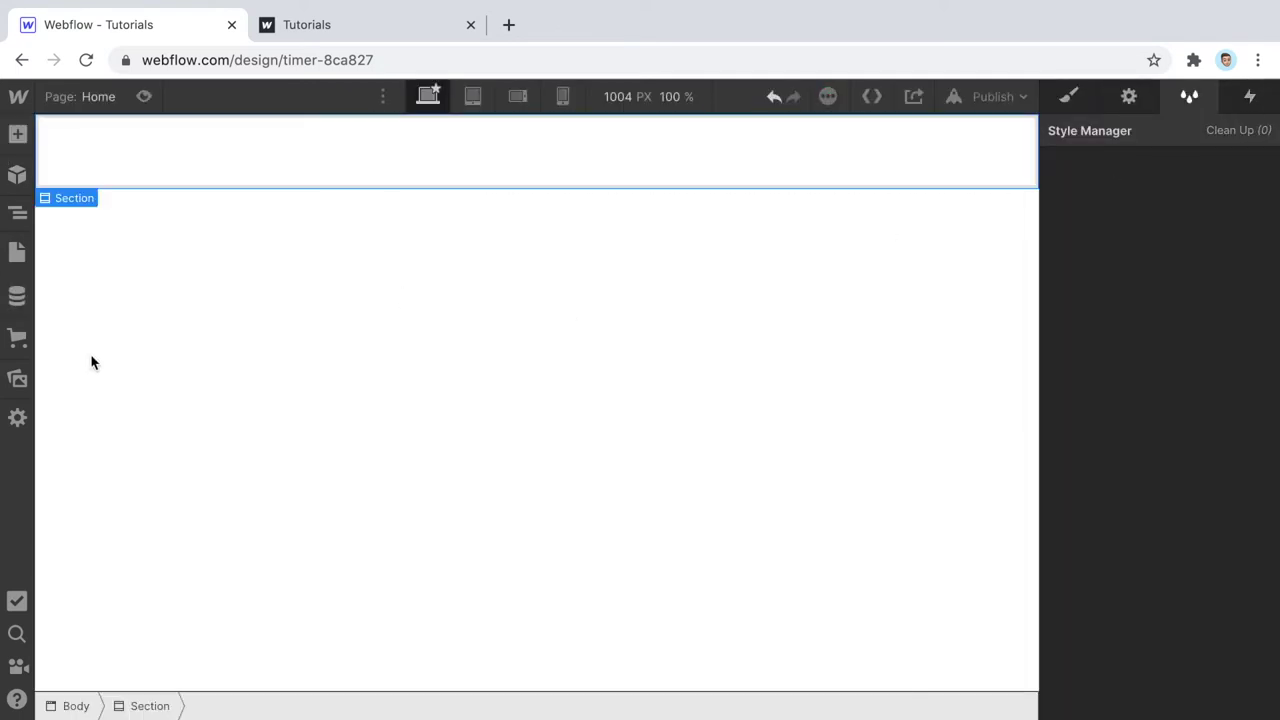
click(17, 134)
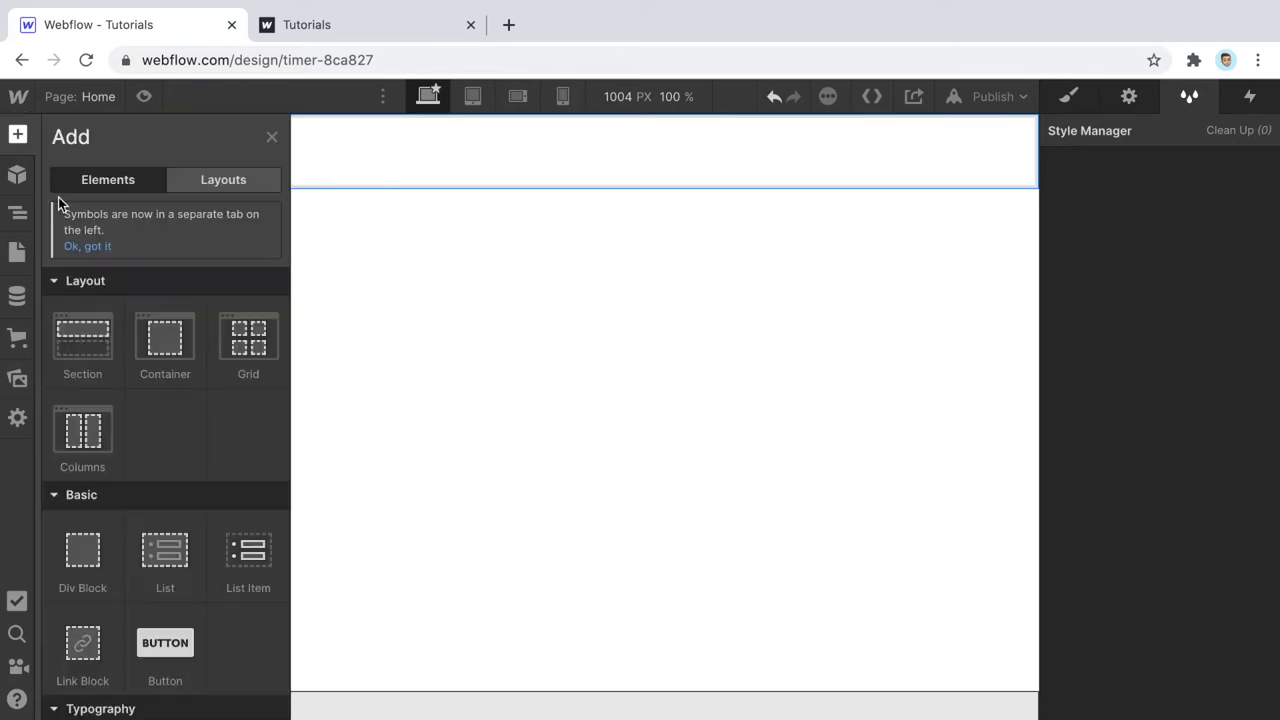
click(152, 337)
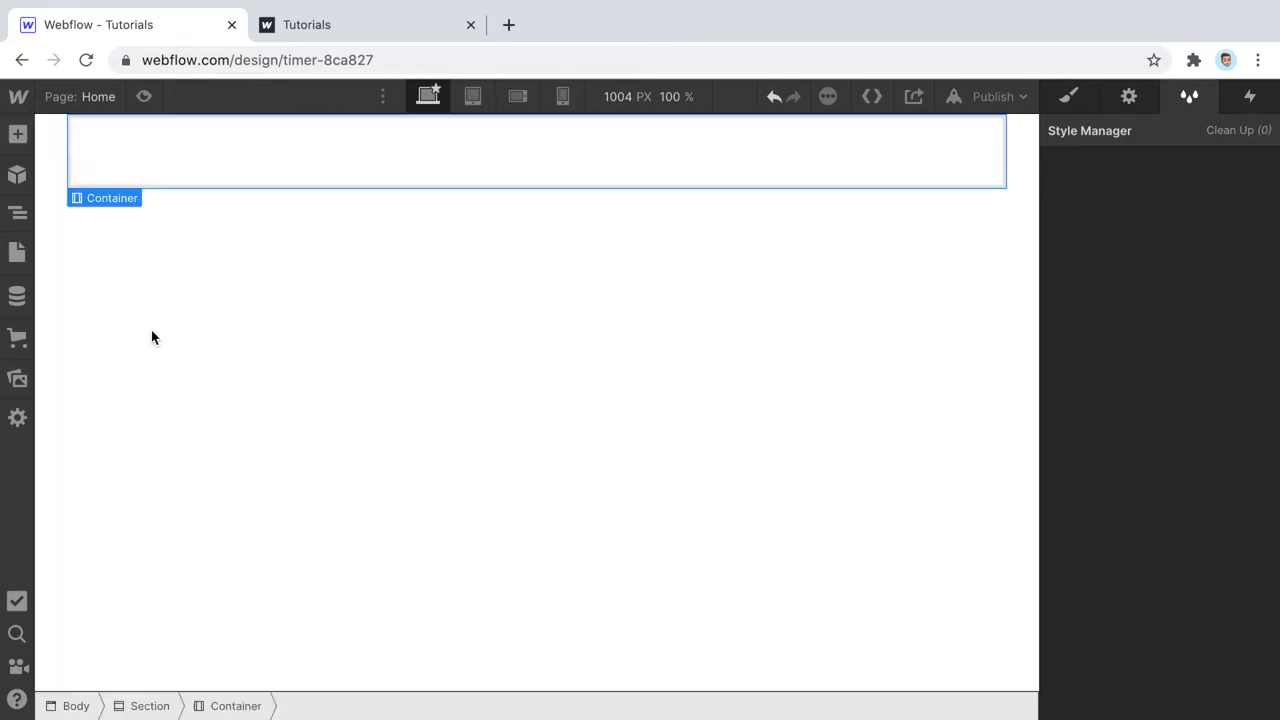
- Give the Section 51 px of top and bottom padding
click(52, 162)
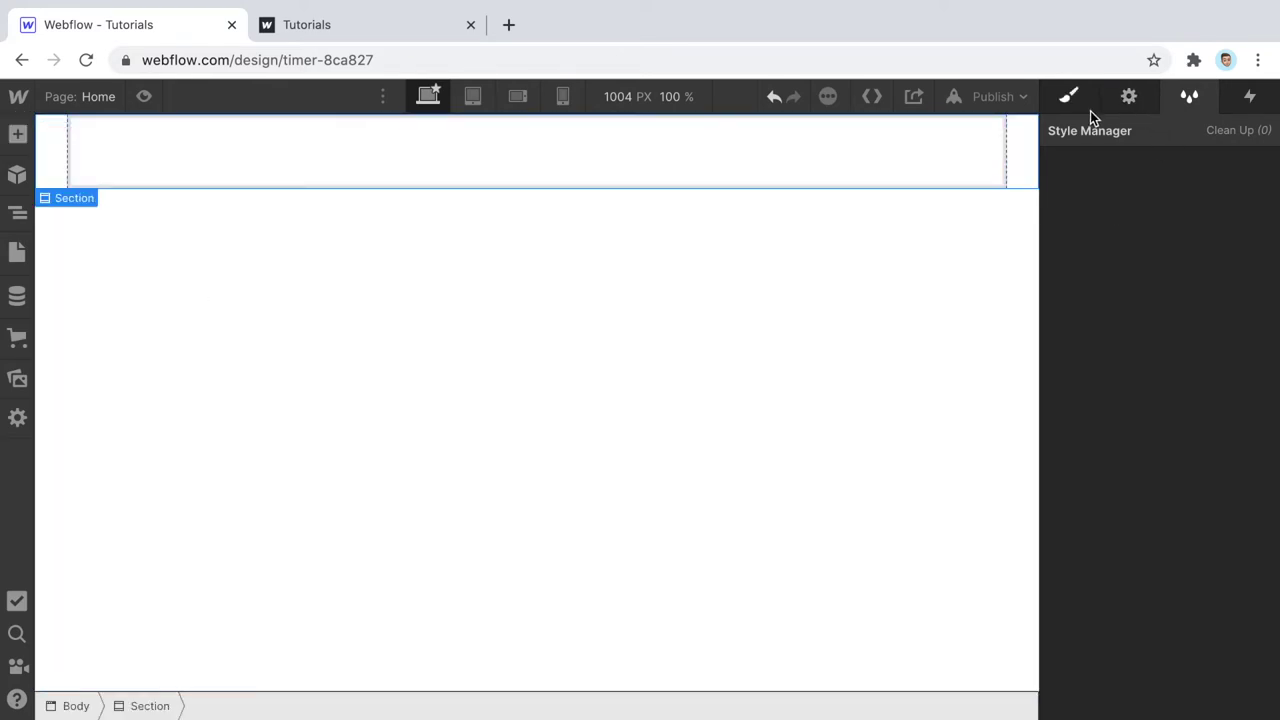
click(1069, 96)
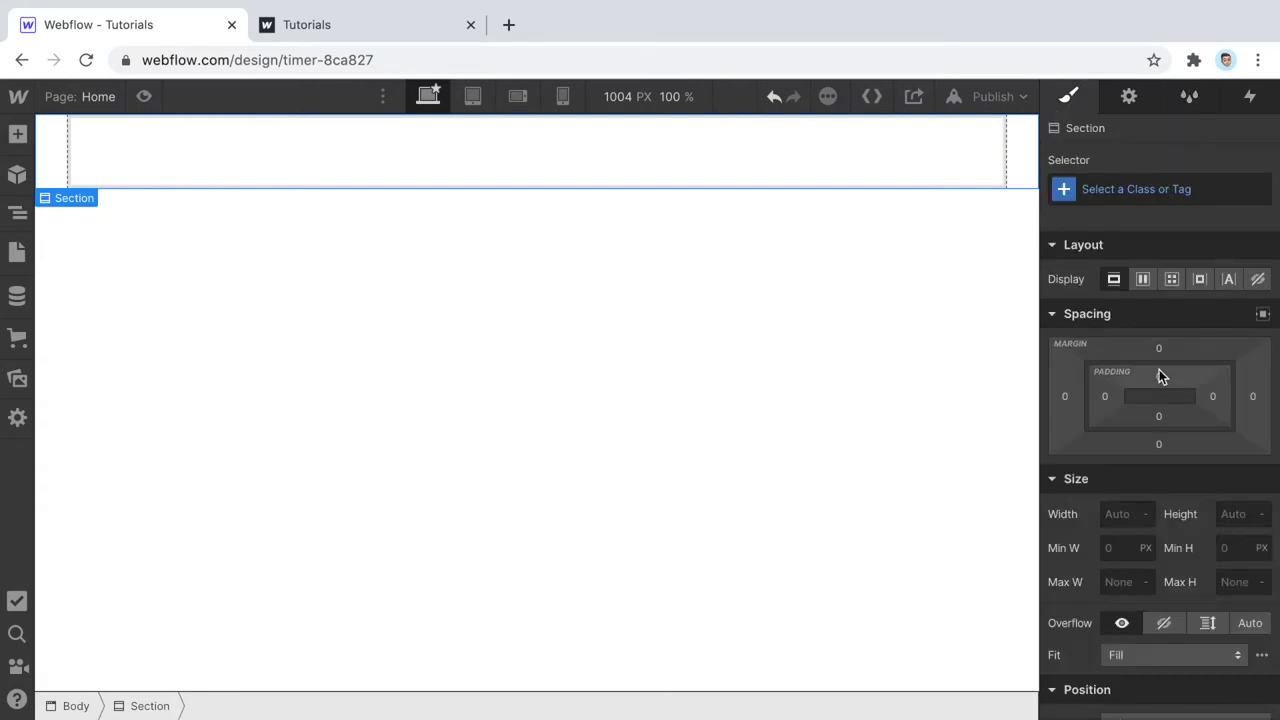
drag(1165, 390, 1169, 426)
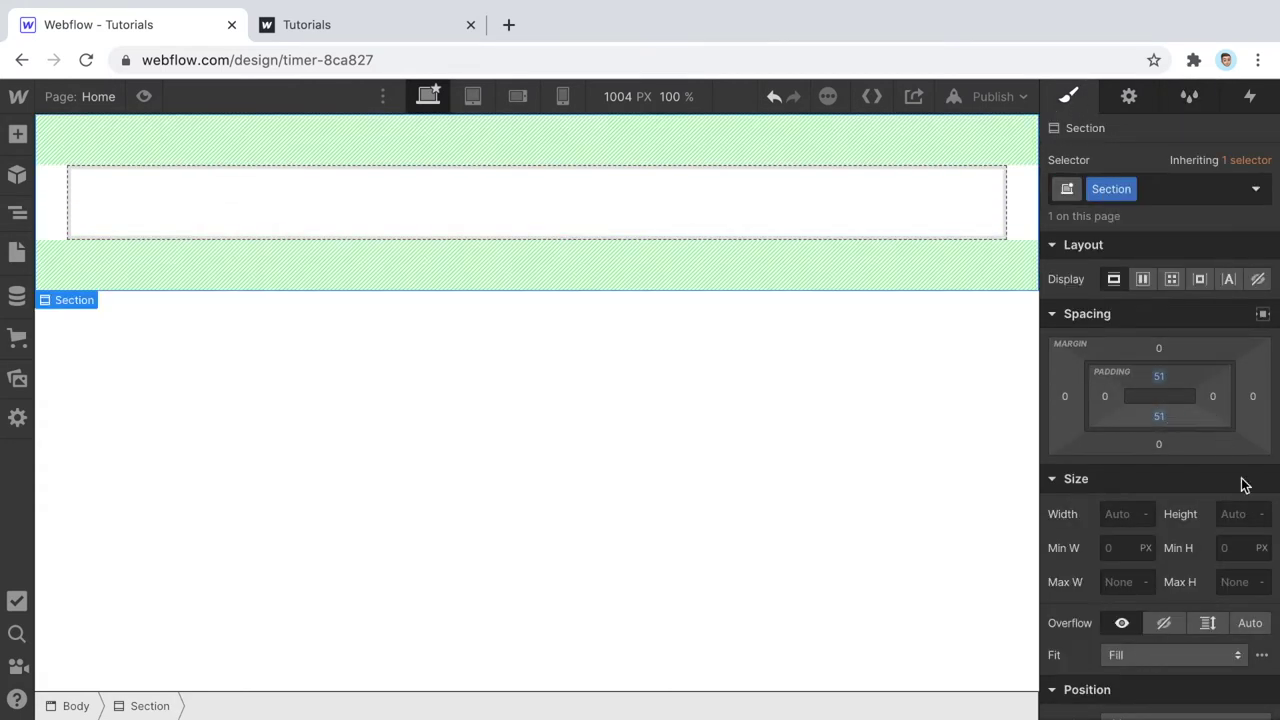
scroll(1231, 541, down, 2)
scroll(1231, 541, down, 5)
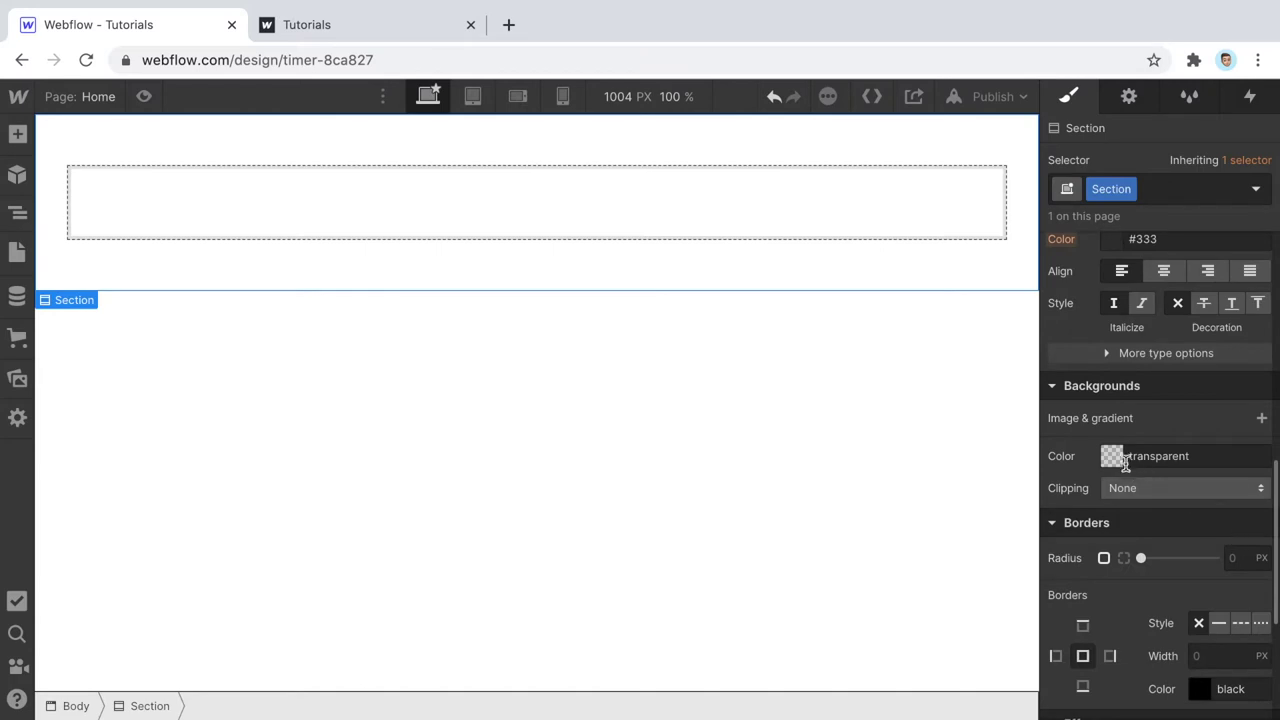
- Add a single linear gradient background layer to the Section, removing the extra one
click(1112, 456)
click(1112, 456)
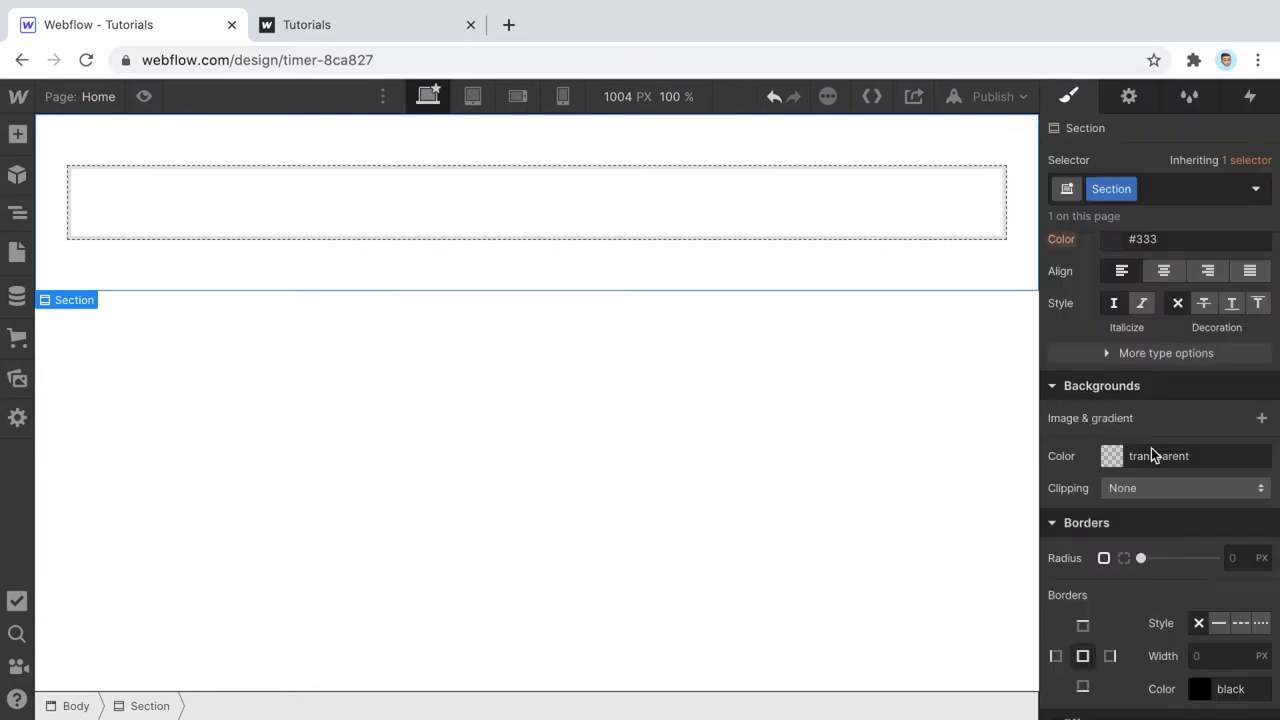
click(1261, 418)
click(1160, 269)
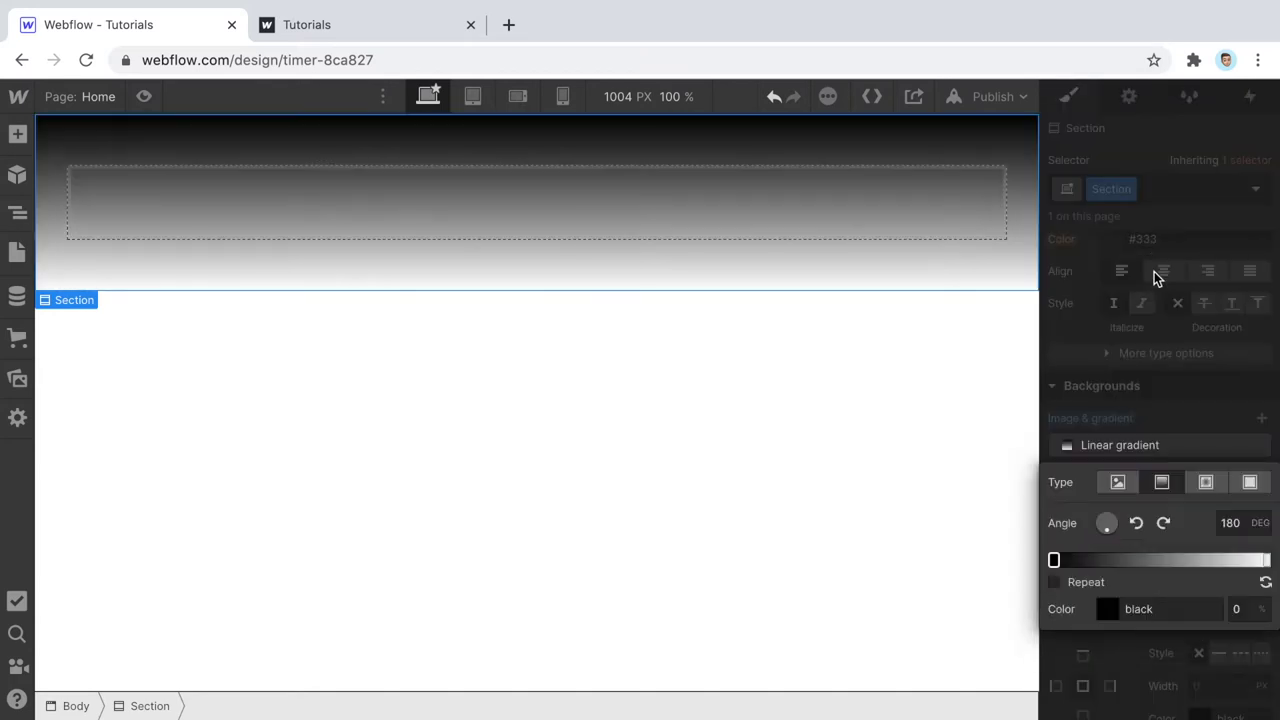
click(1160, 405)
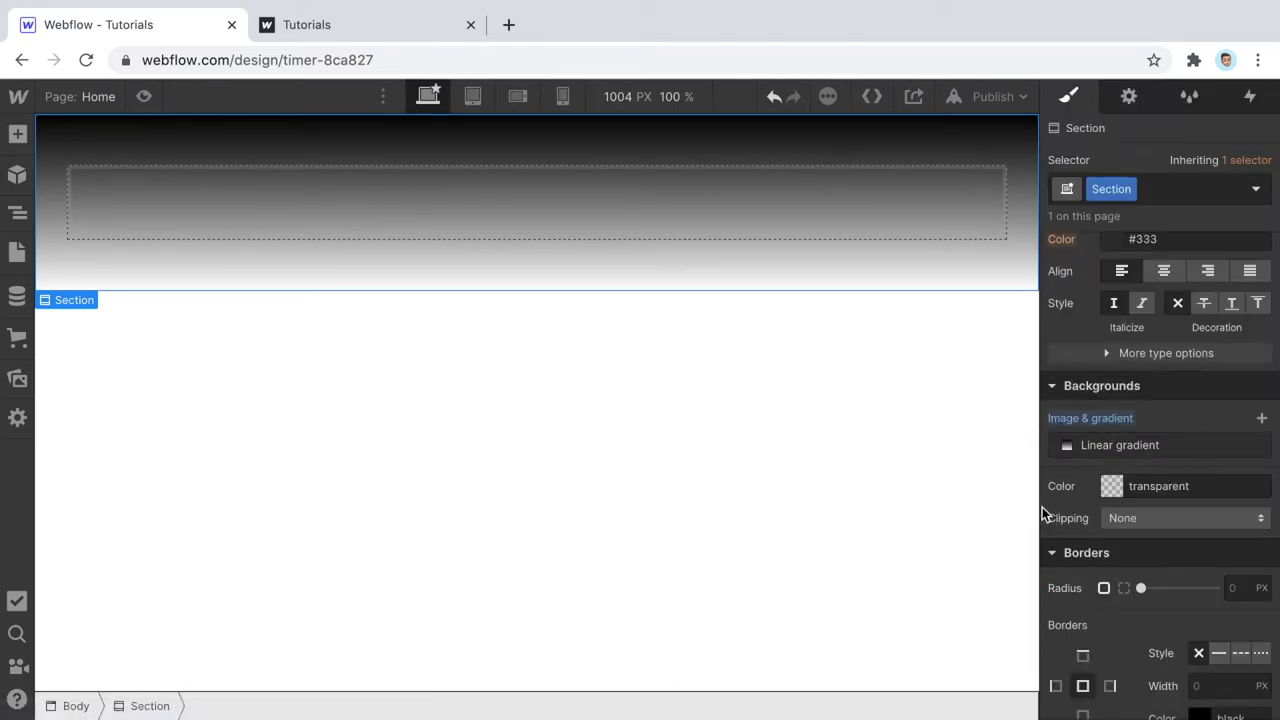
click(1262, 421)
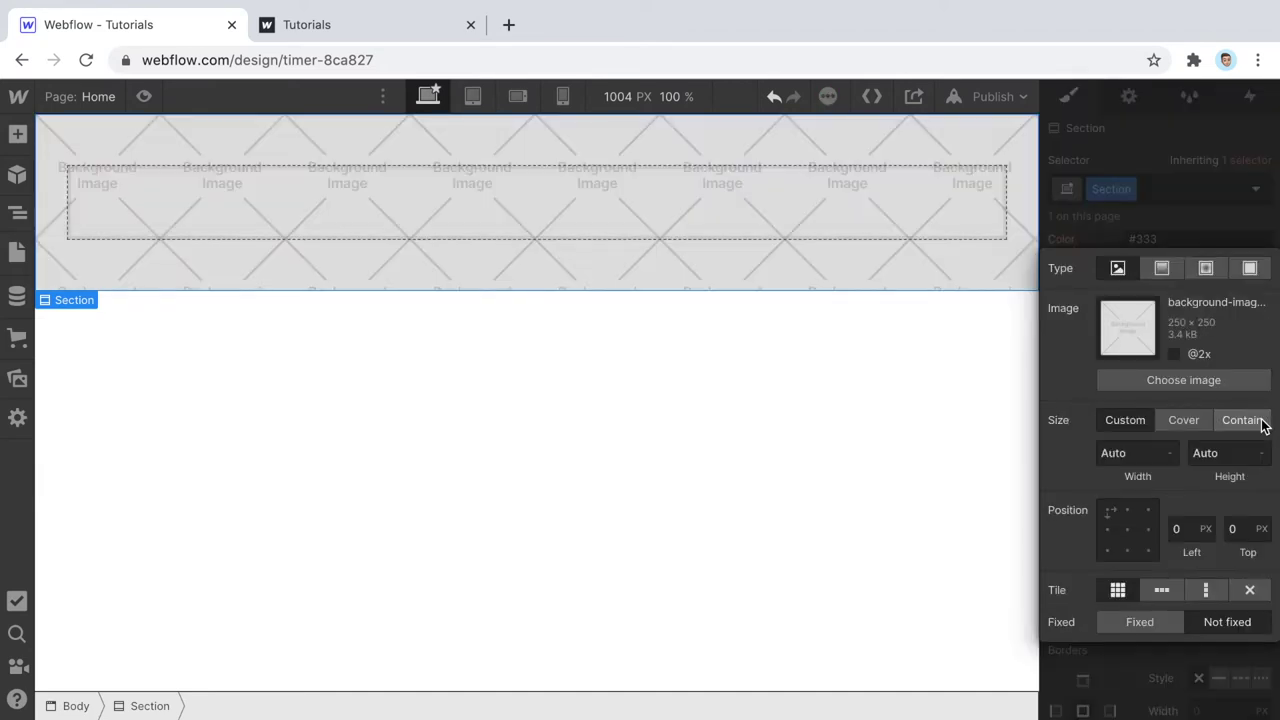
click(1160, 267)
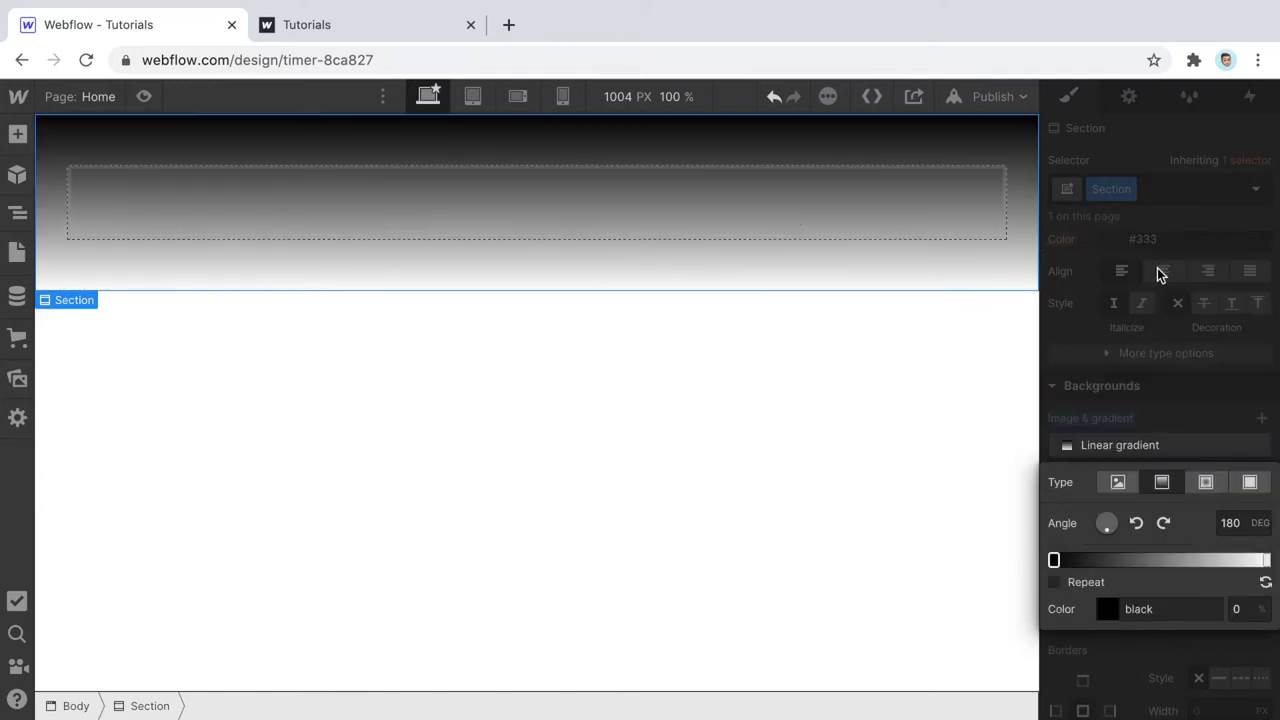
click(1208, 417)
click(1258, 447)
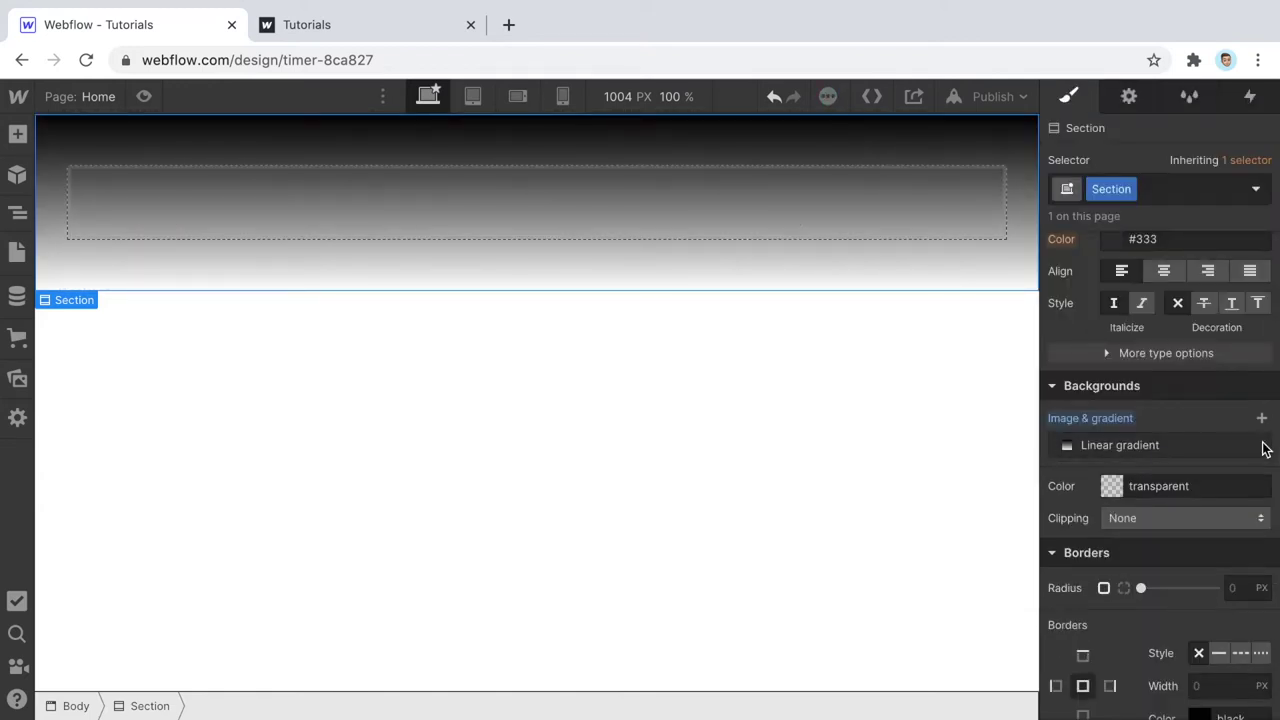
click(1115, 444)
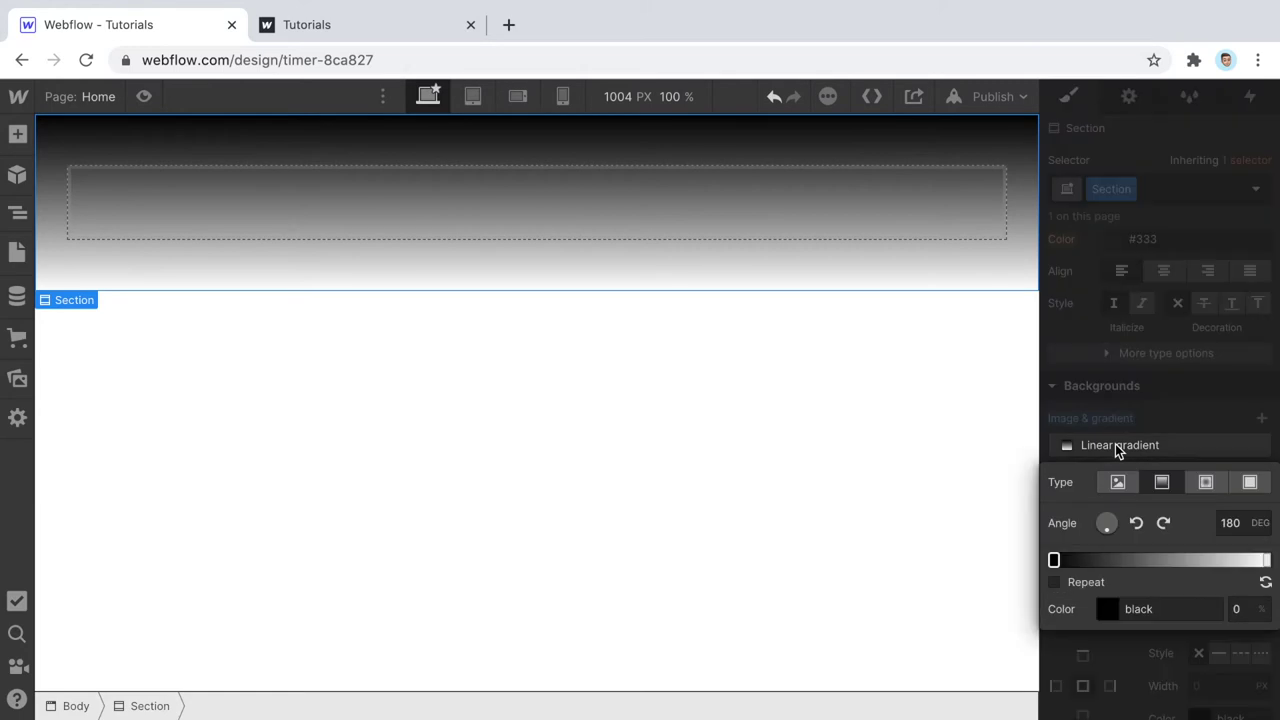
- Set the gradient's start colour to pink and its angle to 135°
click(1055, 560)
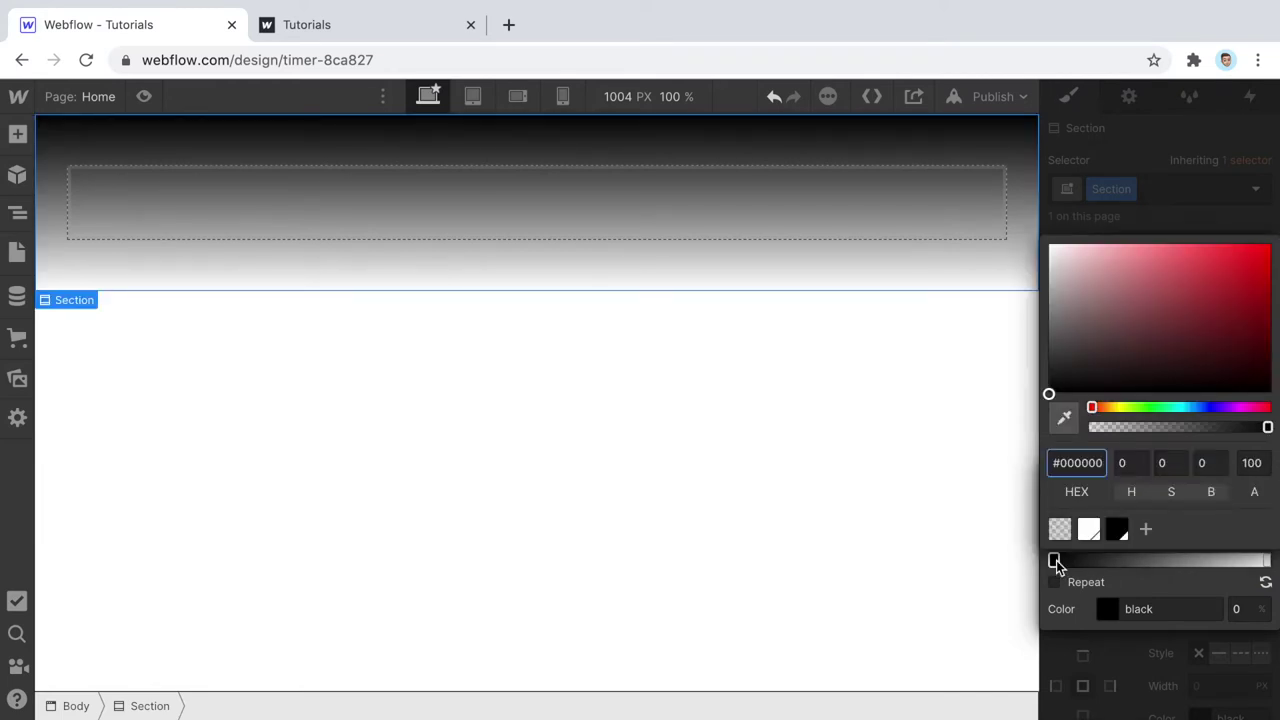
mouse_move(1127, 303)
mouse_down()
mouse_move(1137, 255)
mouse_move(1118, 259)
mouse_up()
click(1173, 581)
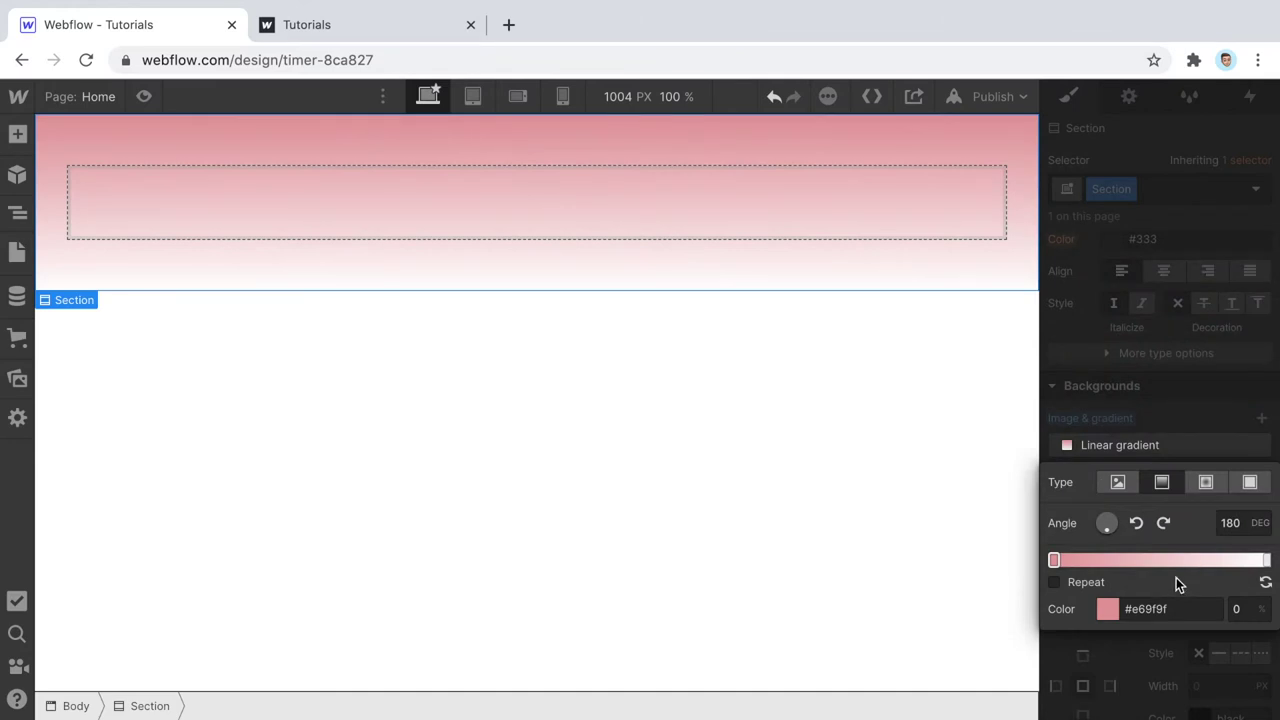
click(1238, 521)
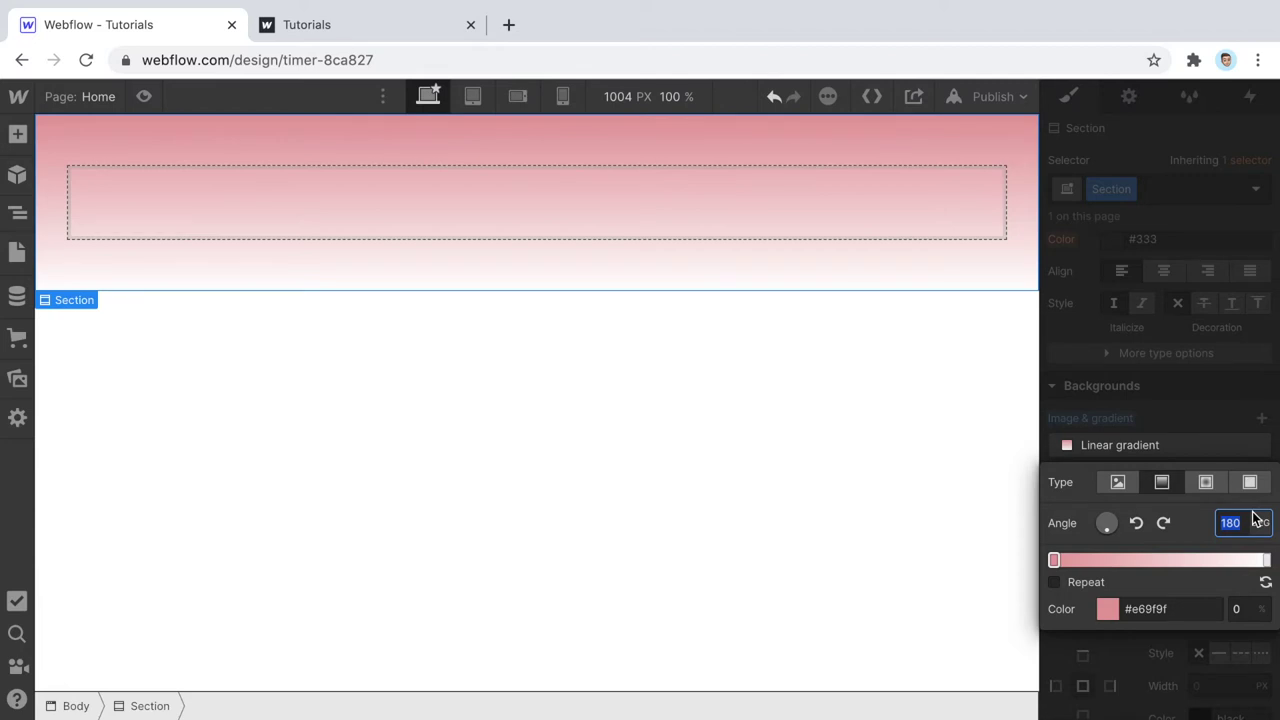
text(135)
key(Return)
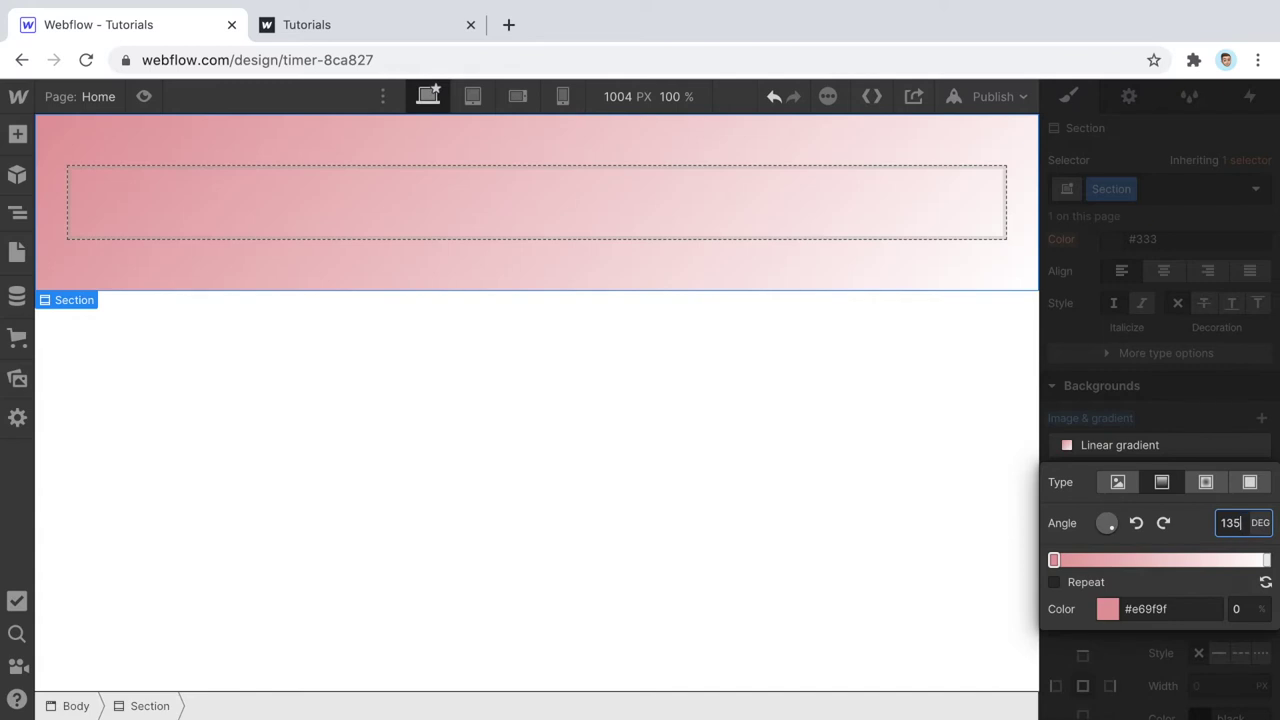
- Refine the pink start stop and make the end stop pale peach #fcd6b3
click(1054, 559)
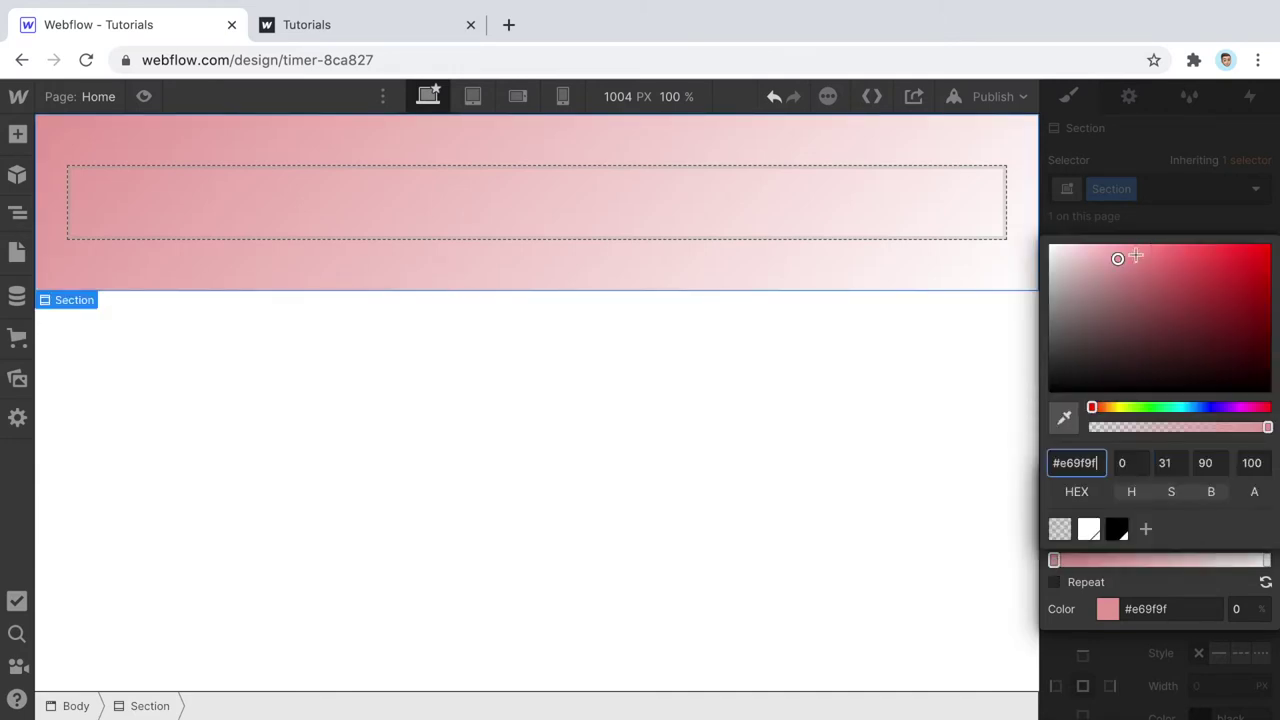
drag(1136, 256, 1114, 254)
key(Escape)
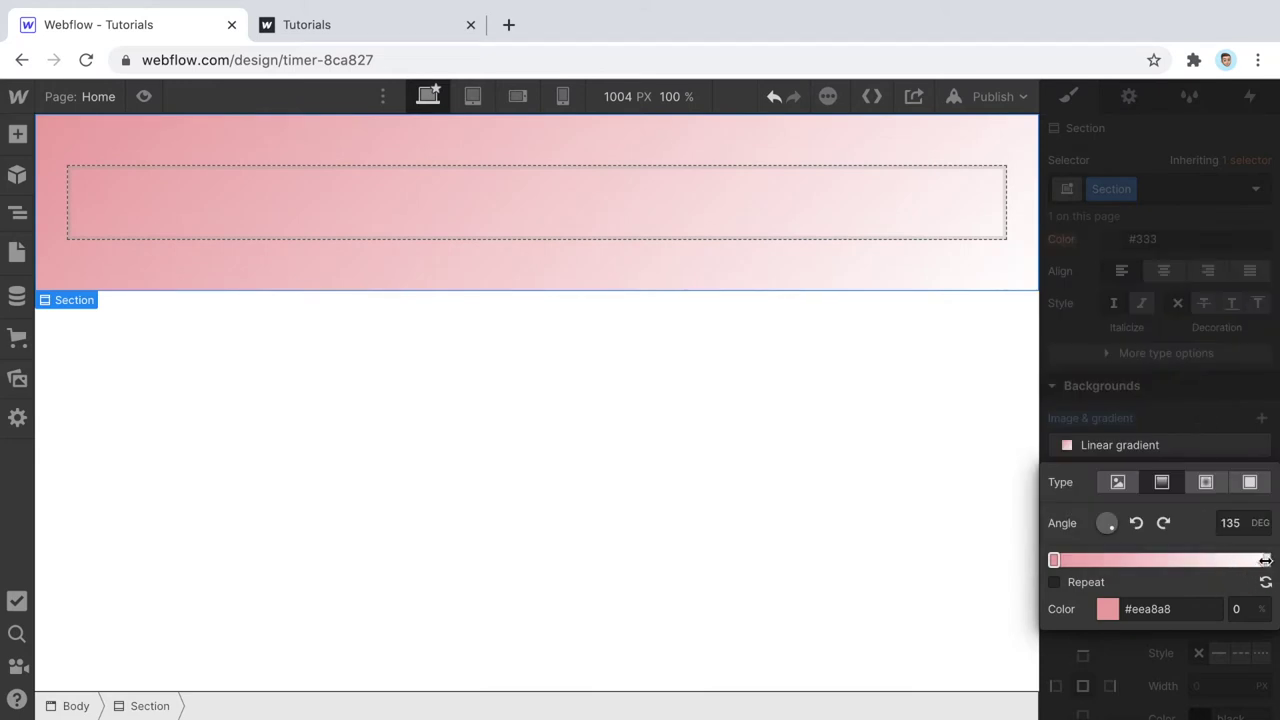
click(1266, 560)
click(1266, 563)
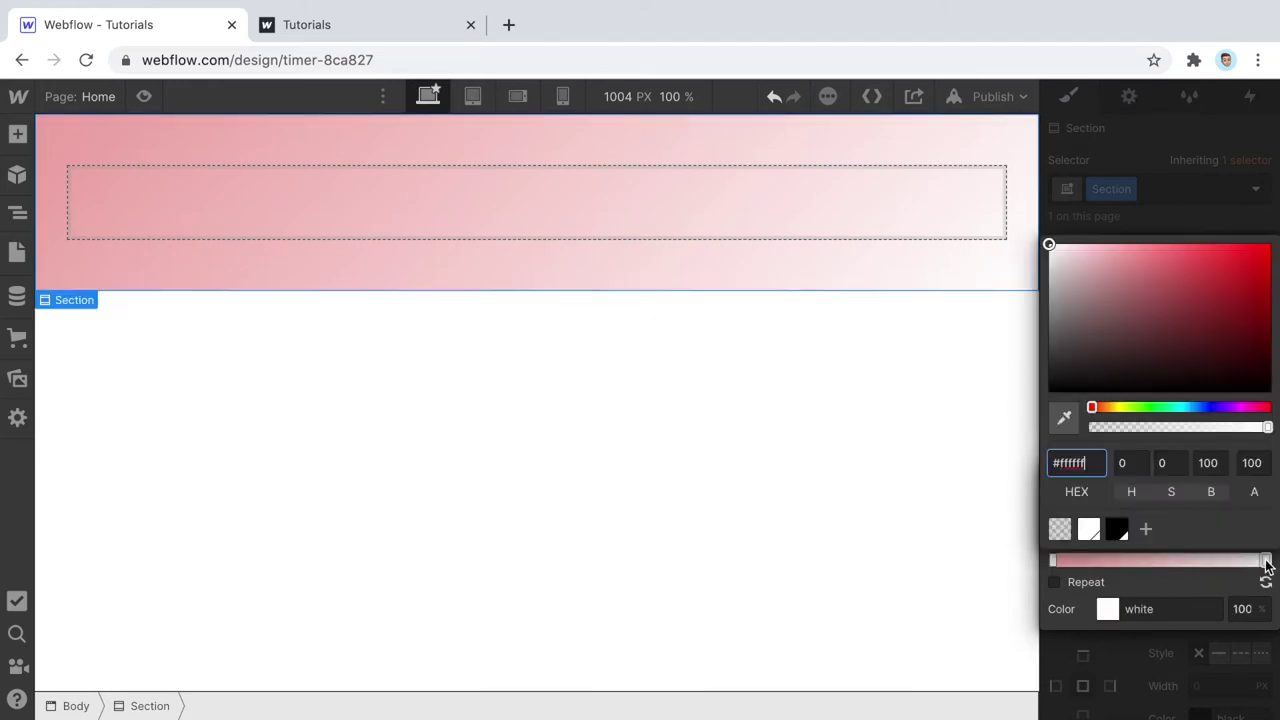
drag(1108, 268, 1109, 260)
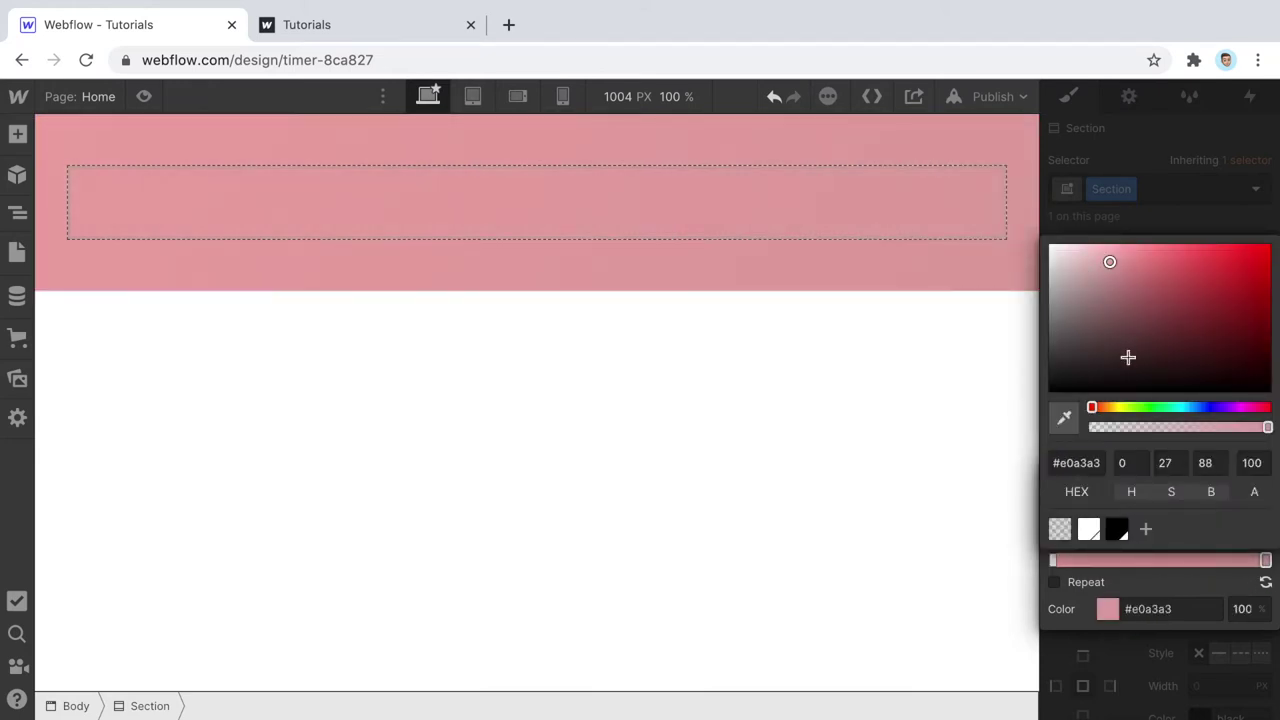
mouse_move(1090, 407)
mouse_down()
mouse_move(1154, 407)
mouse_move(1106, 395)
mouse_up()
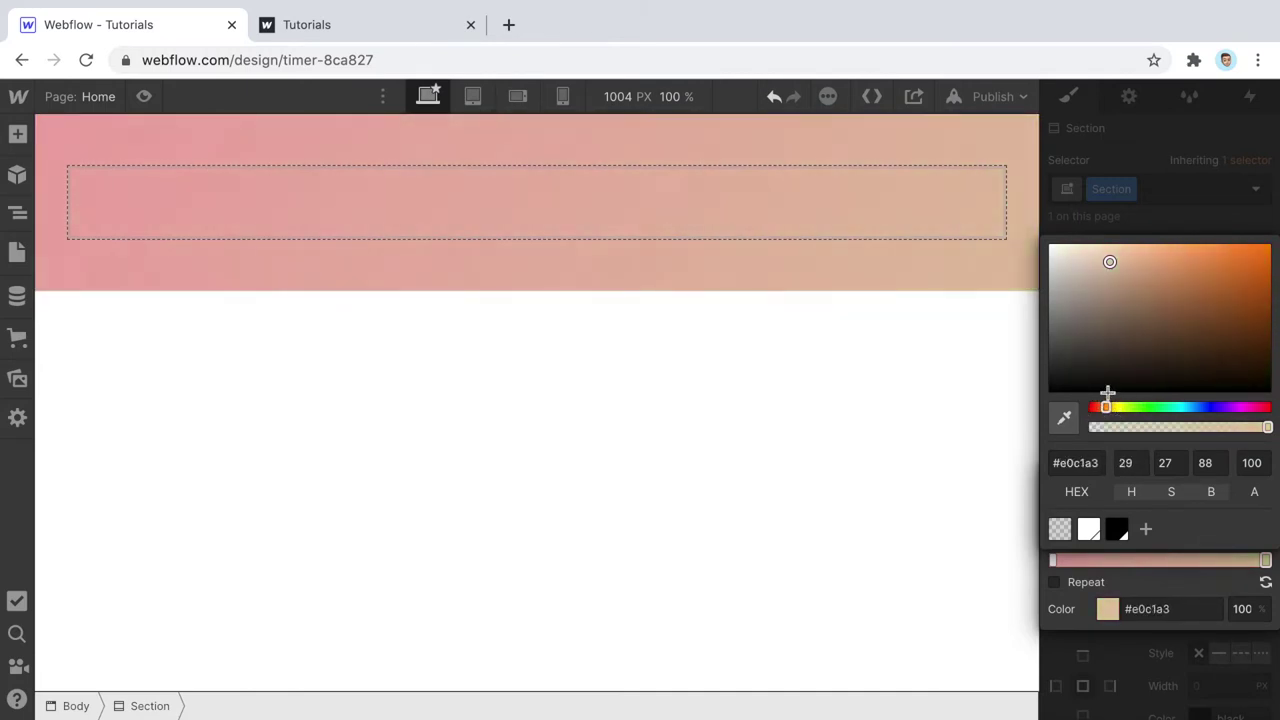
click(1120, 251)
drag(1120, 251, 1112, 248)
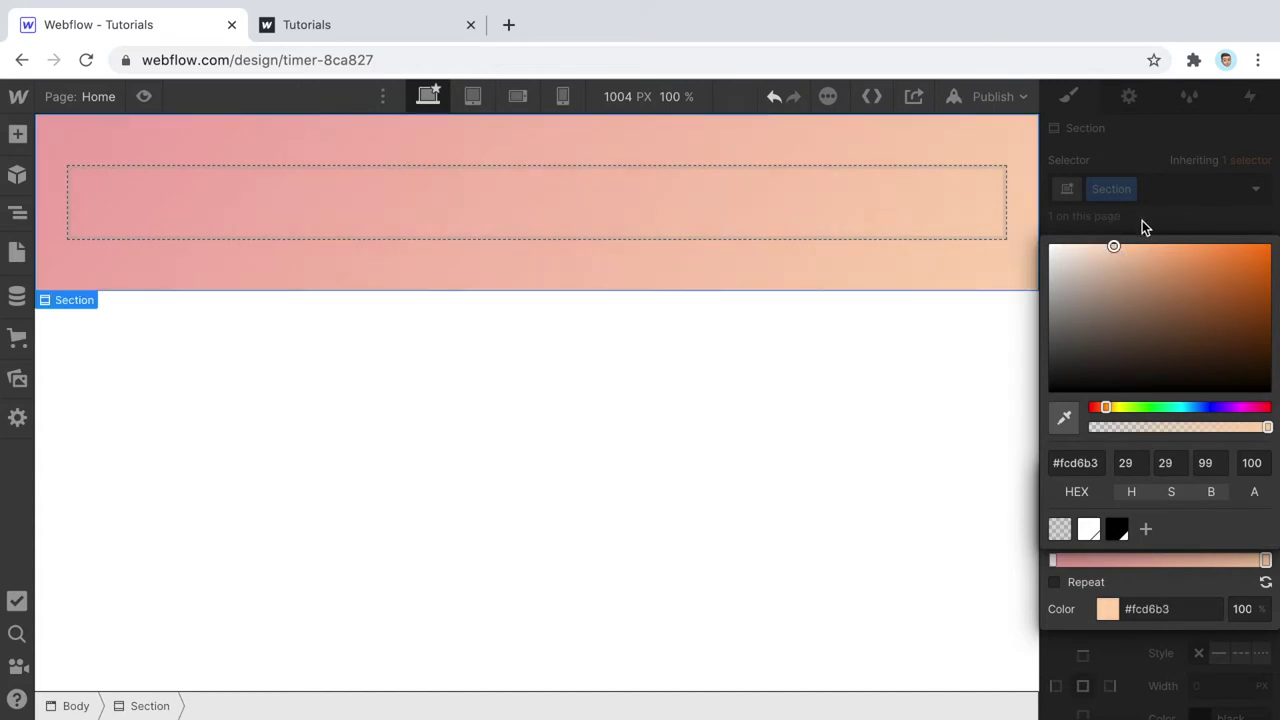
click(1148, 218)
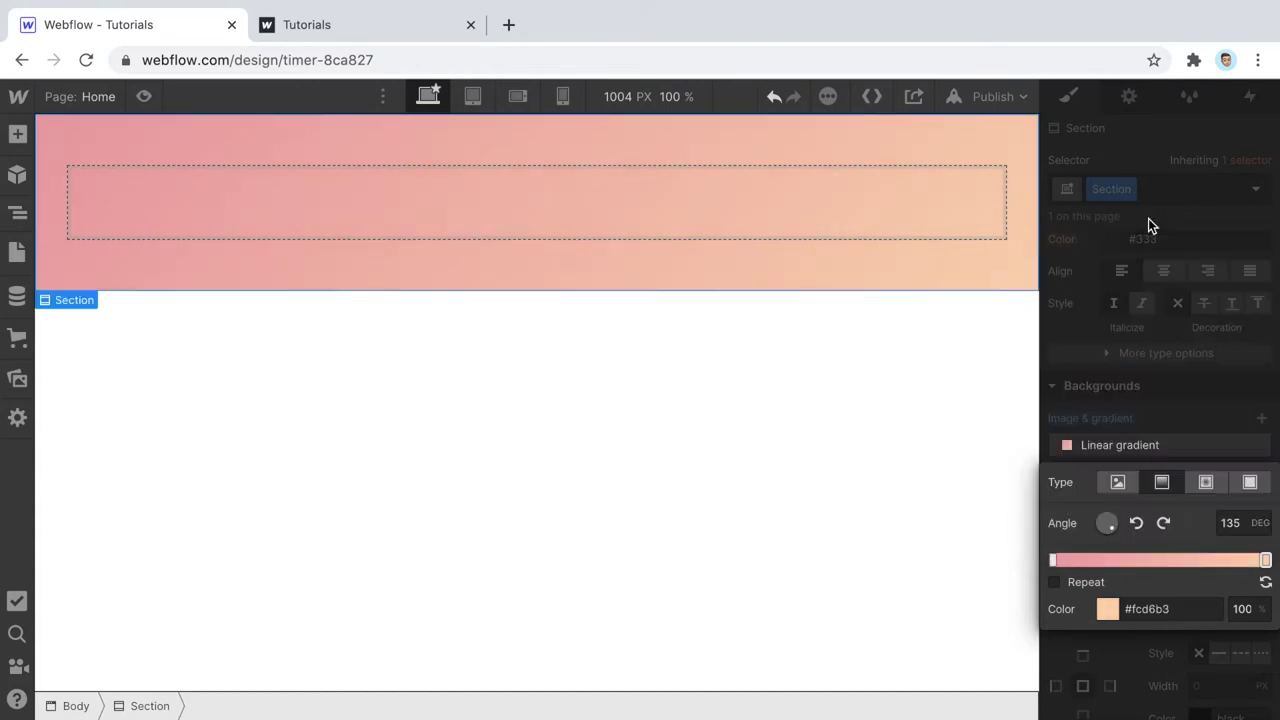
click(1174, 423)
scroll(1210, 520, down, 2)
scroll(1216, 560, up, 5)
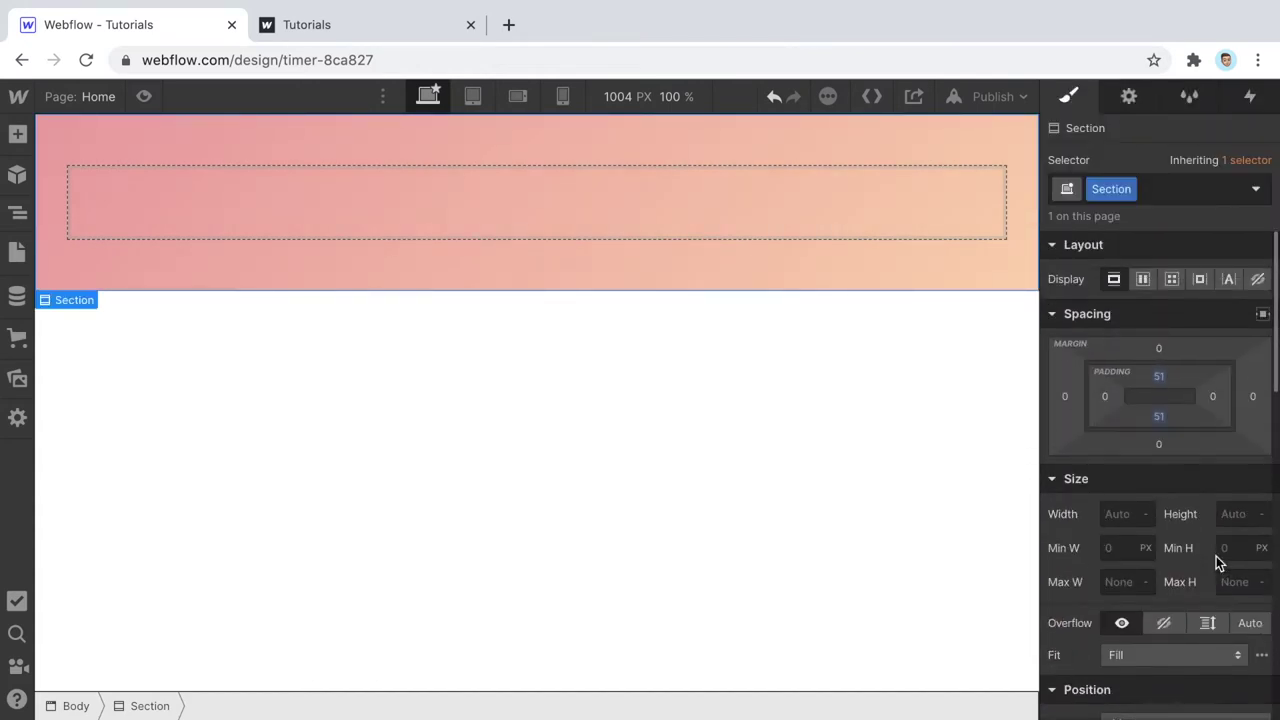
- Select the empty Container inside the gradient Section and bring up the Add elements list
click(282, 190)
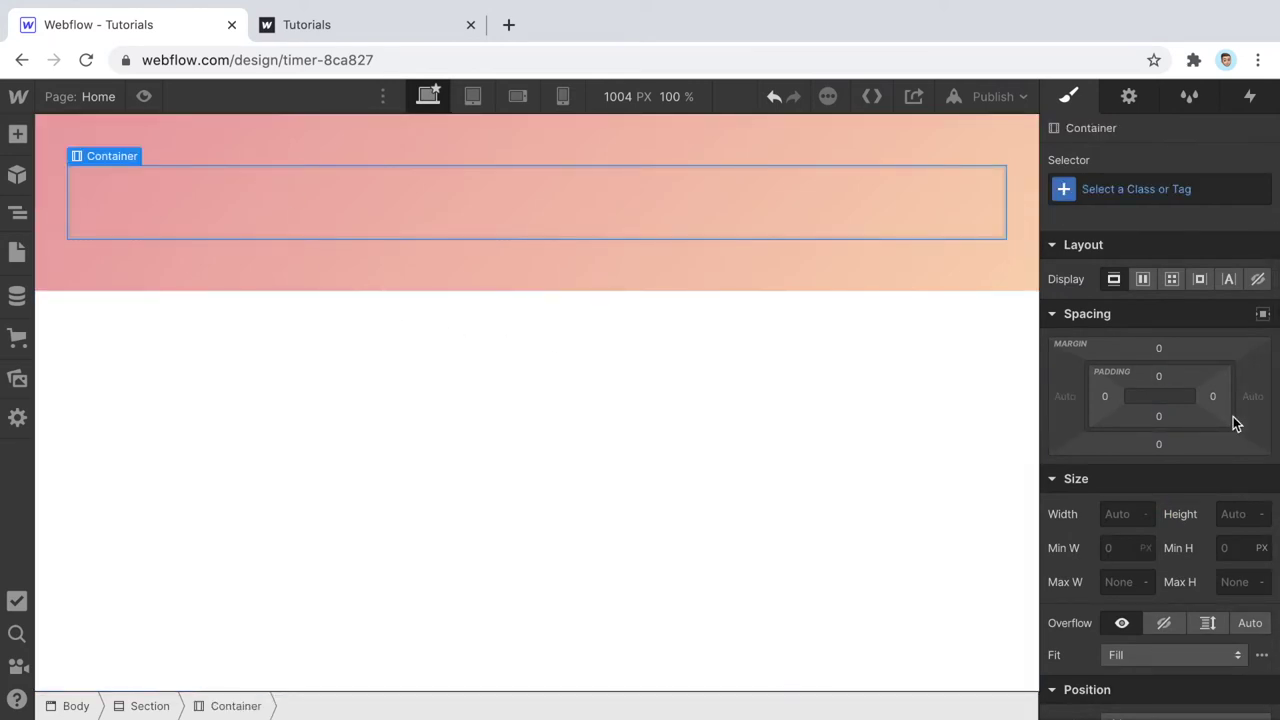
scroll(1211, 452, down, 4)
scroll(1211, 456, down, 6)
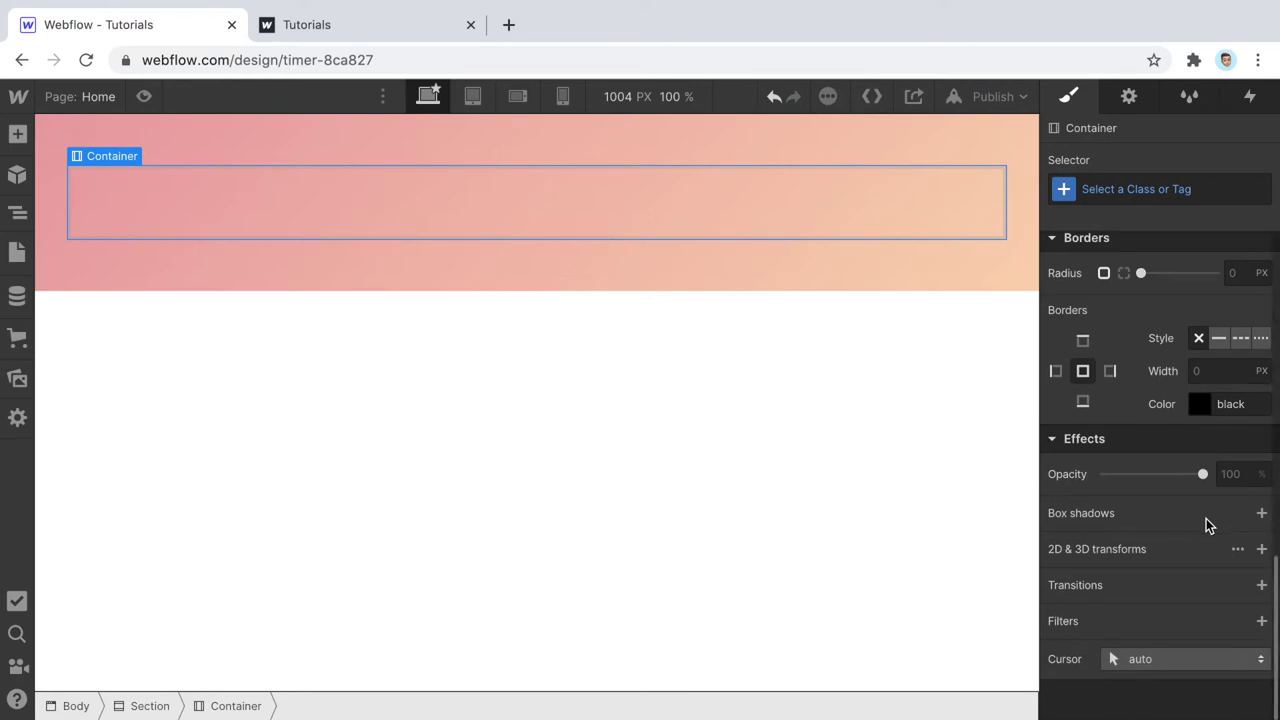
scroll(1206, 518, up, 2)
scroll(1154, 358, up, 3)
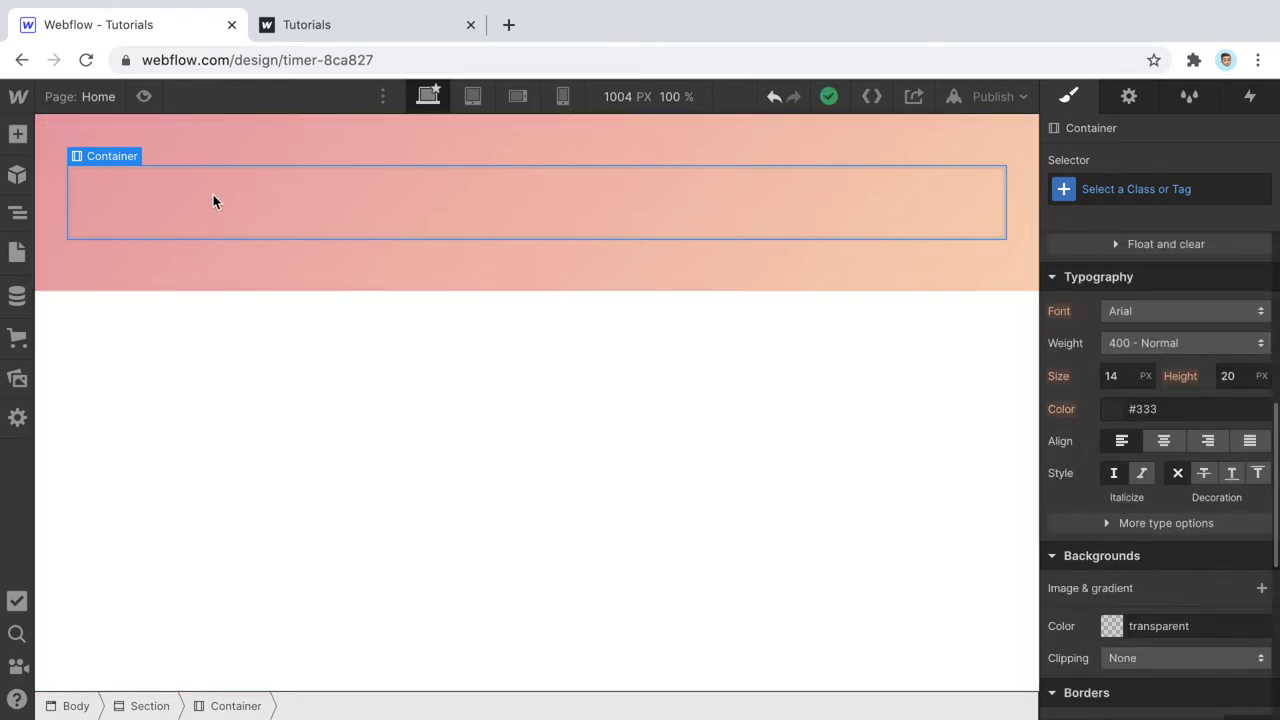
scroll(1151, 456, up, 3)
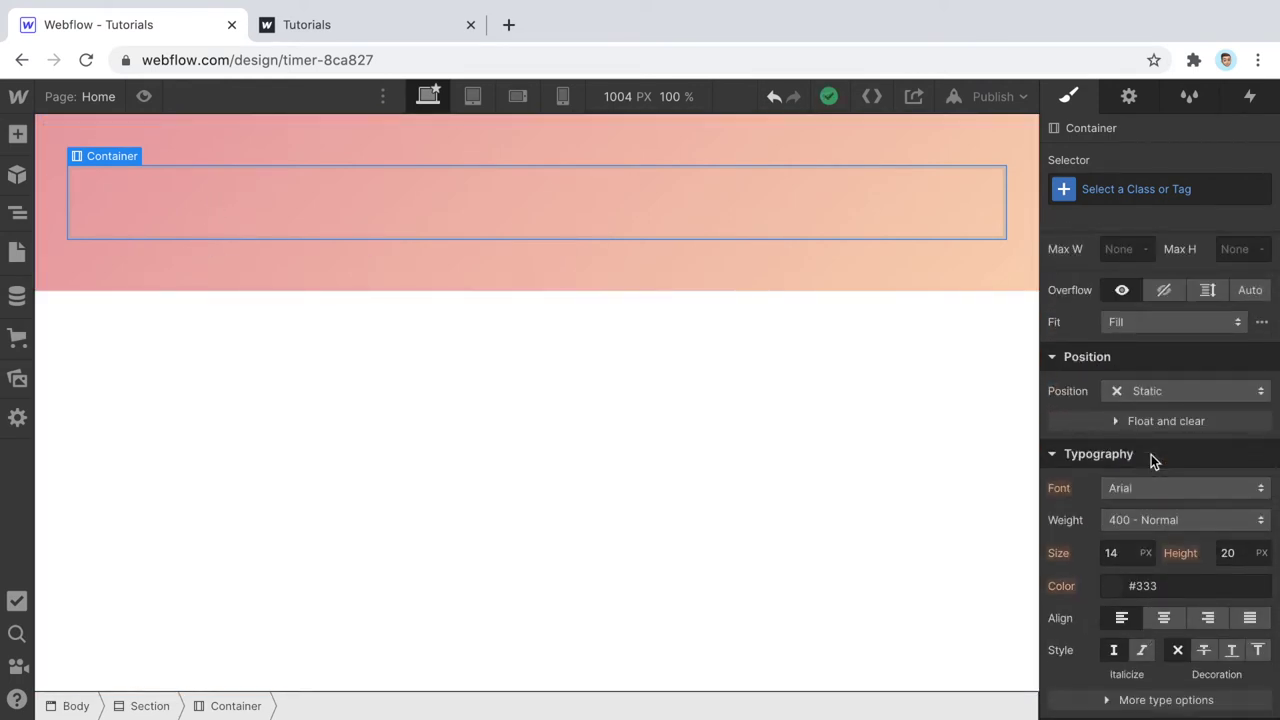
click(16, 134)
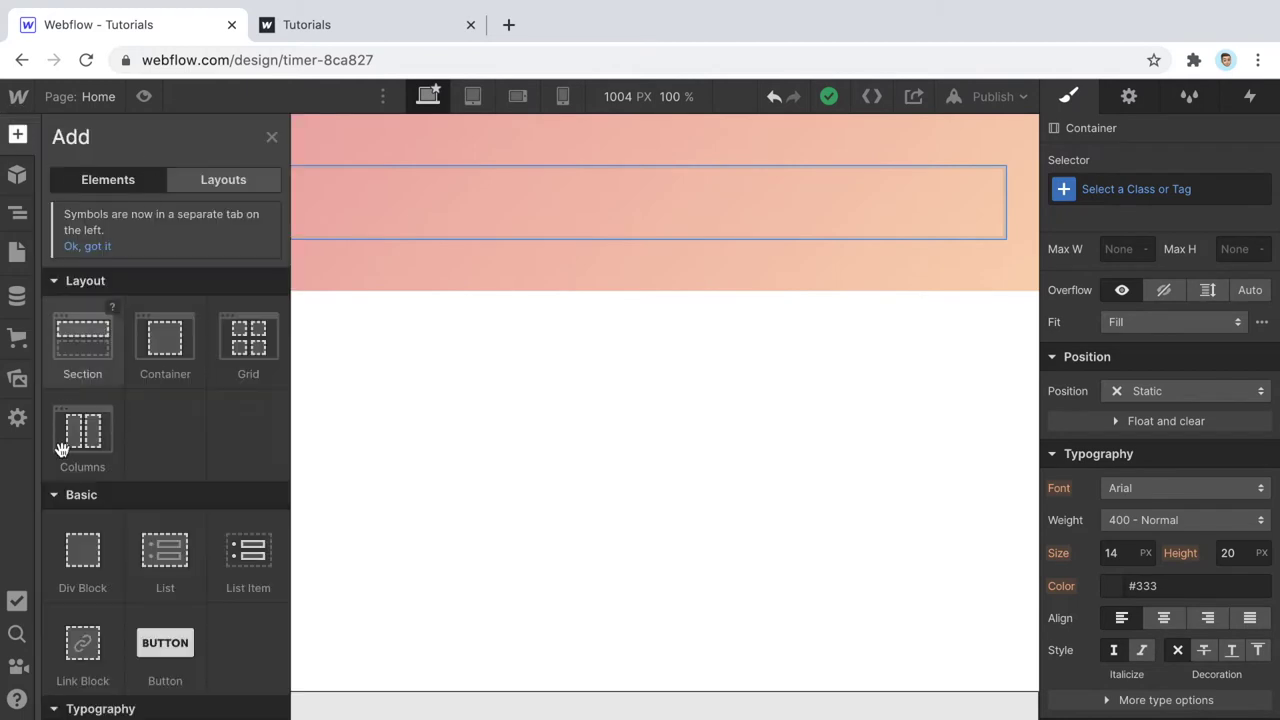
scroll(60, 445, down, 2)
- Drop a Heading into the Container and change its text to 'Masonry grid'
drag(84, 600, 371, 216)
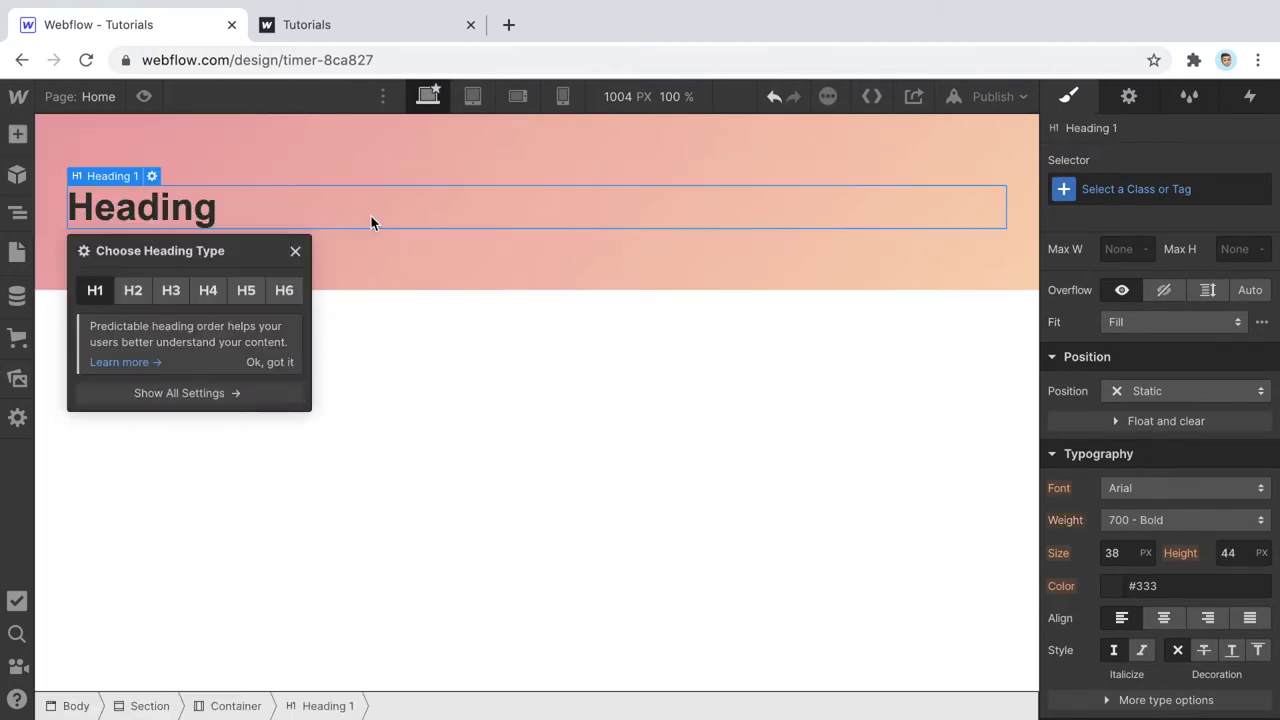
double_click(302, 200)
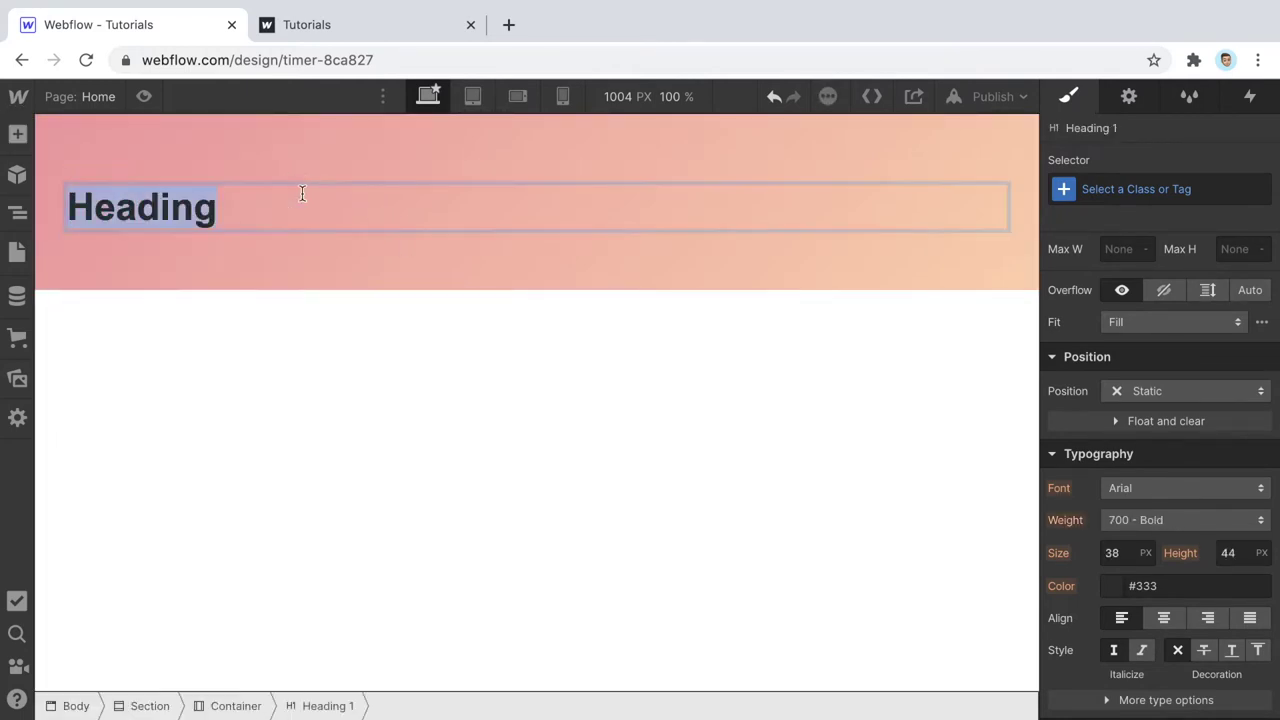
text(Masonry grid)
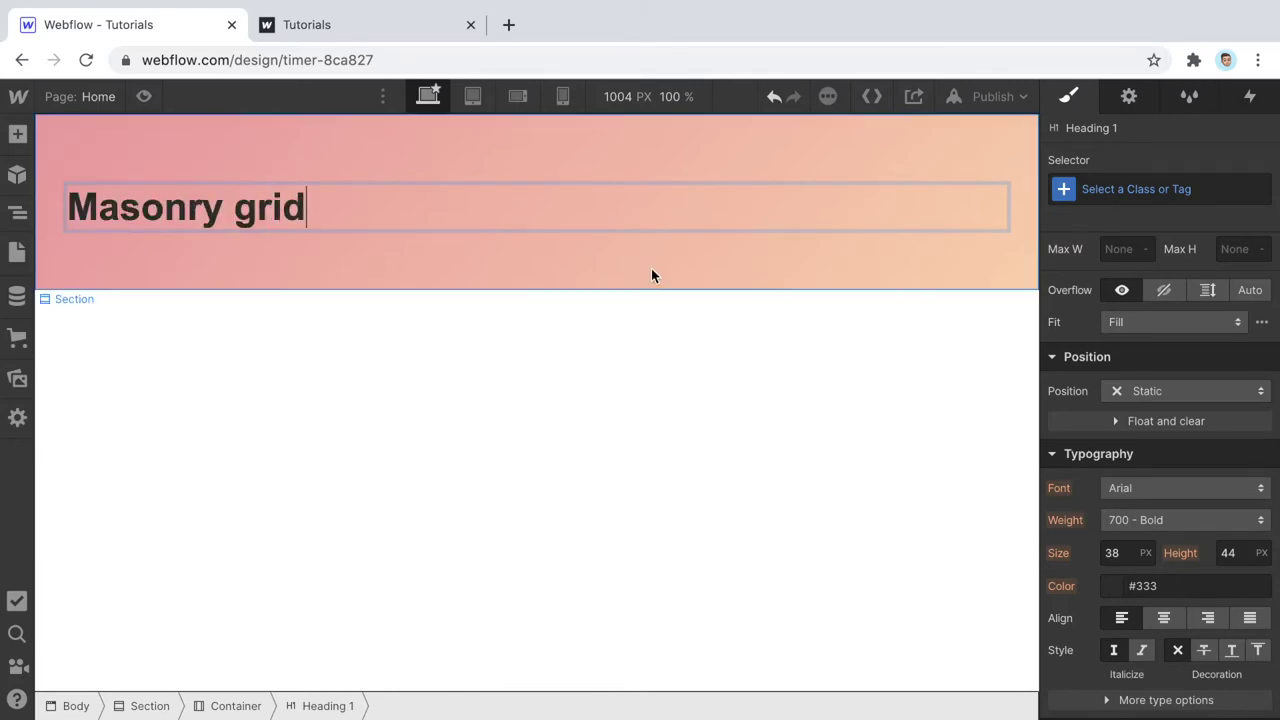
key(Escape)
click(643, 262)
click(662, 200)
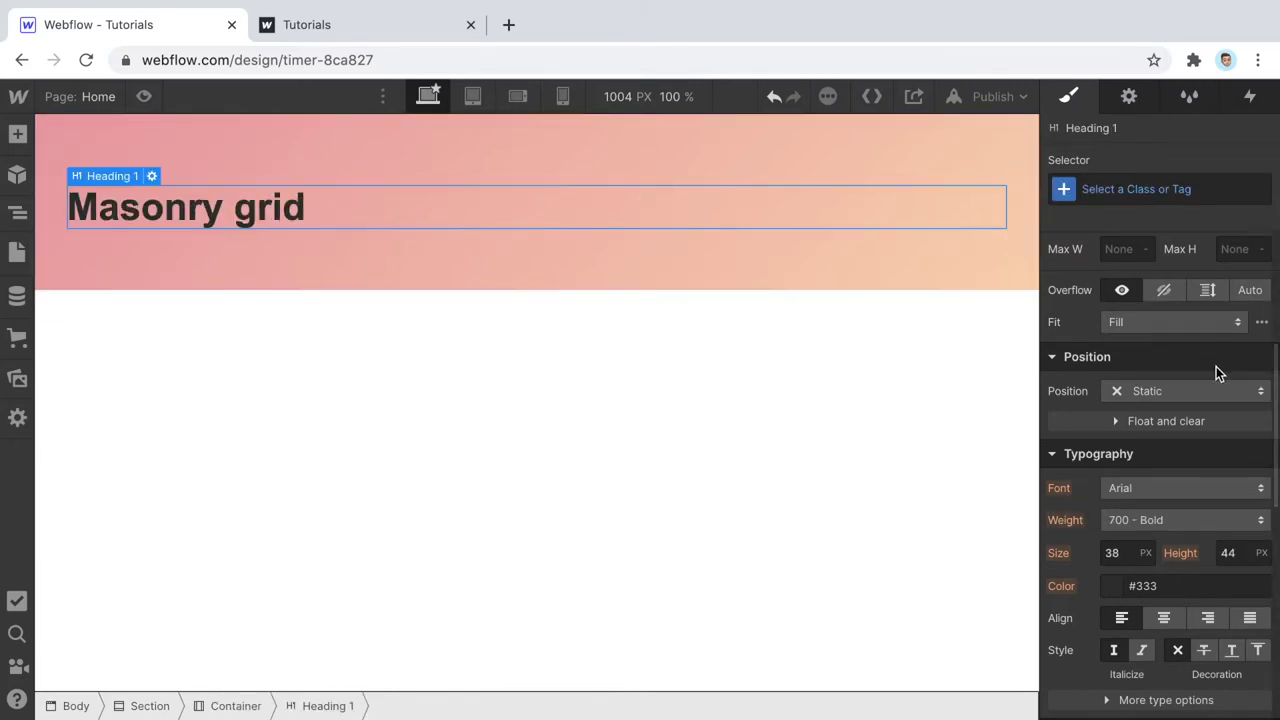
scroll(1216, 366, up, 5)
scroll(1216, 368, down, 5)
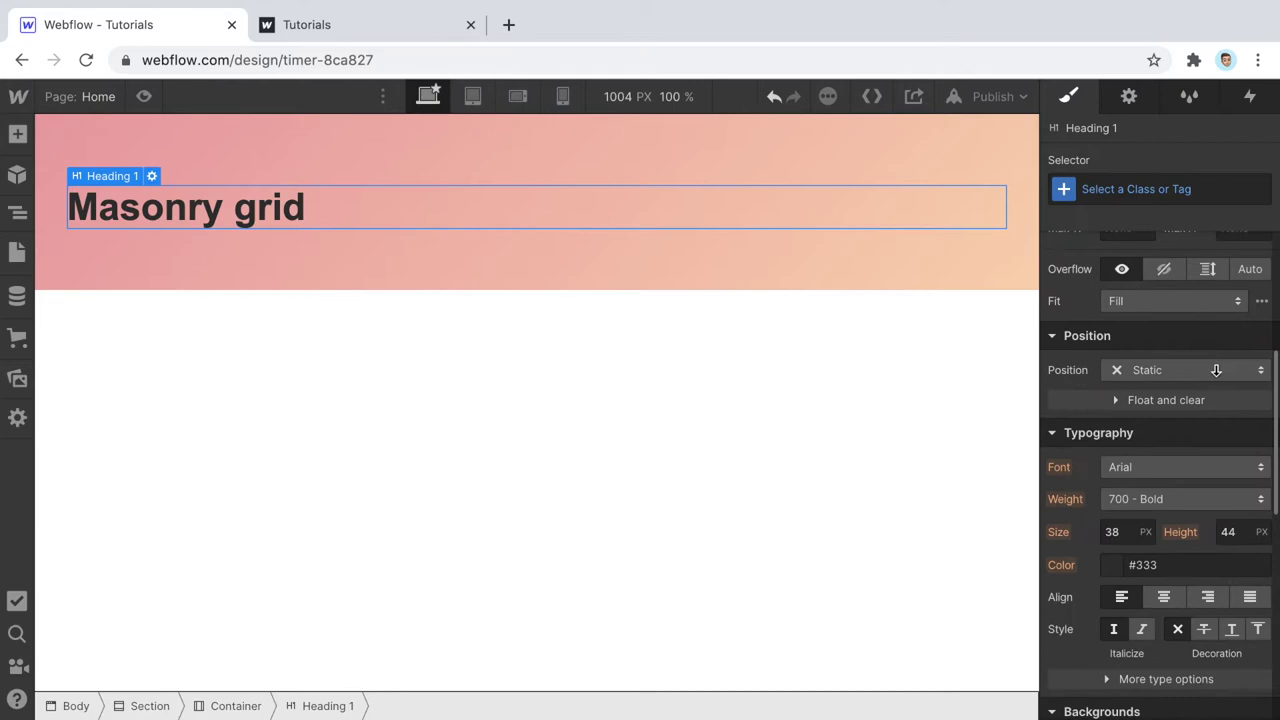
- Style the heading in Montserrat, 900 - Black weight, coloured white
click(1137, 467)
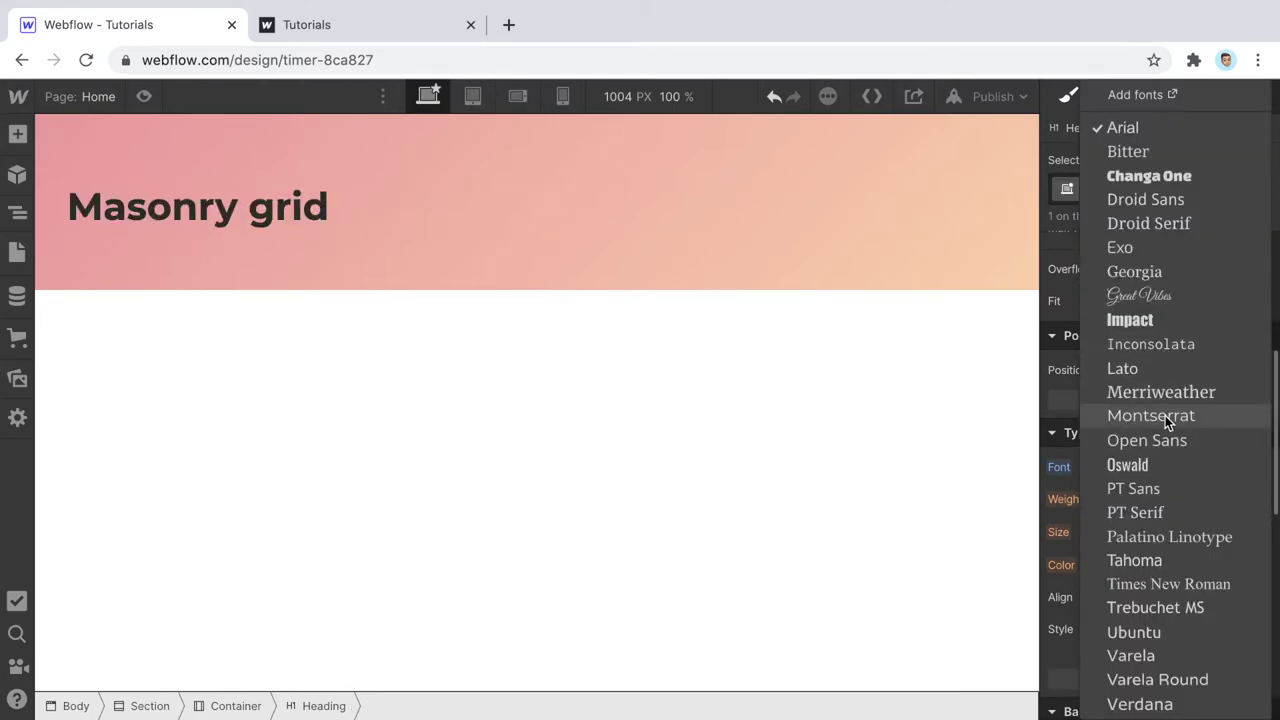
click(1165, 415)
click(1151, 503)
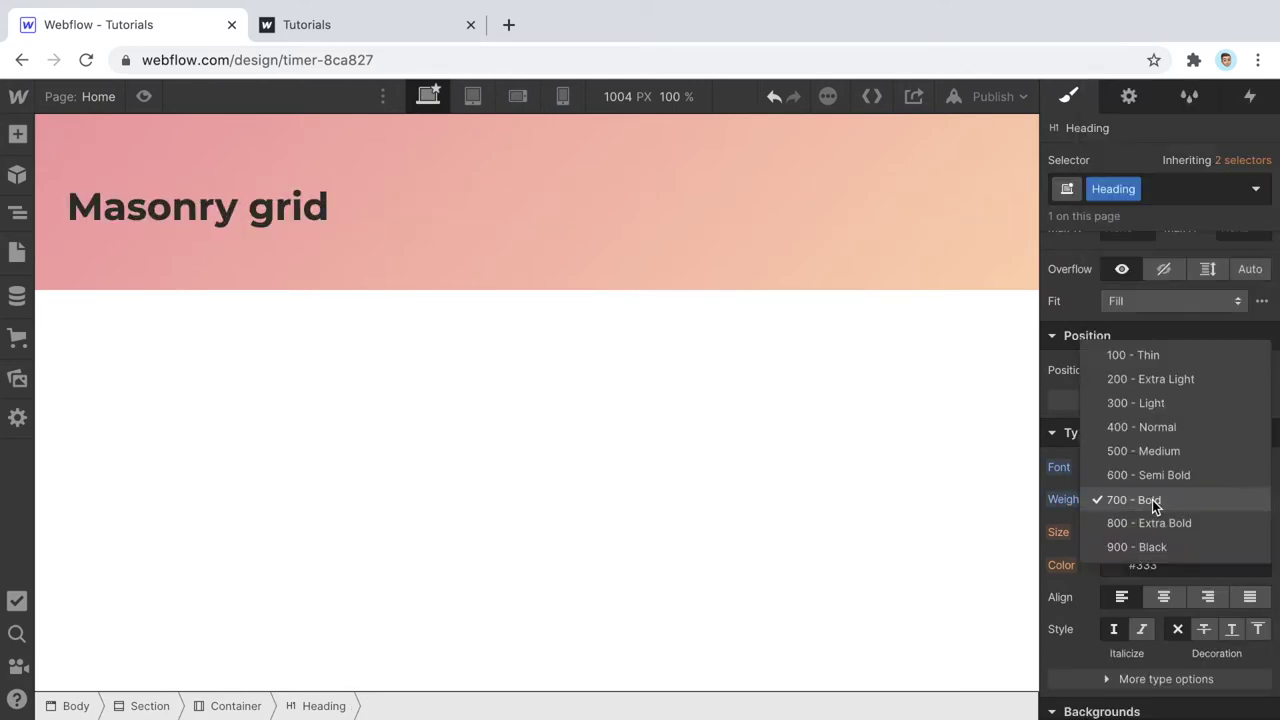
click(1137, 547)
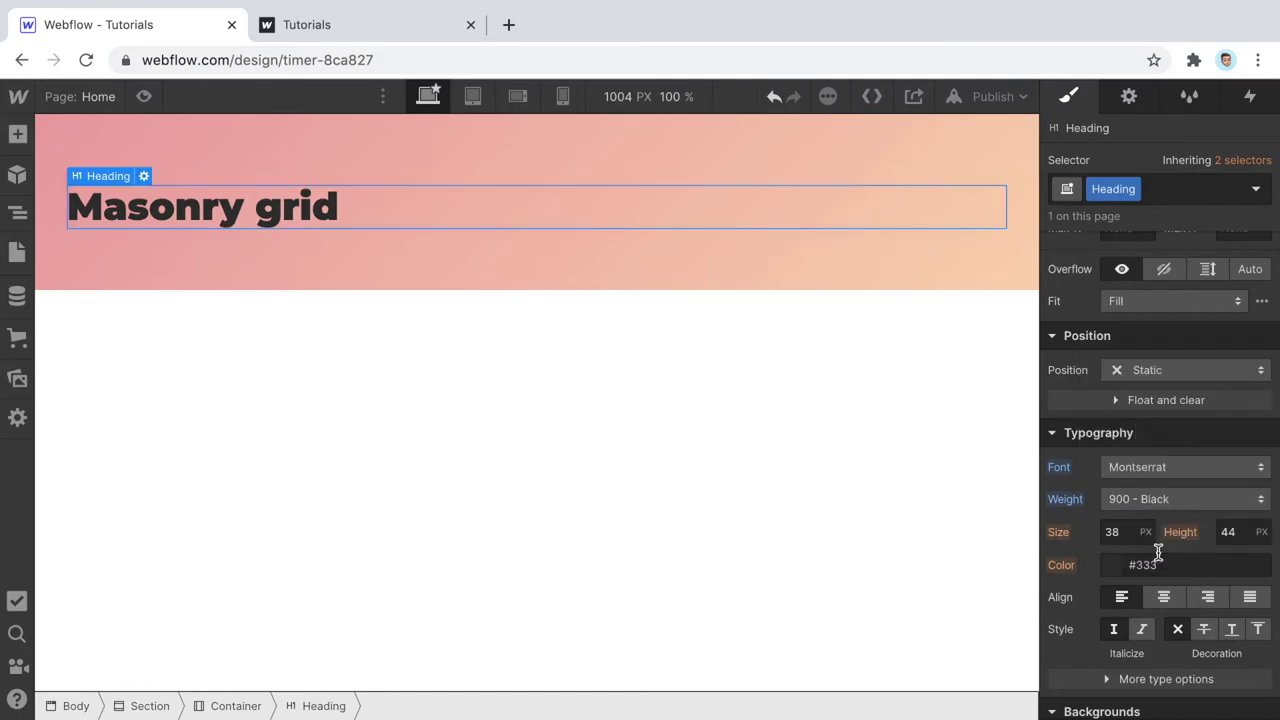
drag(1138, 565, 1150, 565)
key(BackSpace)
key(BackSpace)
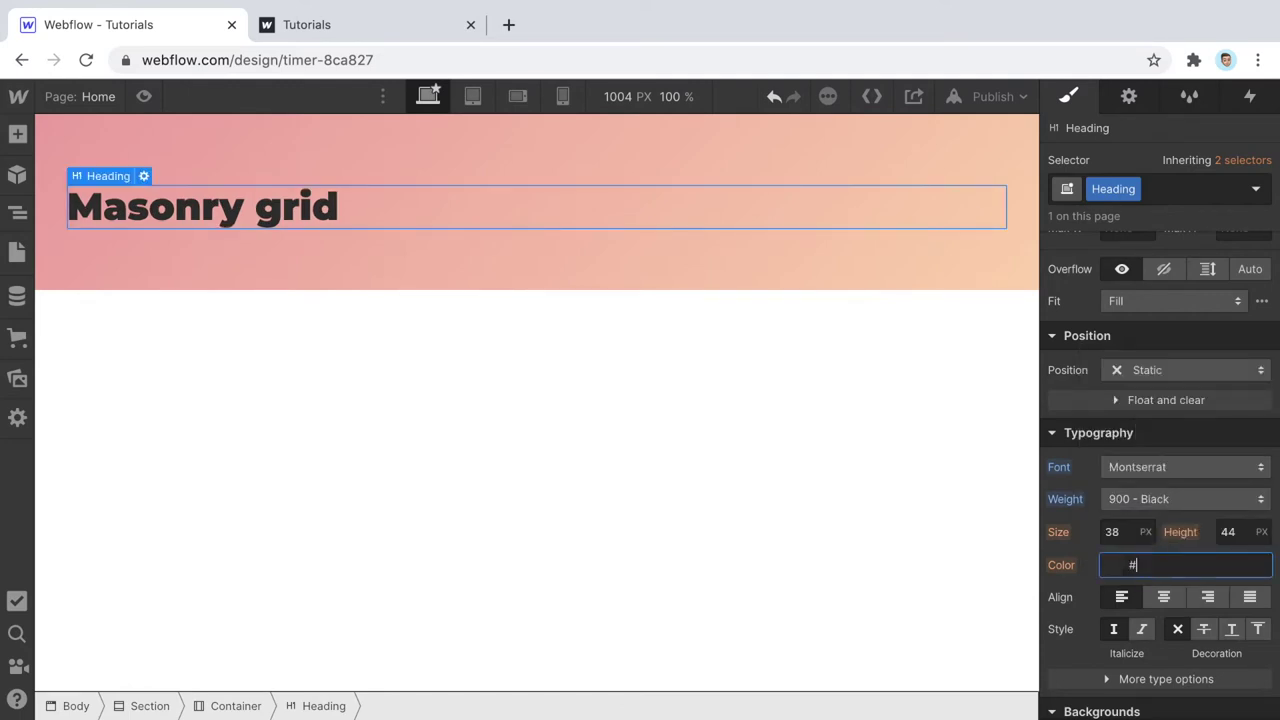
text(white)
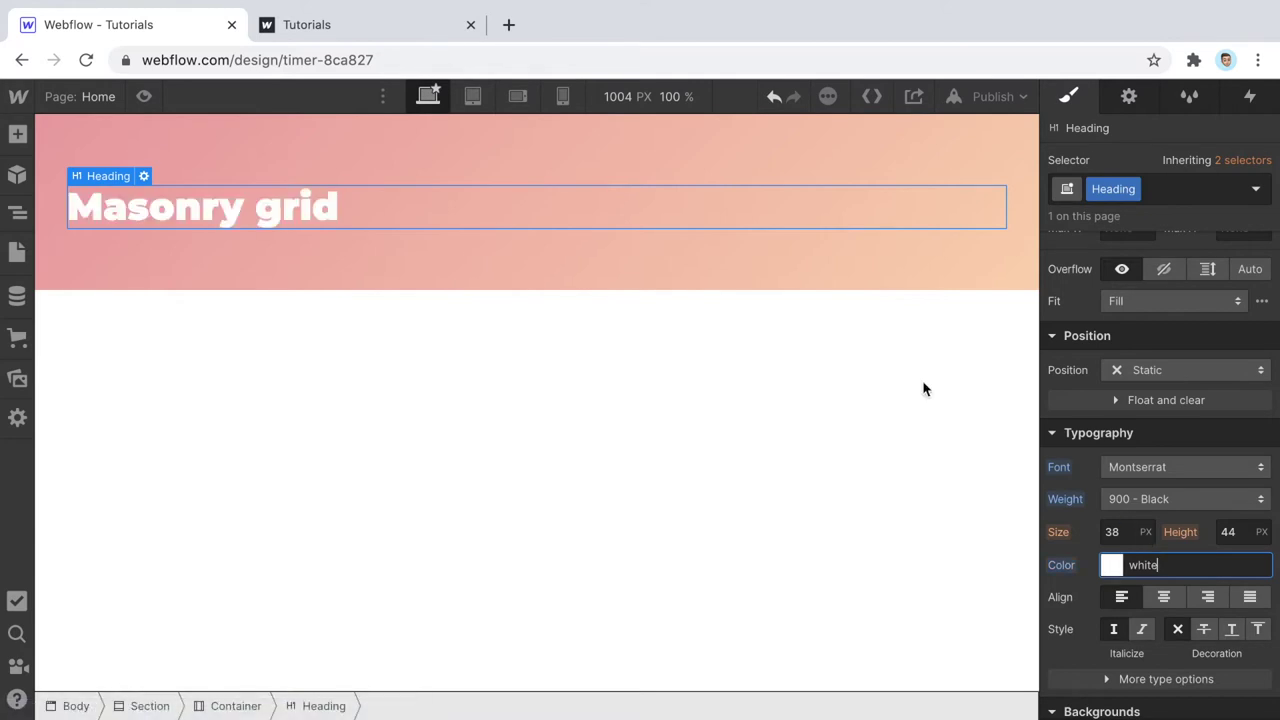
click(252, 268)
scroll(1160, 410, up, 4)
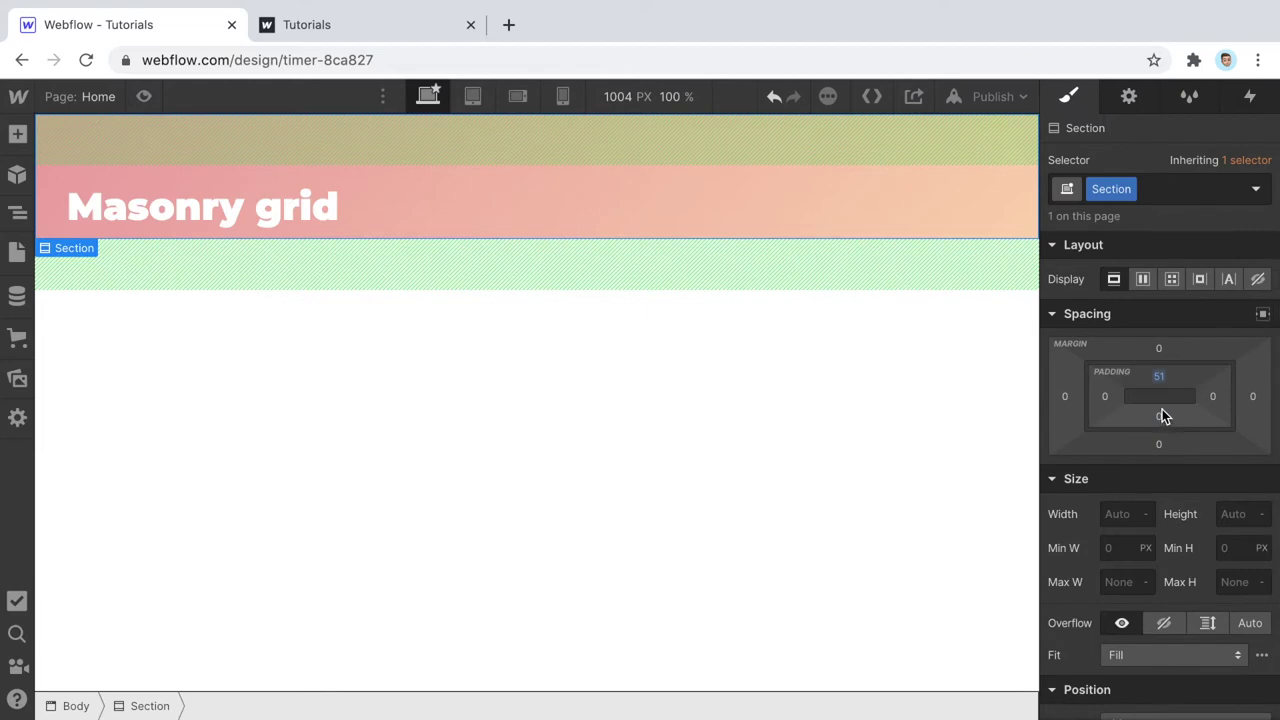
- Adjust the header padding and add a new Section with a Container below it
drag(1162, 415, 1158, 397)
click(628, 431)
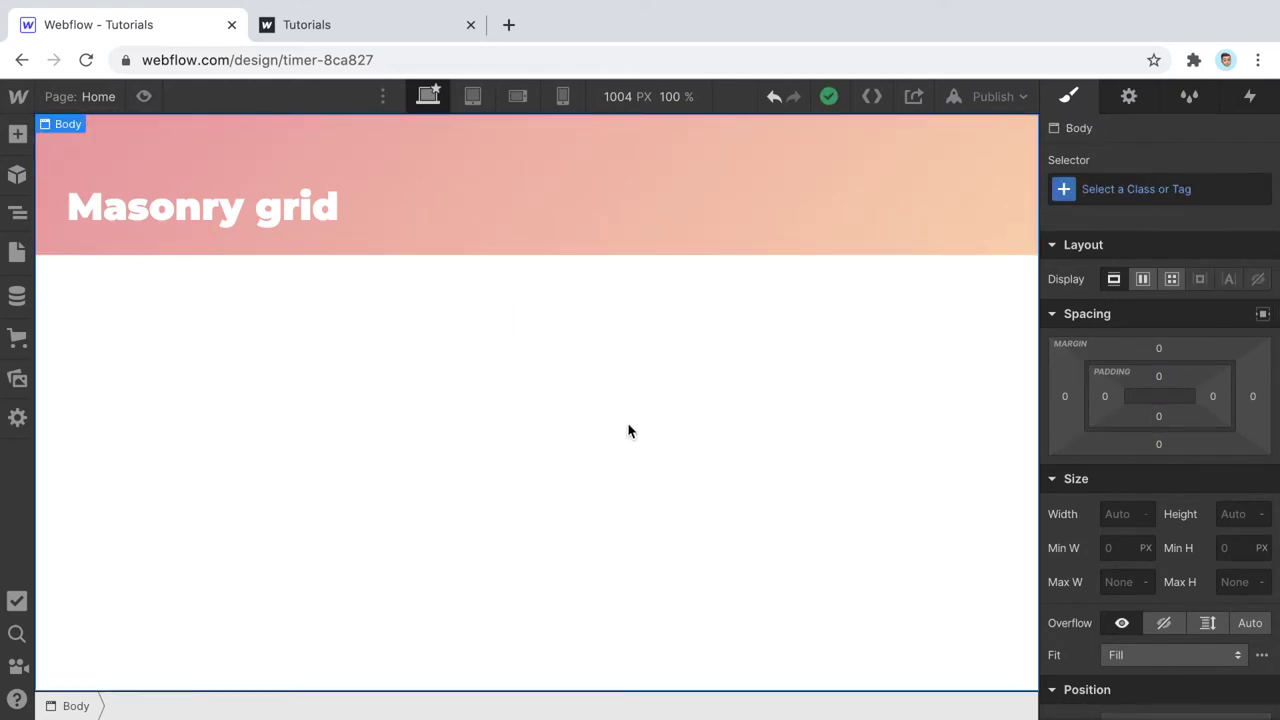
click(16, 137)
click(65, 344)
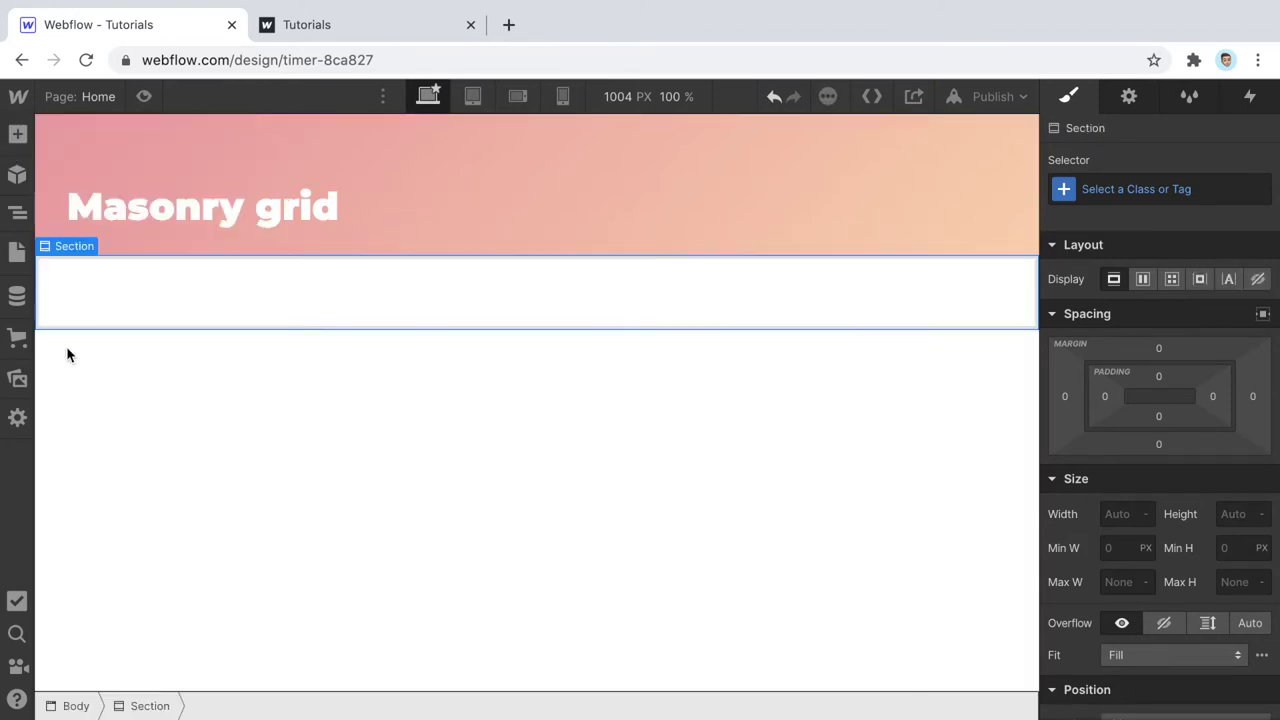
click(16, 133)
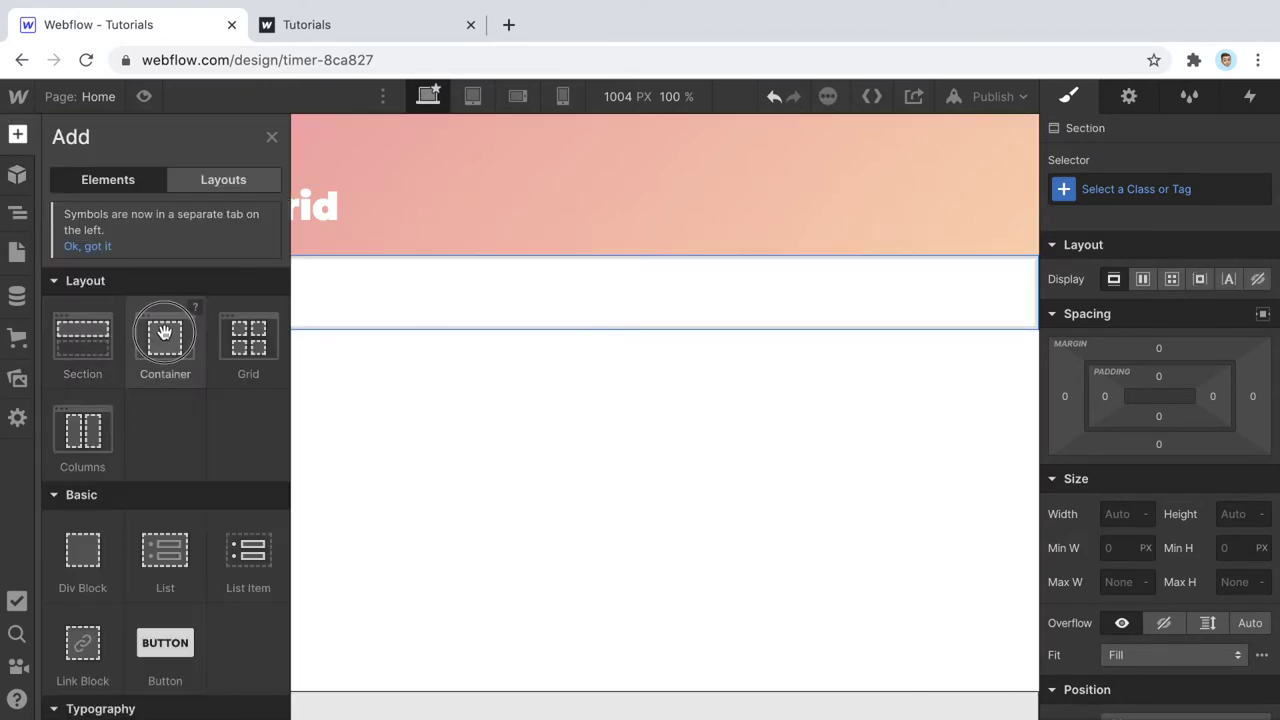
click(160, 336)
- Give the new Section 33 px of top and bottom padding
click(54, 300)
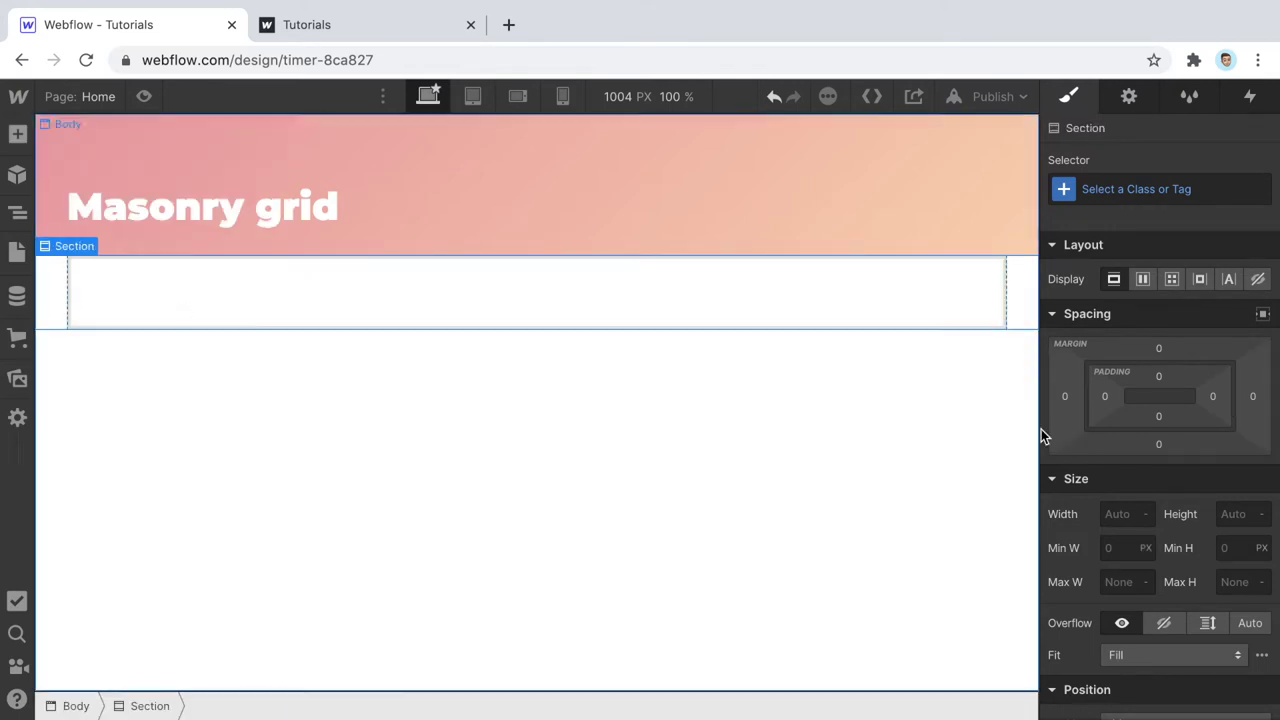
drag(1160, 374, 1162, 408)
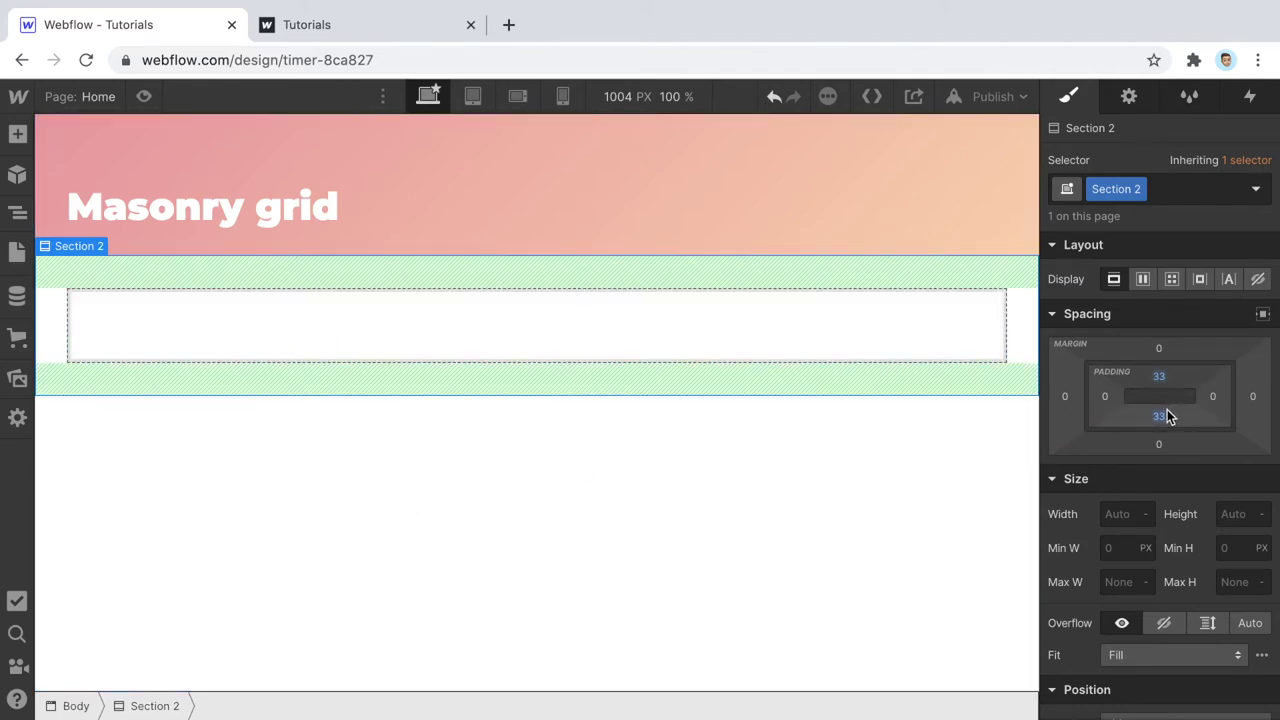
click(423, 322)
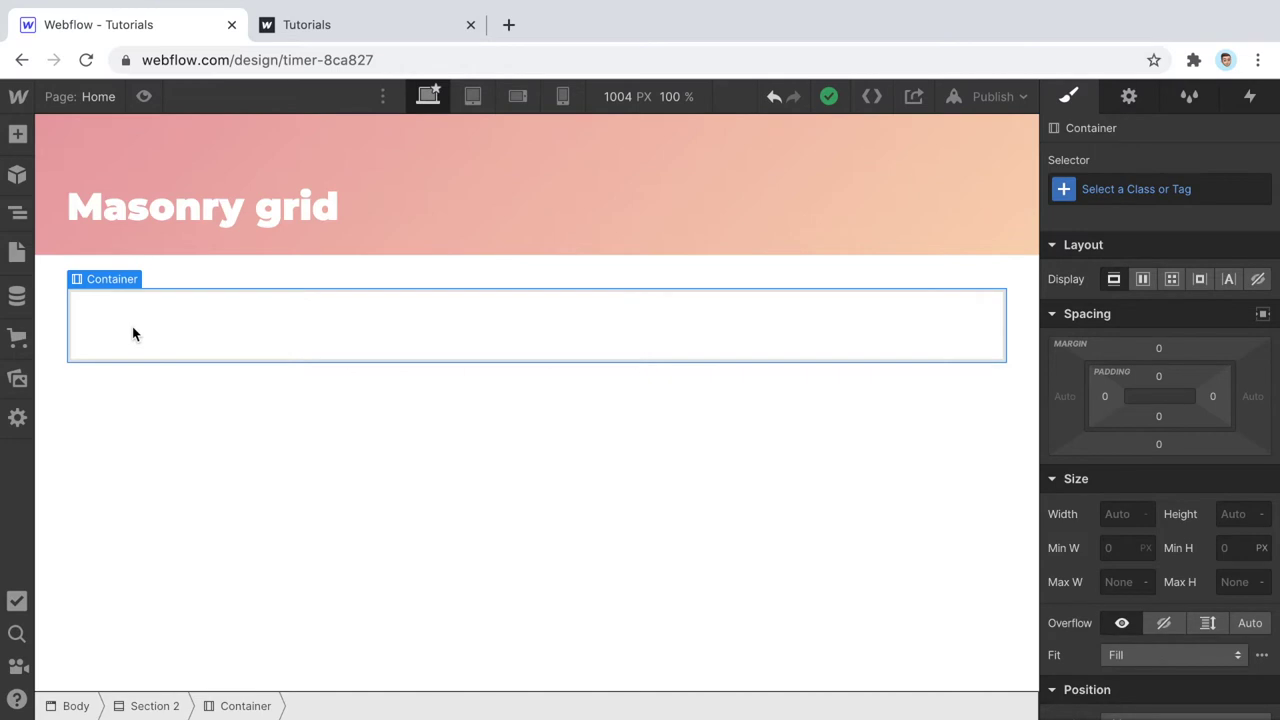
- Place a Collection List bound to Photos in the container, using the Full Width layout
click(17, 135)
scroll(180, 417, down, 6)
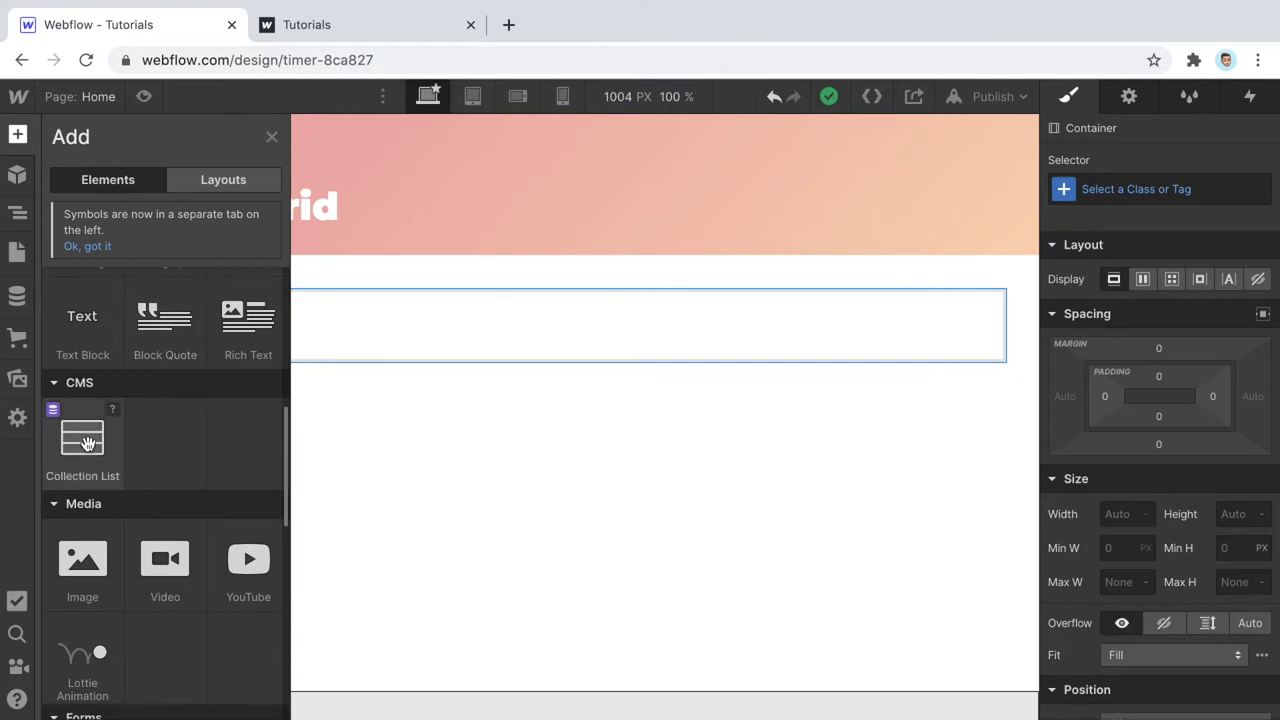
drag(83, 434, 391, 323)
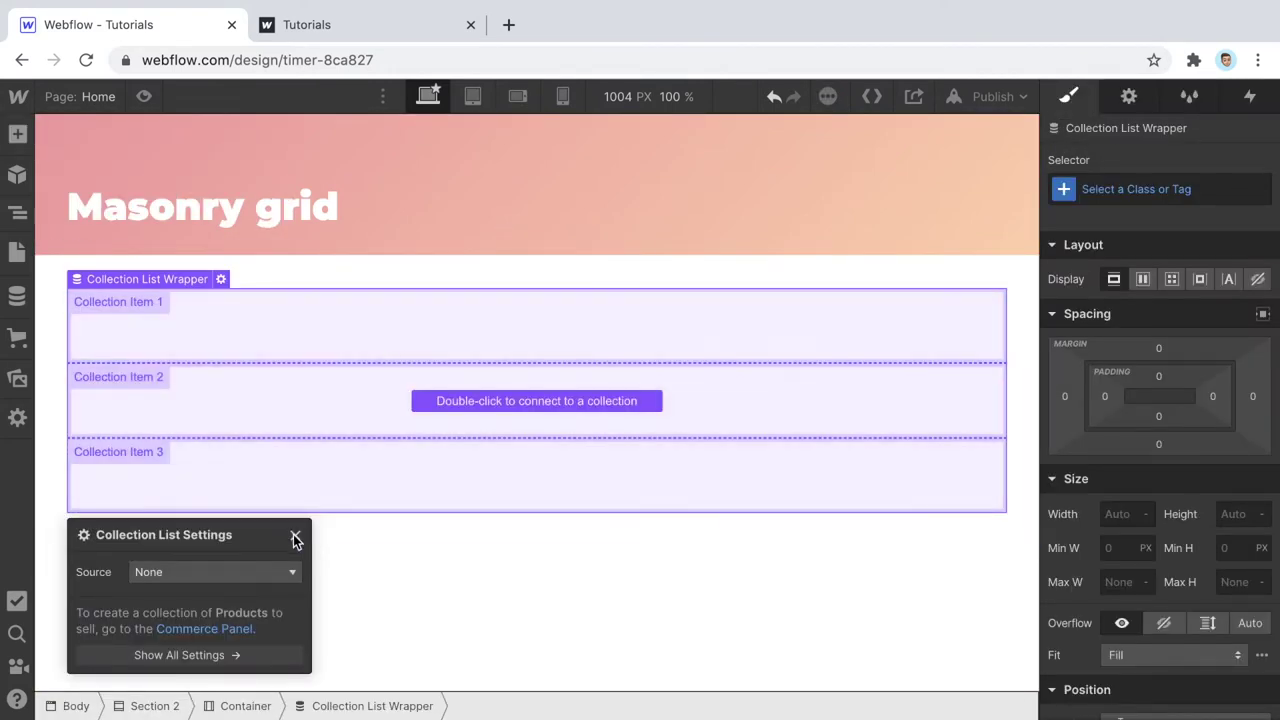
click(260, 570)
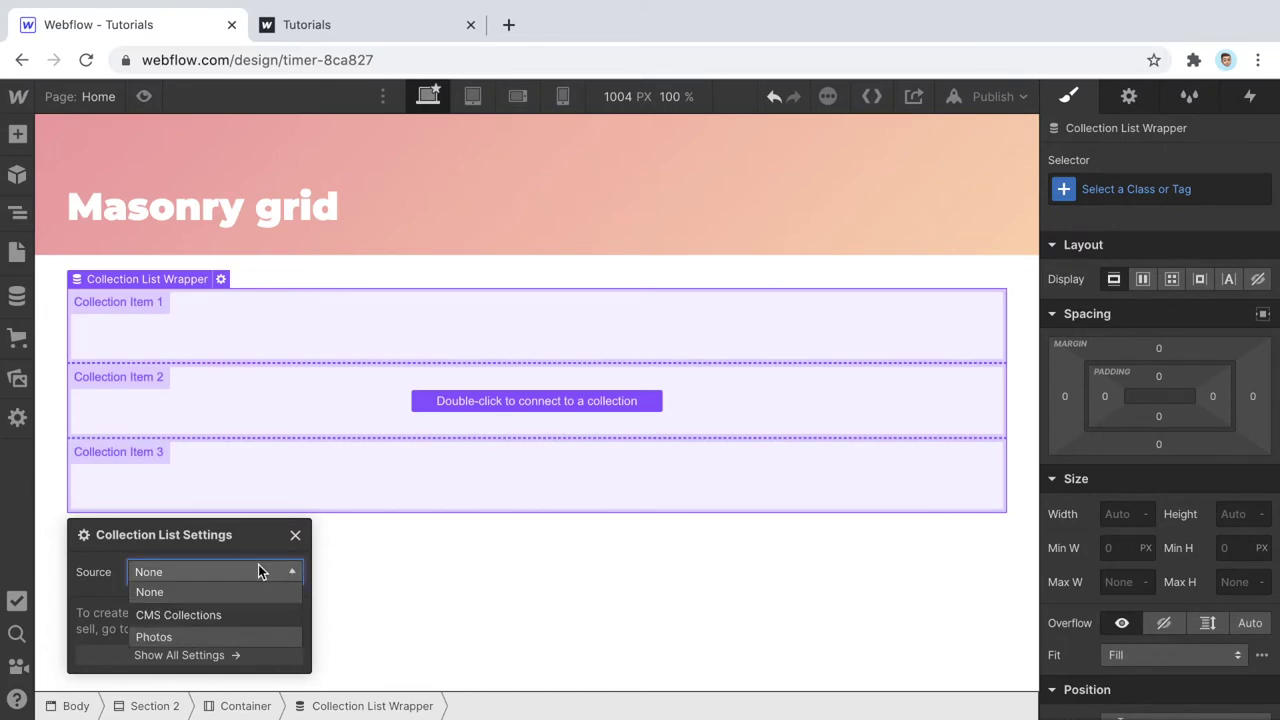
click(193, 636)
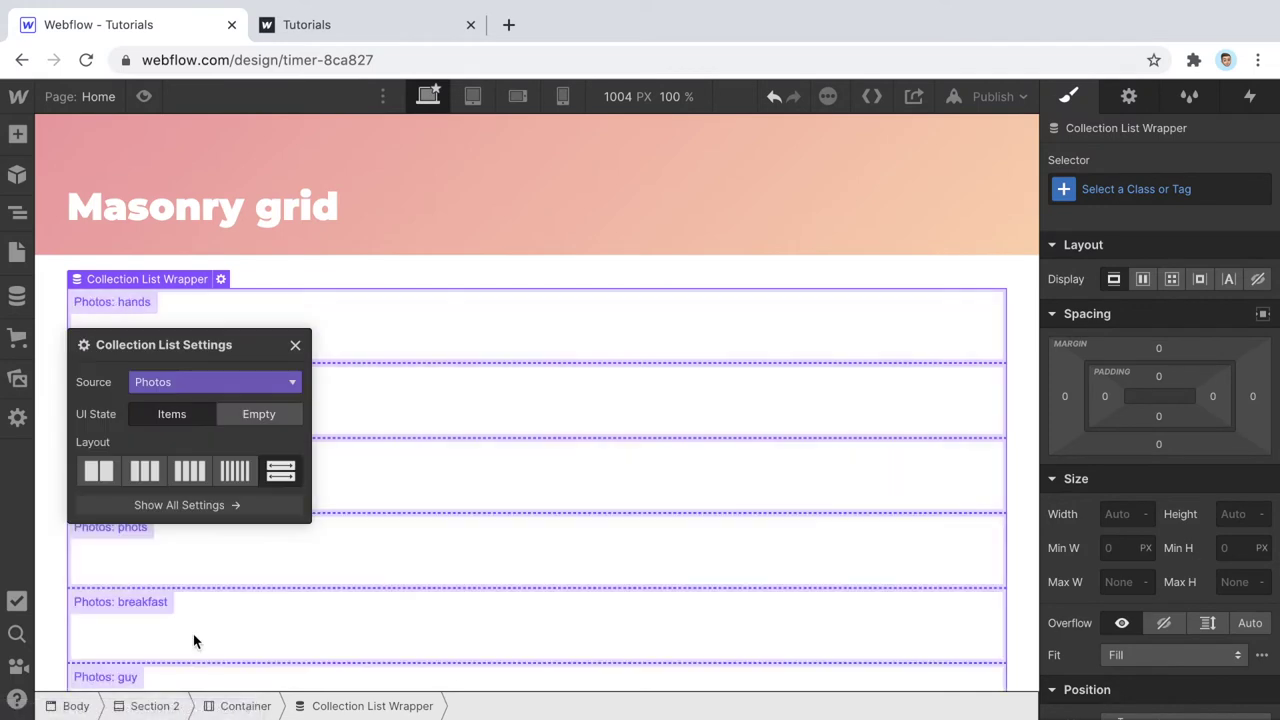
click(142, 472)
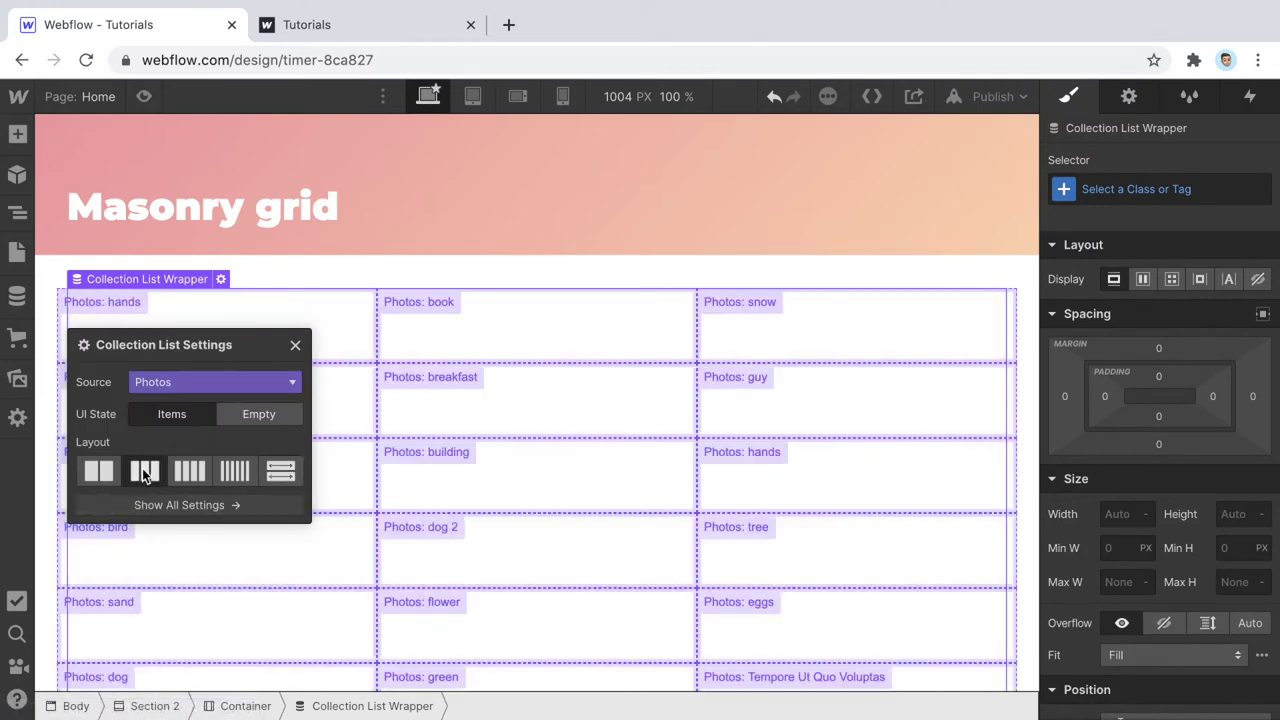
click(283, 474)
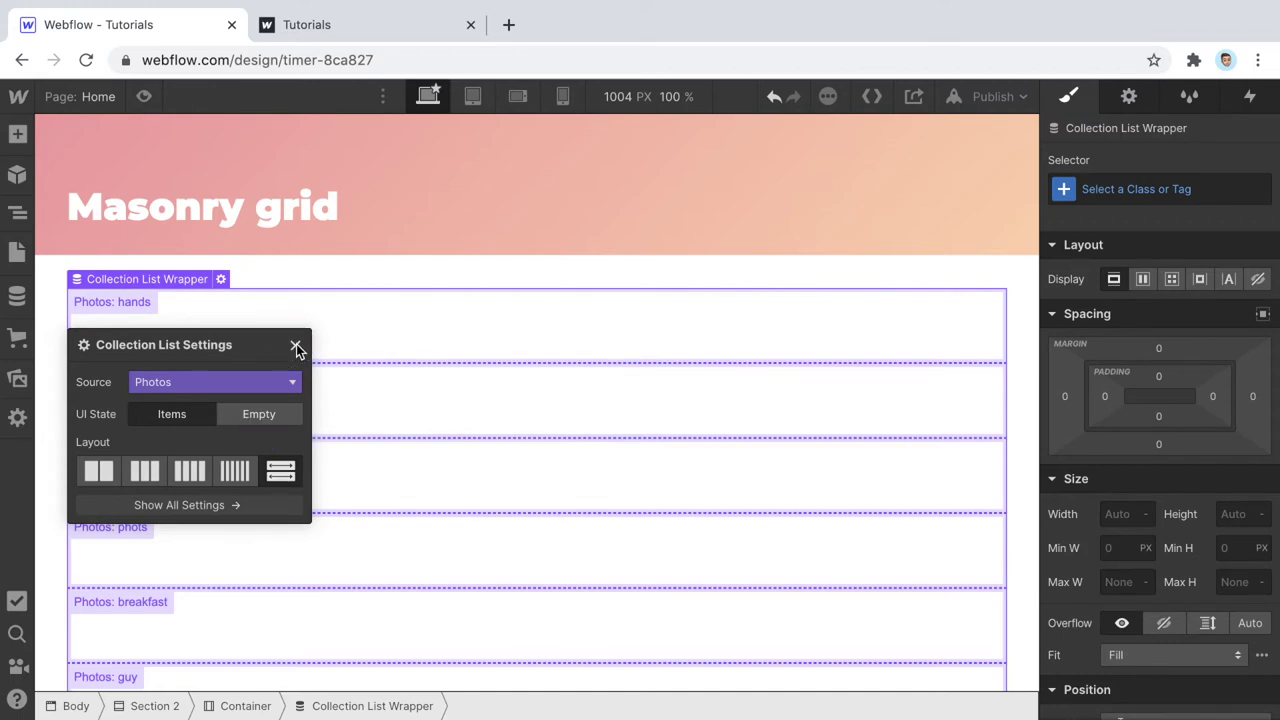
click(296, 347)
scroll(716, 410, down, 10)
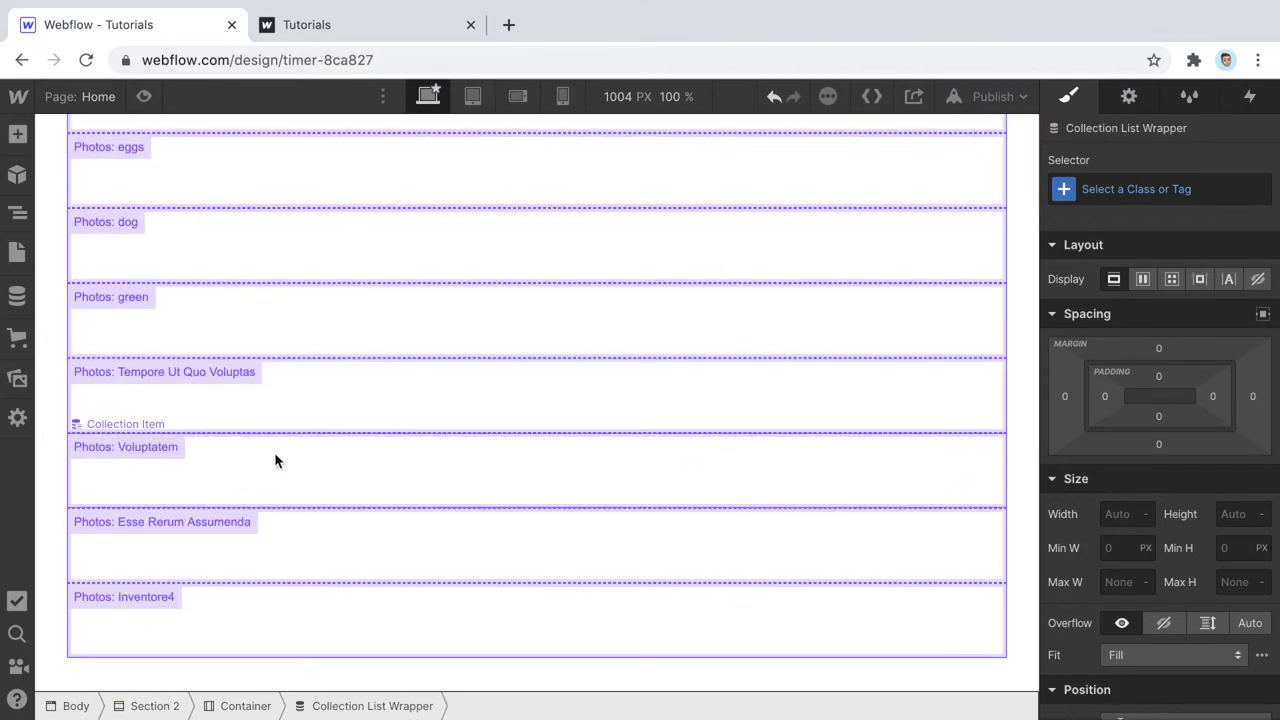
scroll(276, 460, up, 10)
click(219, 315)
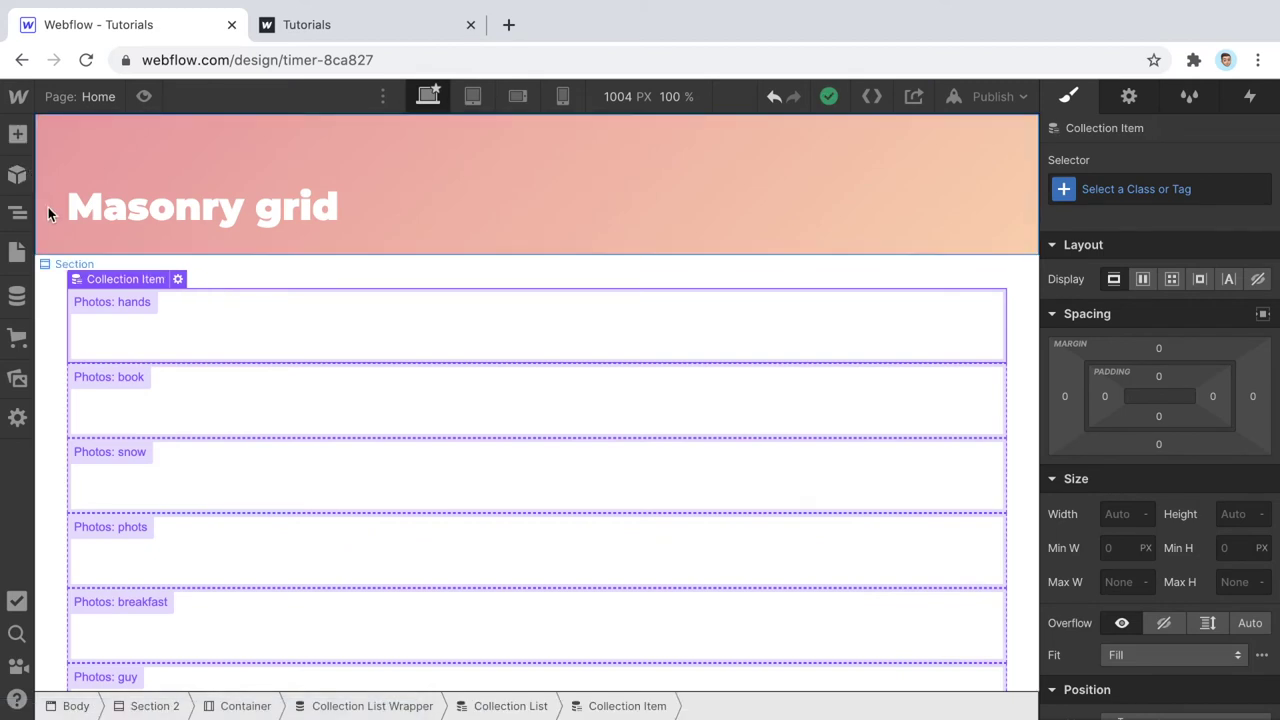
- Drop an Image element into the first Photos collection item
click(12, 141)
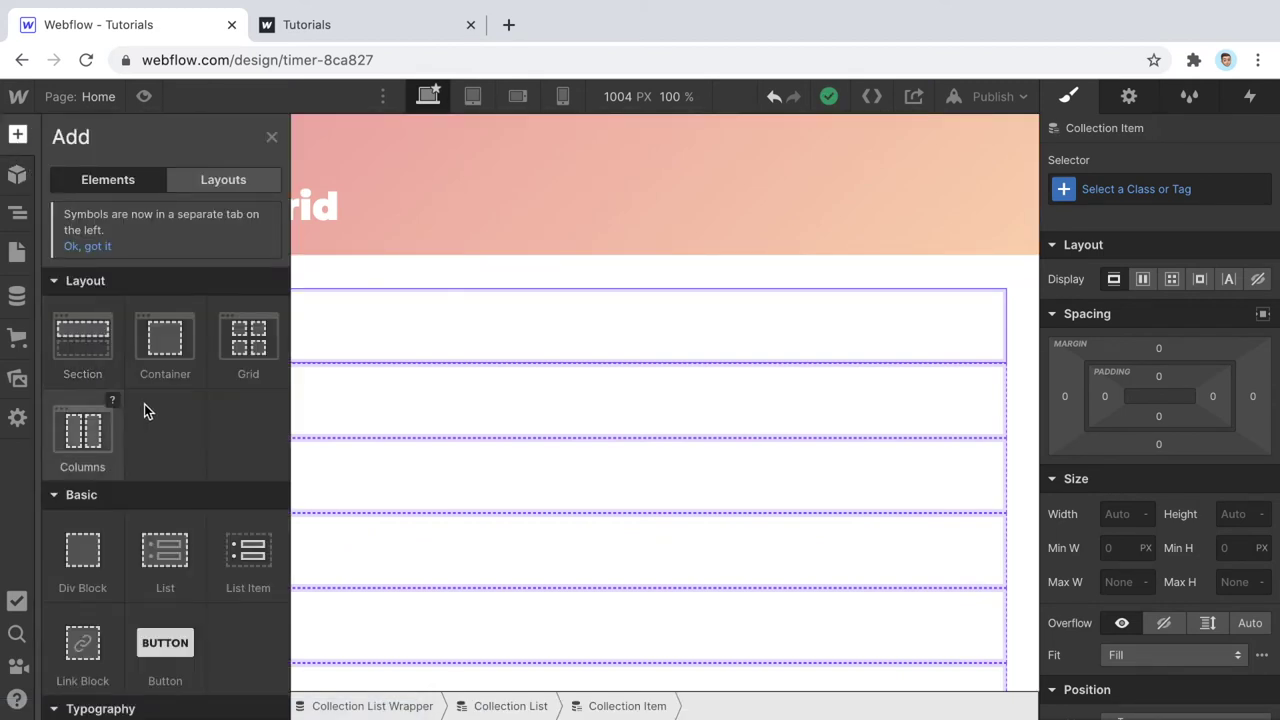
scroll(143, 508, down, 3)
scroll(131, 534, down, 4)
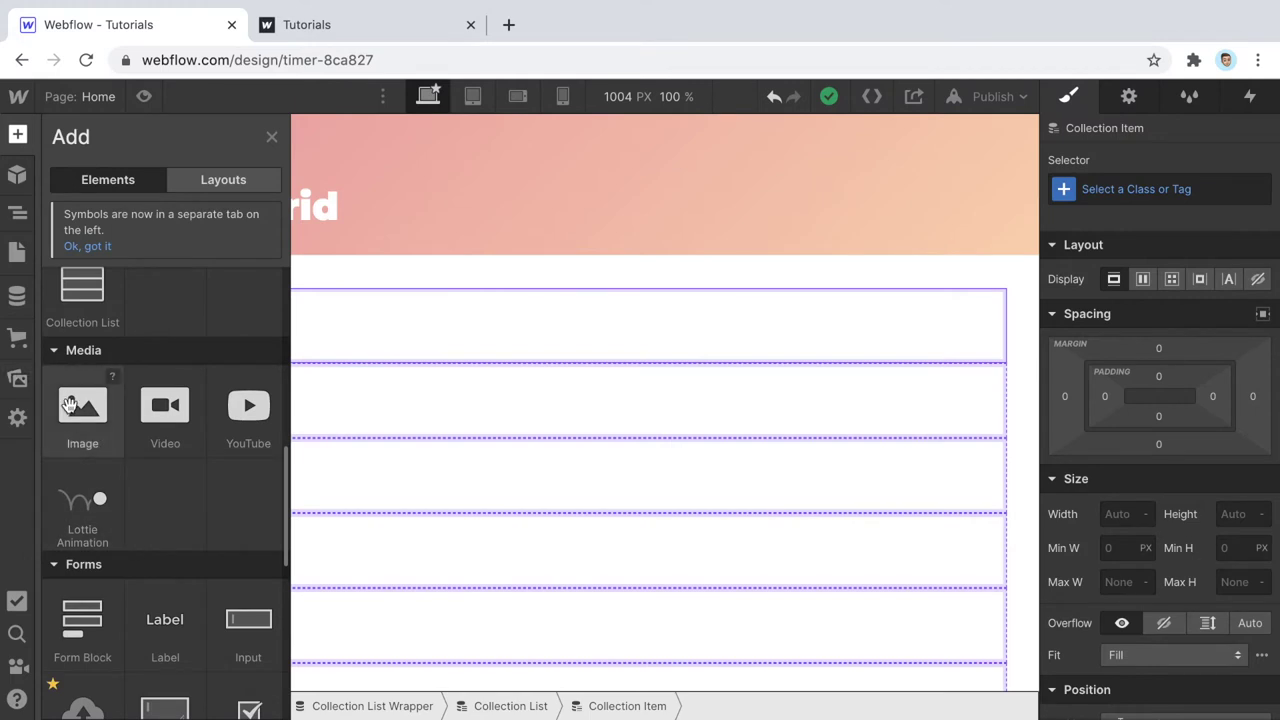
drag(82, 405, 363, 304)
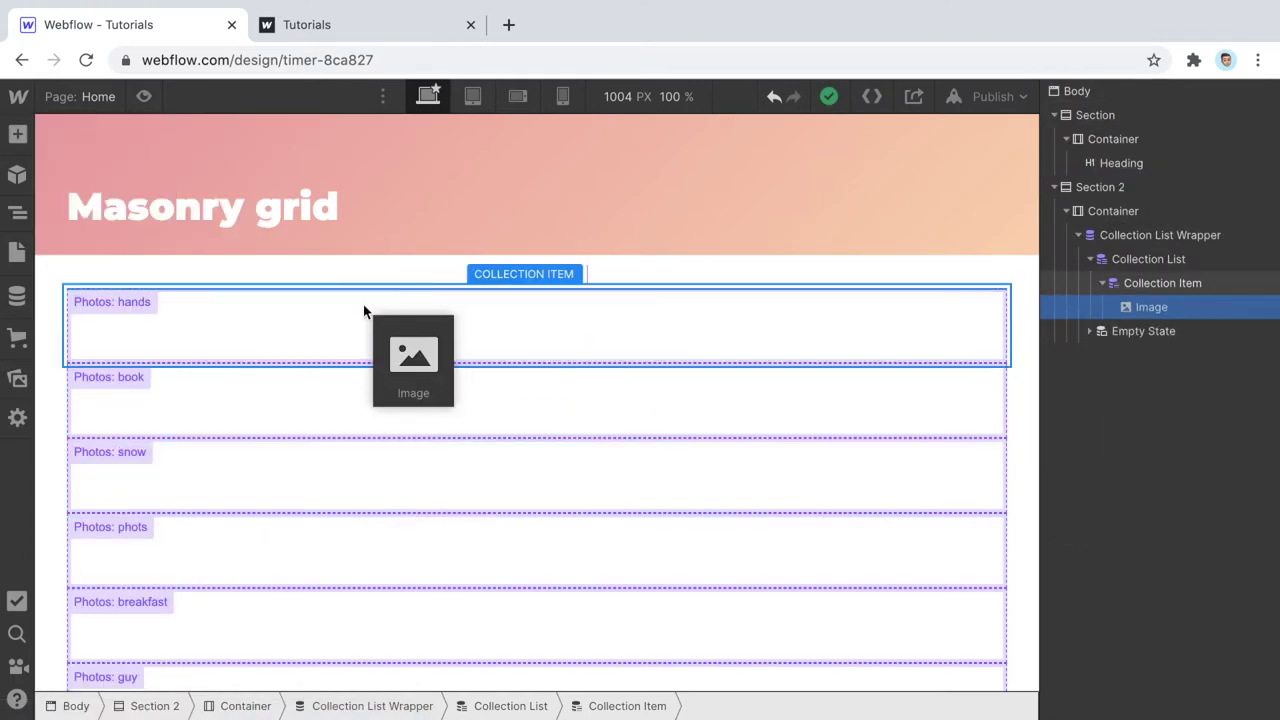
scroll(471, 337, down, 5)
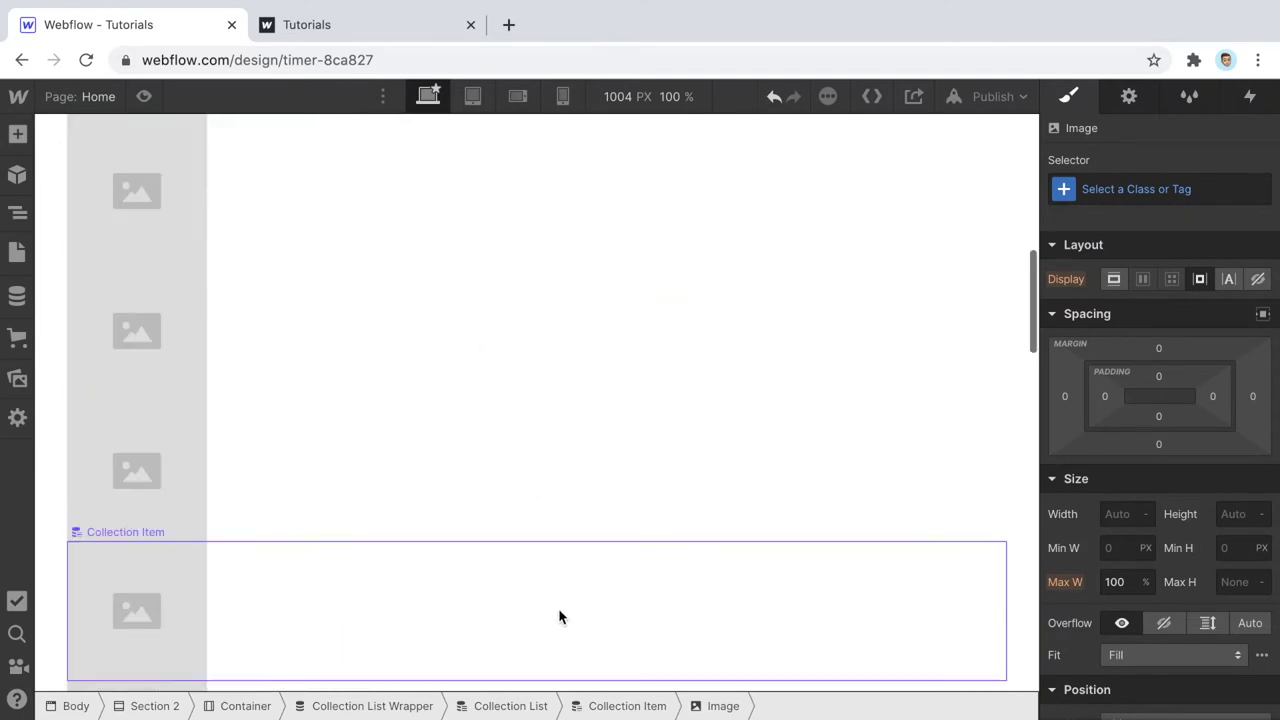
scroll(362, 426, up, 5)
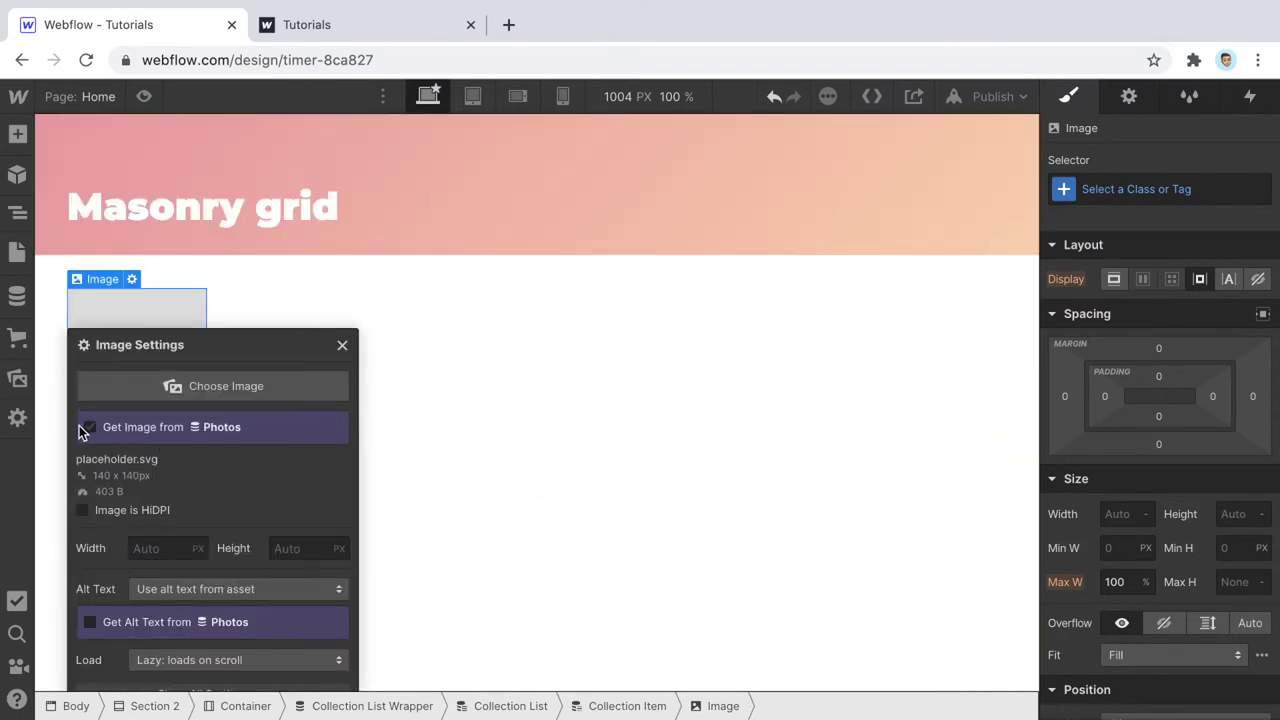
scroll(185, 310, down, 3)
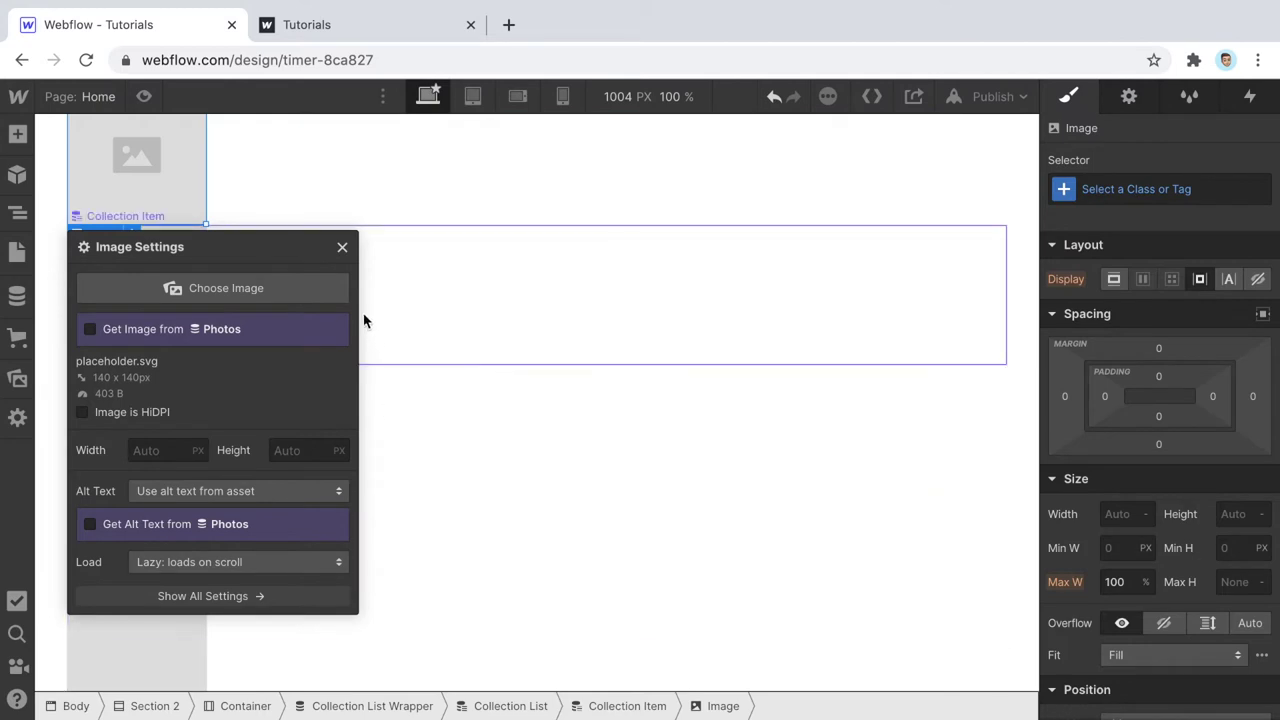
click(342, 250)
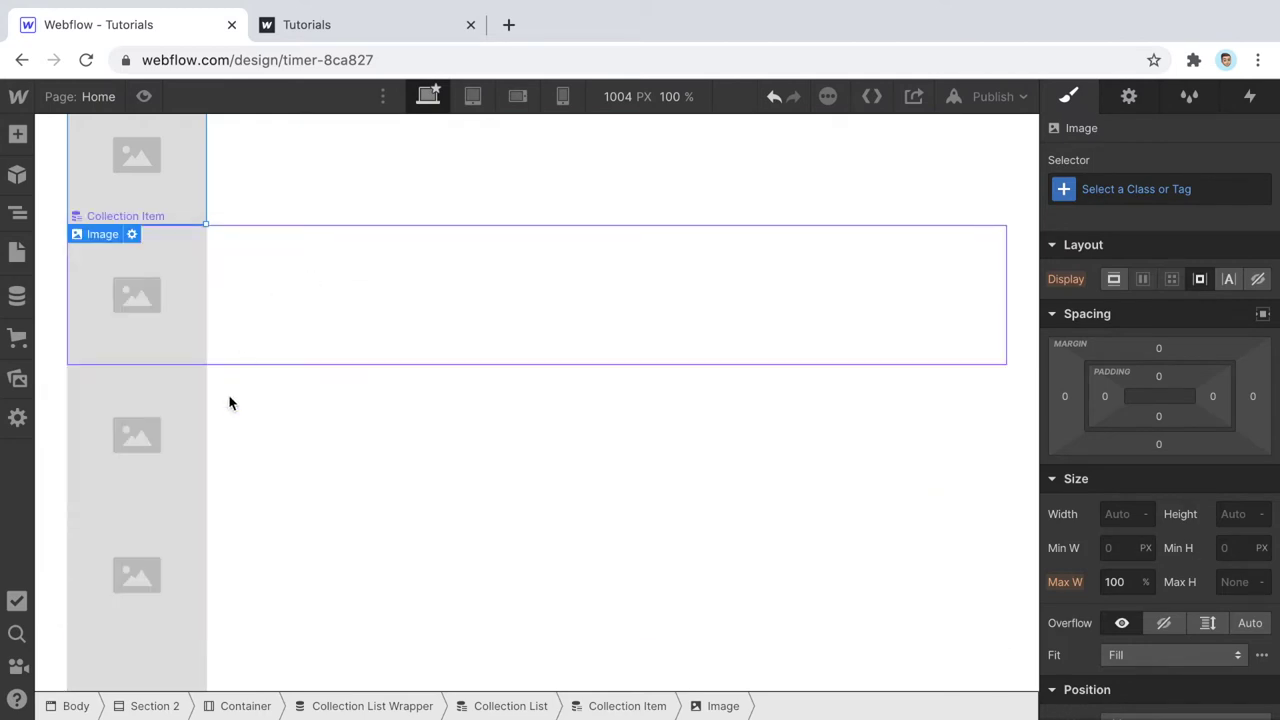
- Bind the image to each Photos item's thumbnail photo field
click(111, 166)
click(111, 166)
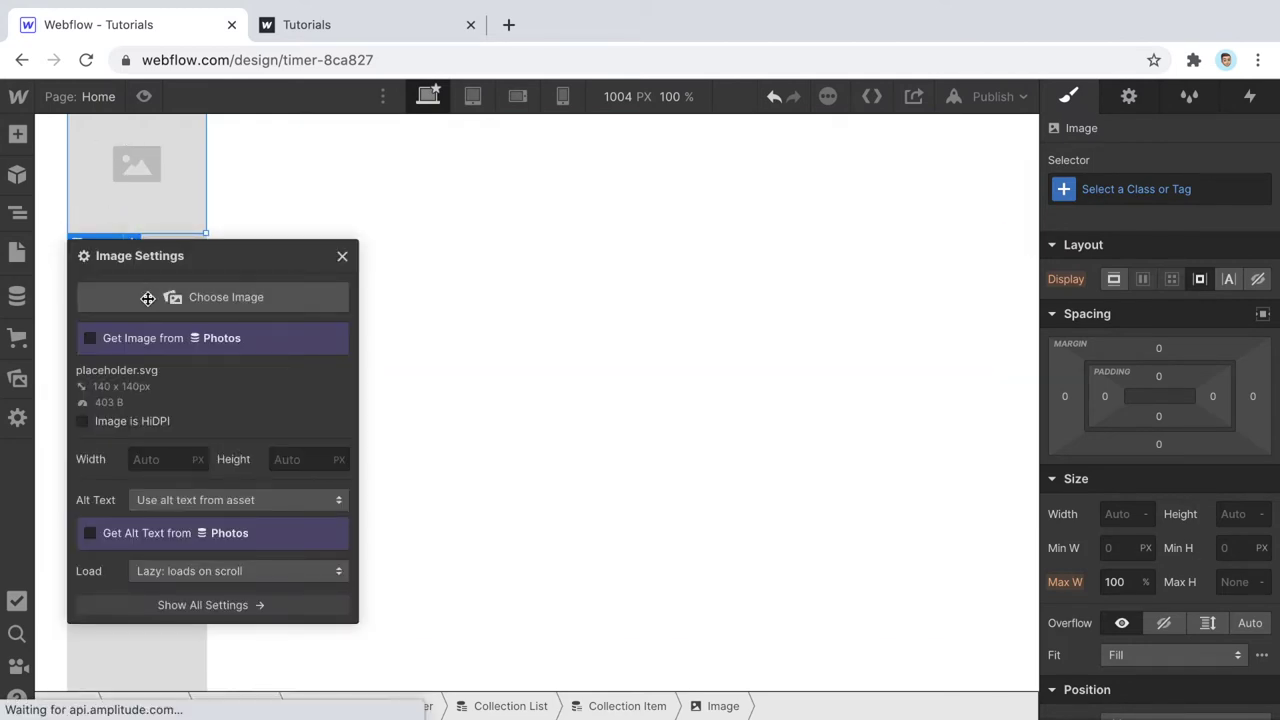
click(107, 340)
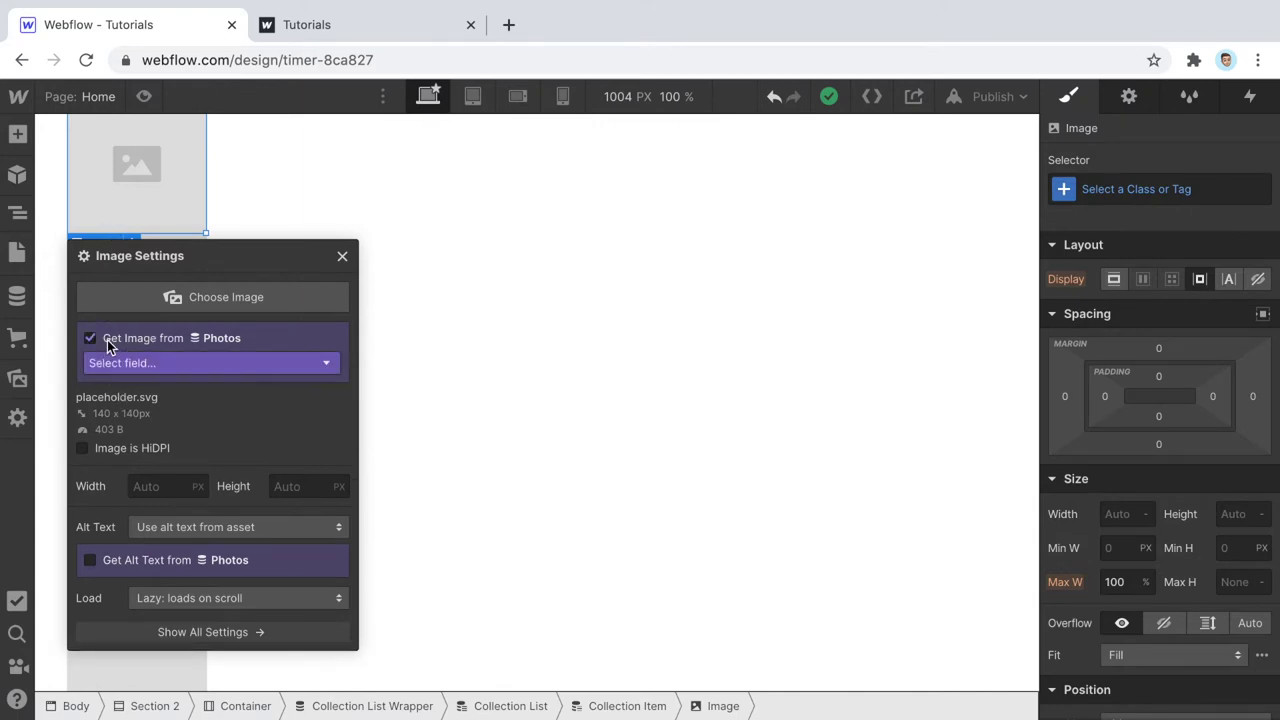
click(153, 364)
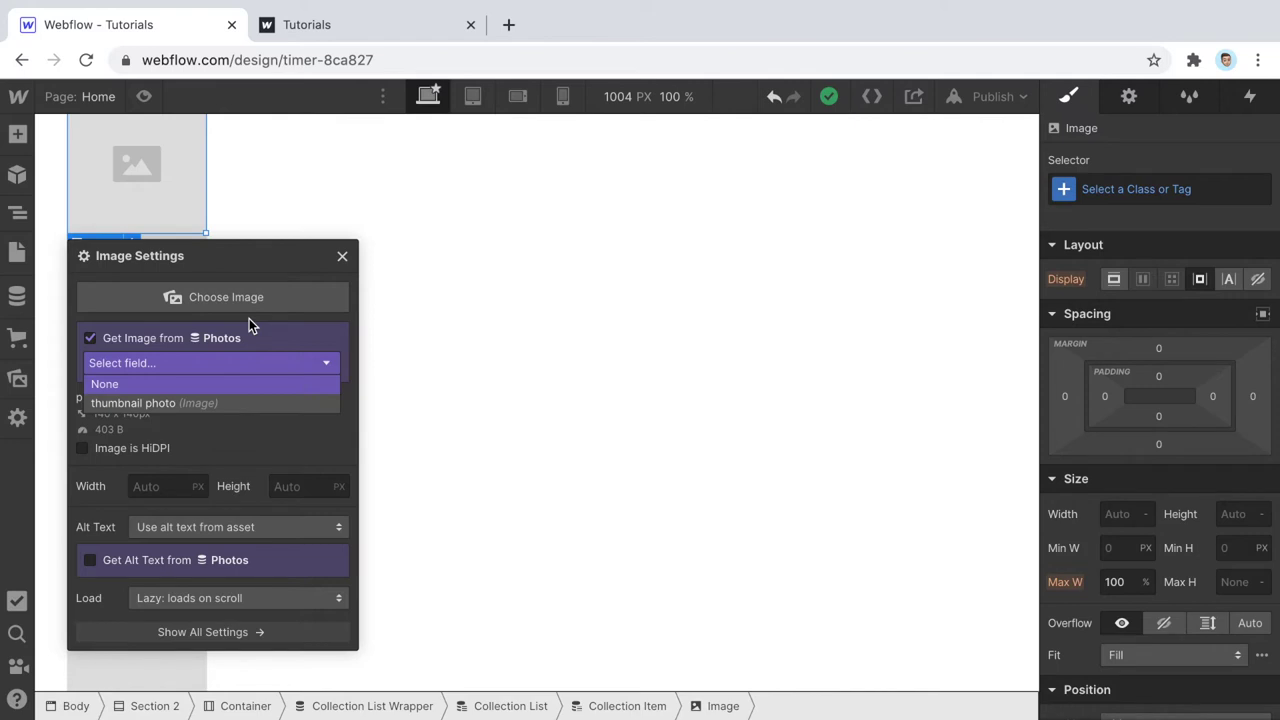
click(128, 404)
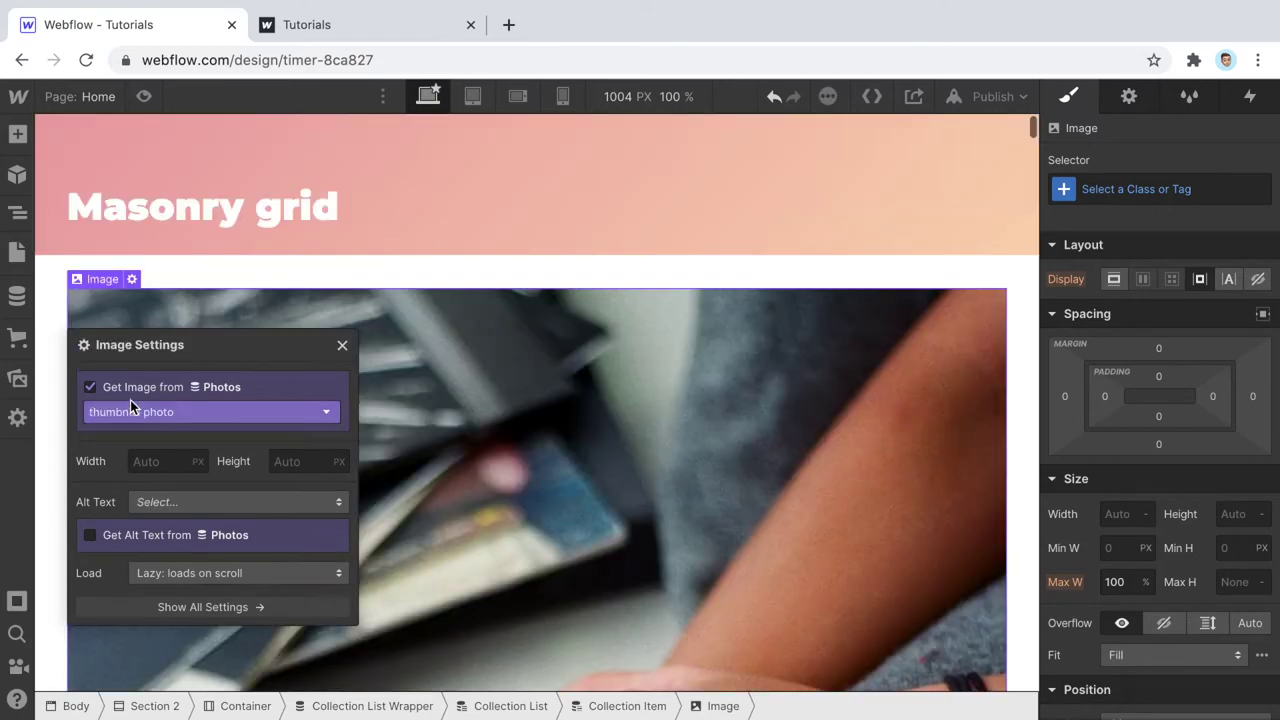
- Close the image settings and expand More type options in the image's Typography section
click(342, 345)
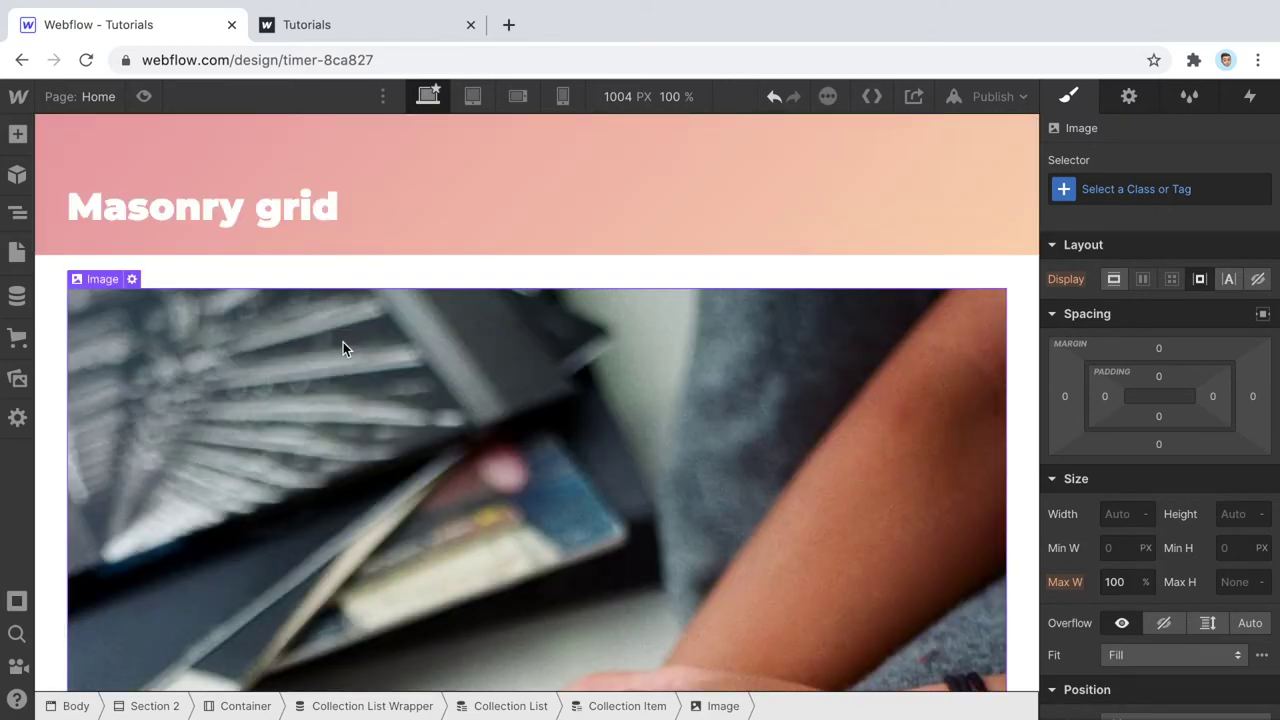
scroll(343, 342, down, 5)
scroll(343, 344, down, 10)
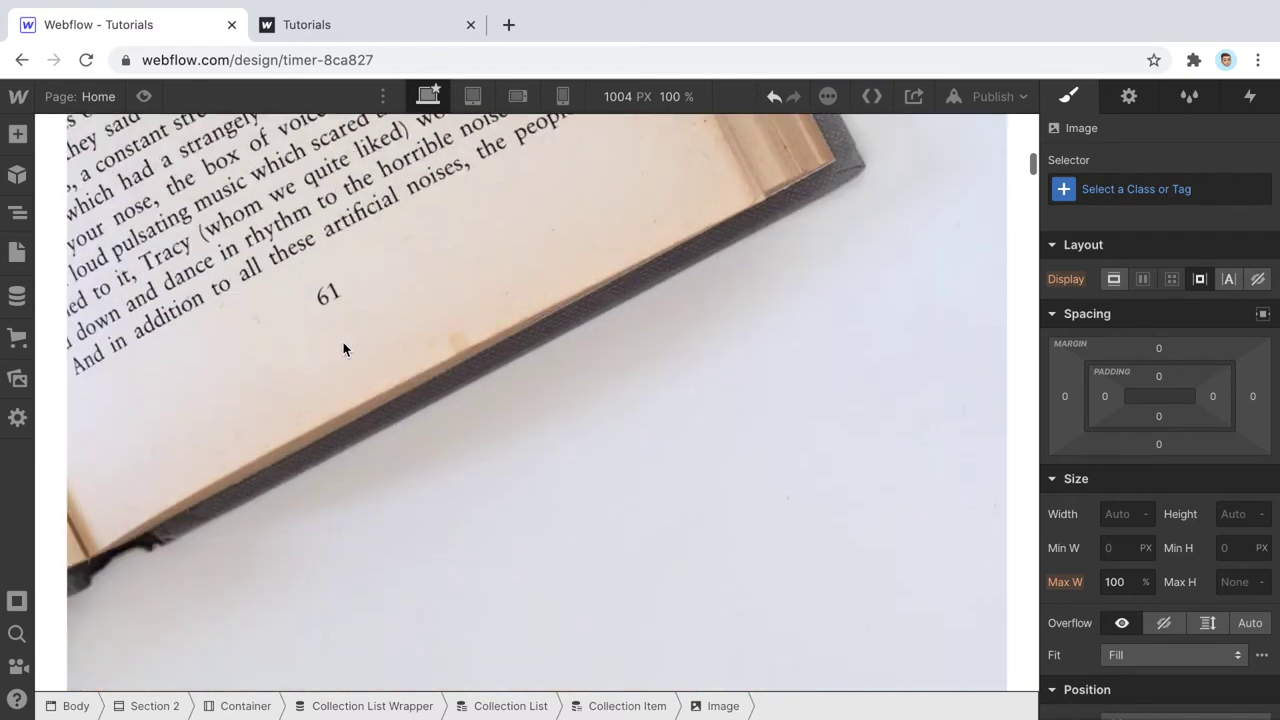
scroll(343, 349, up, 10)
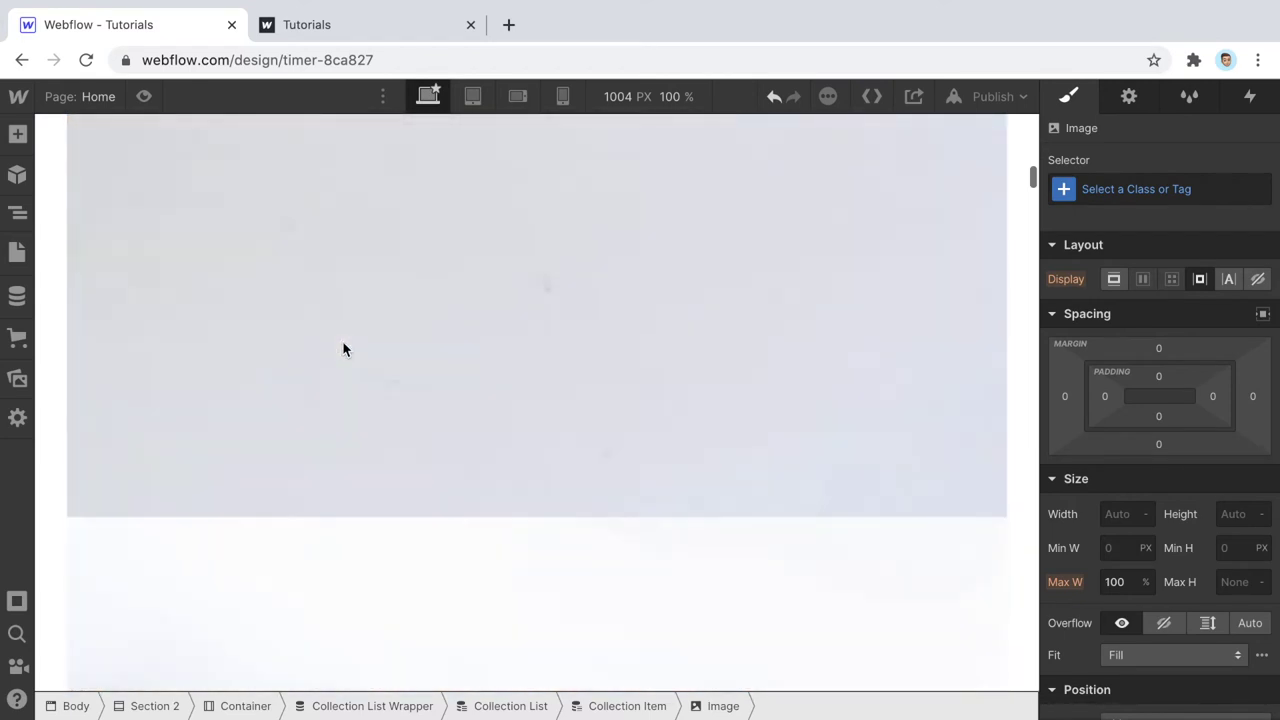
scroll(343, 342, up, 10)
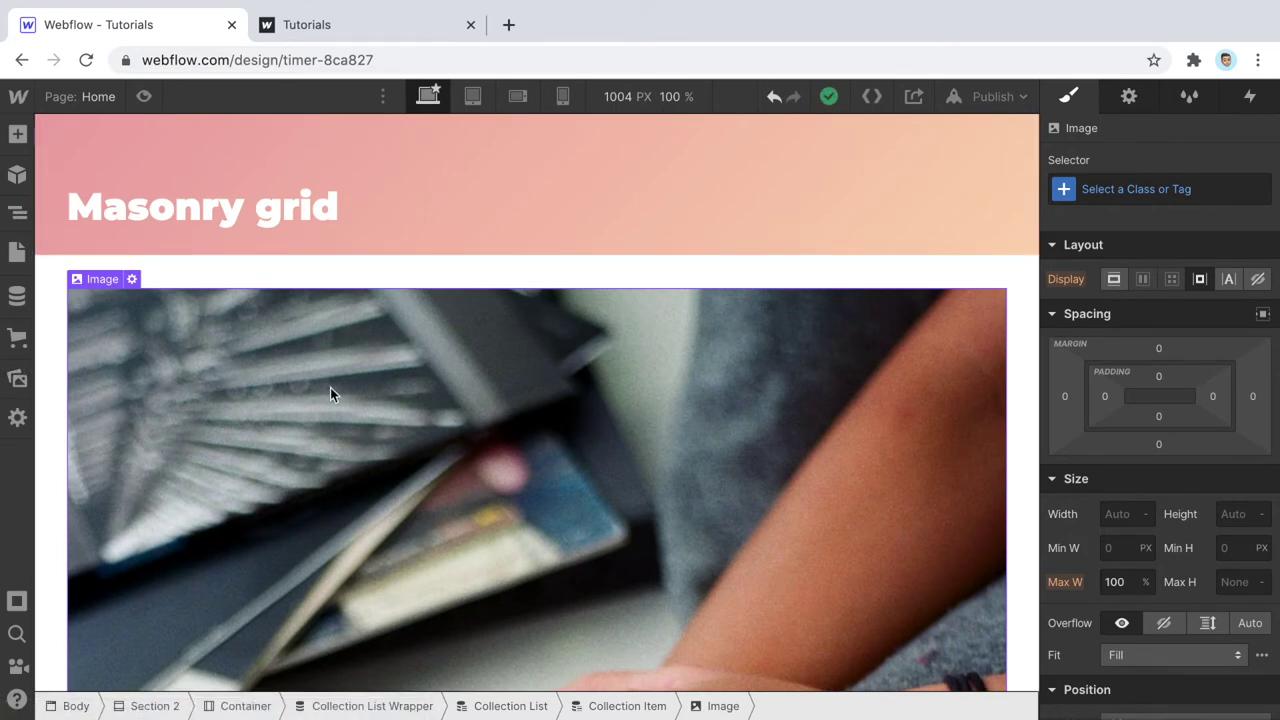
scroll(718, 491, down, 1)
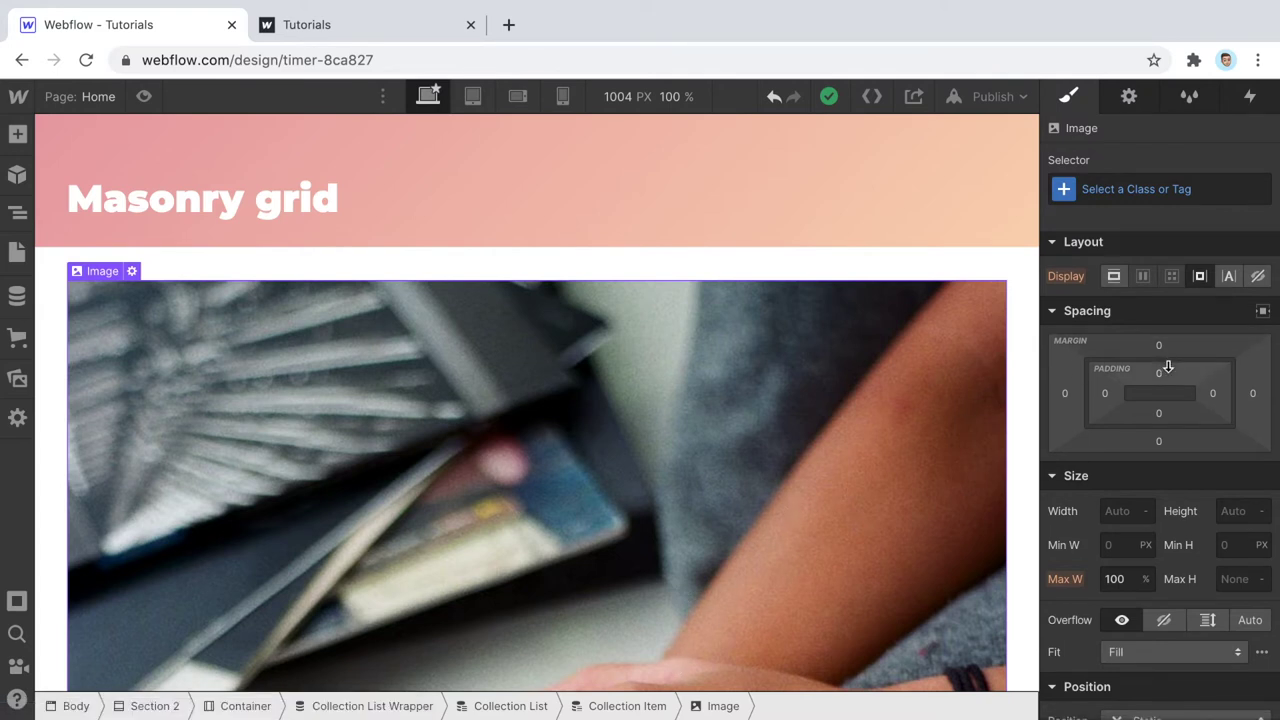
scroll(1167, 364, down, 5)
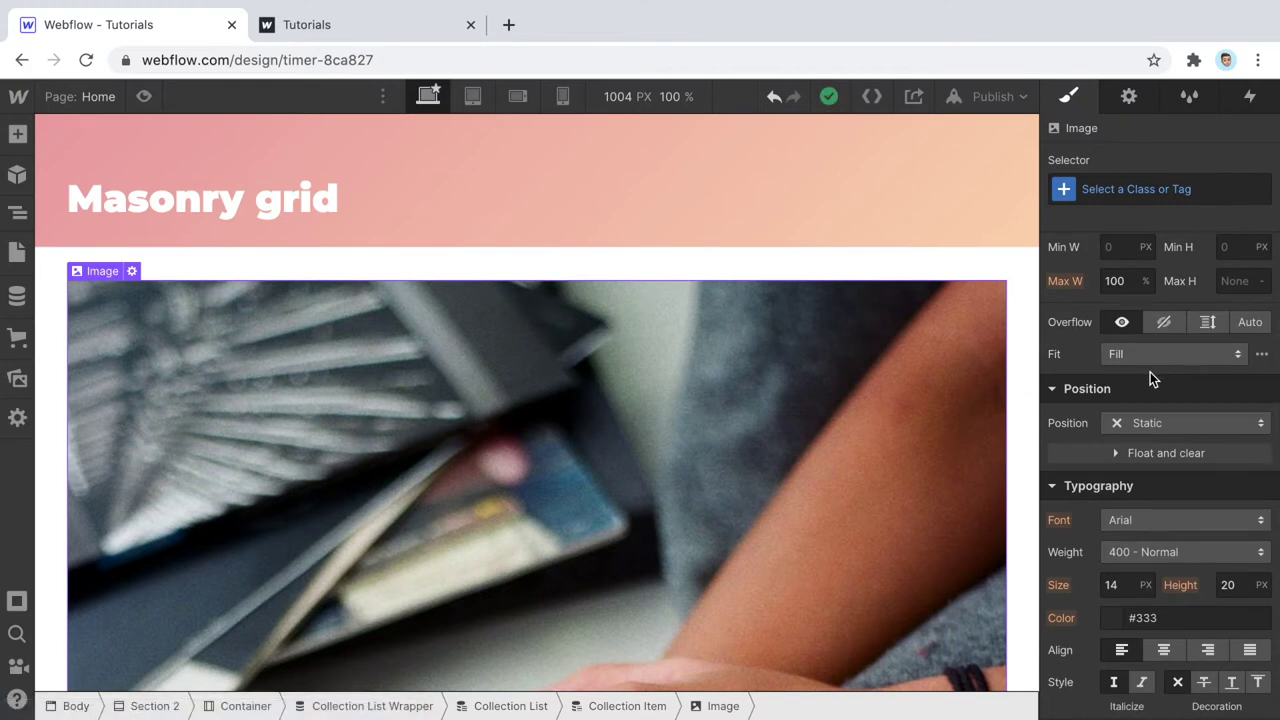
scroll(1150, 372, down, 4)
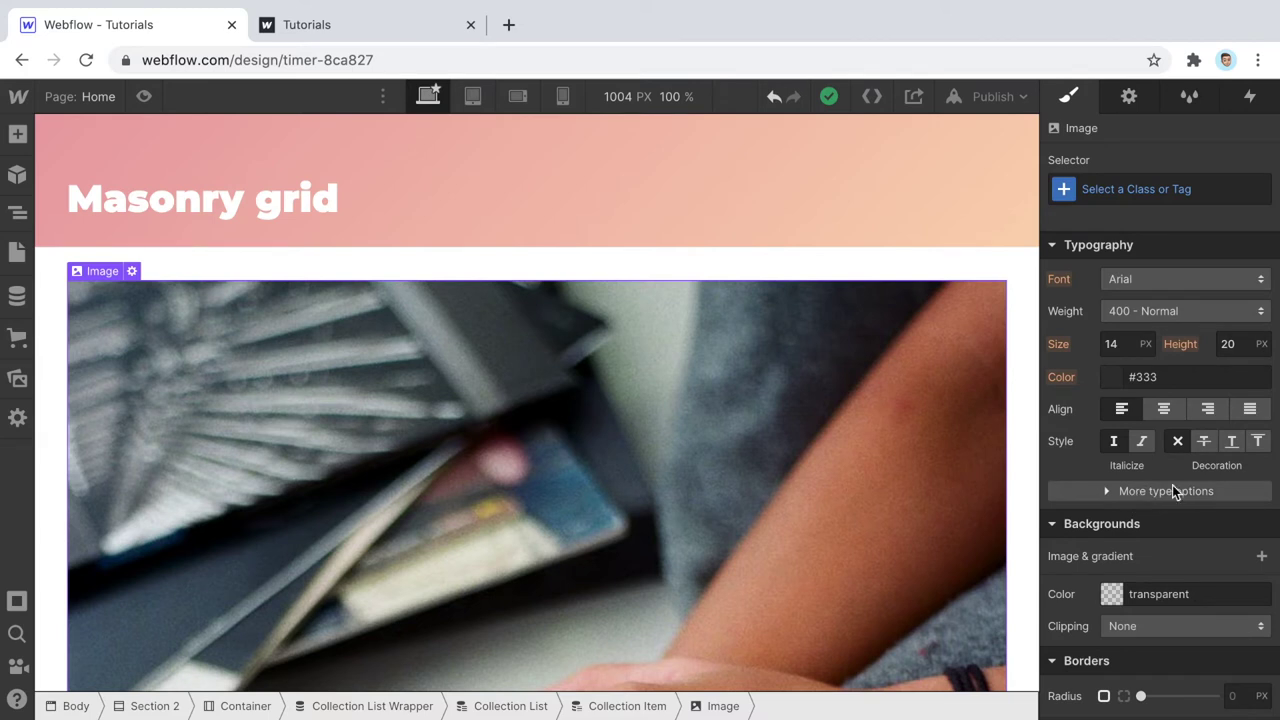
click(1120, 494)
scroll(1120, 493, down, 1)
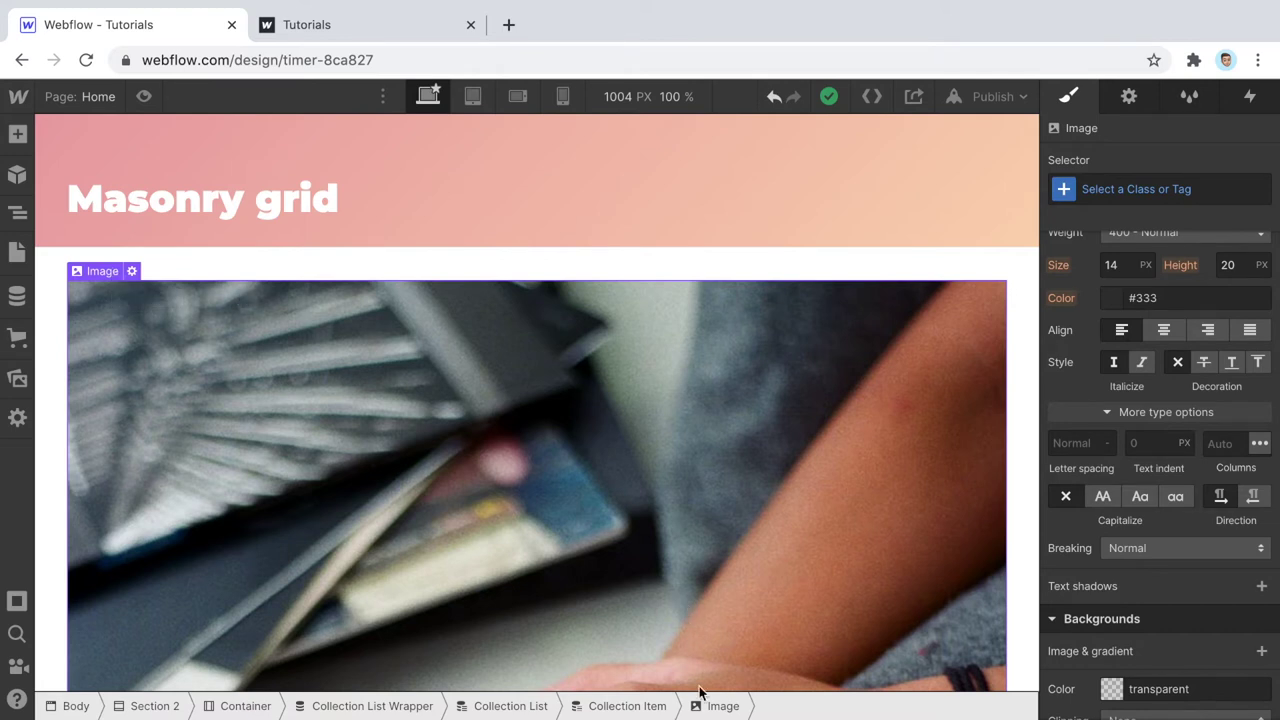
- Select the image's Collection Item, then its Collection List, and open the Navigator
click(651, 708)
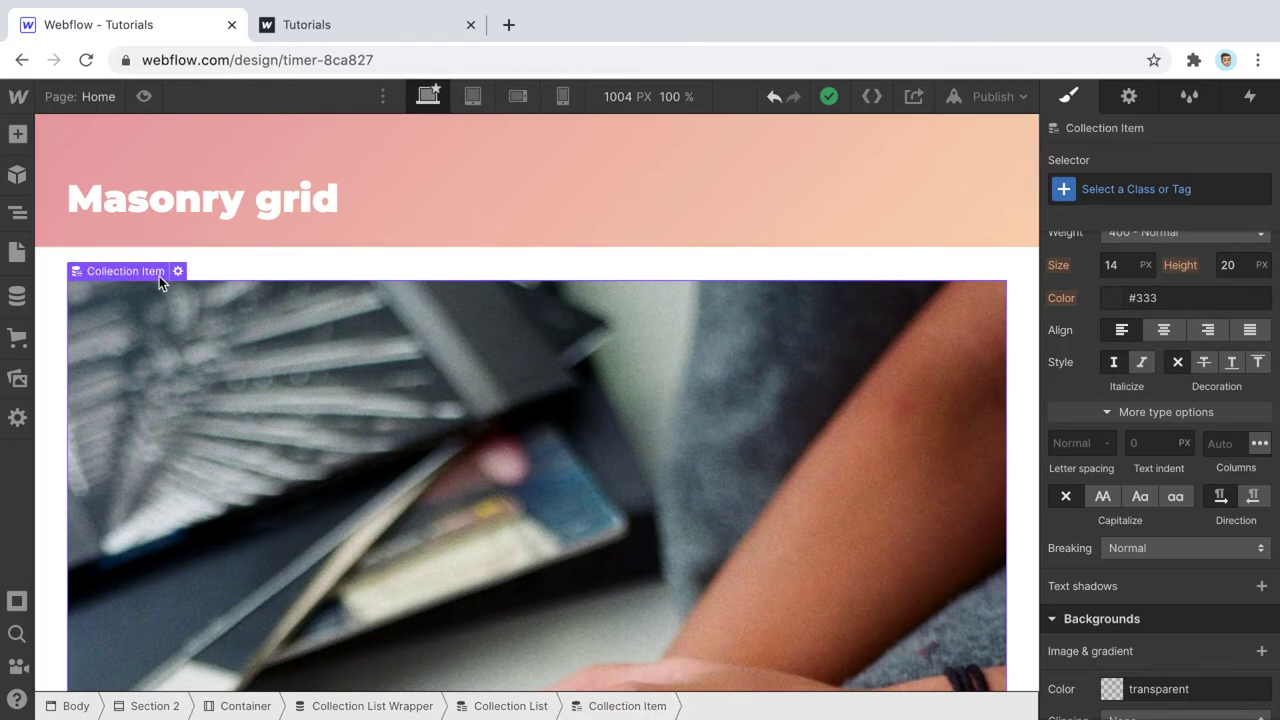
scroll(159, 276, down, 10)
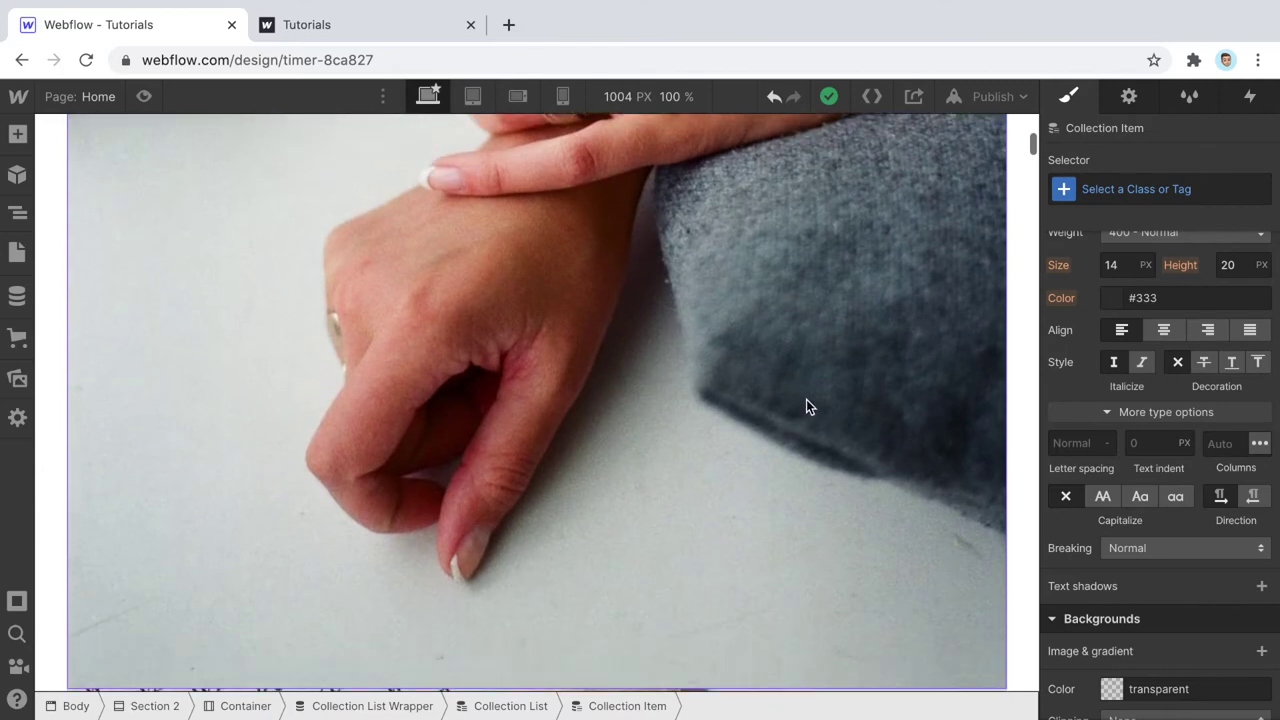
scroll(600, 410, down, 2)
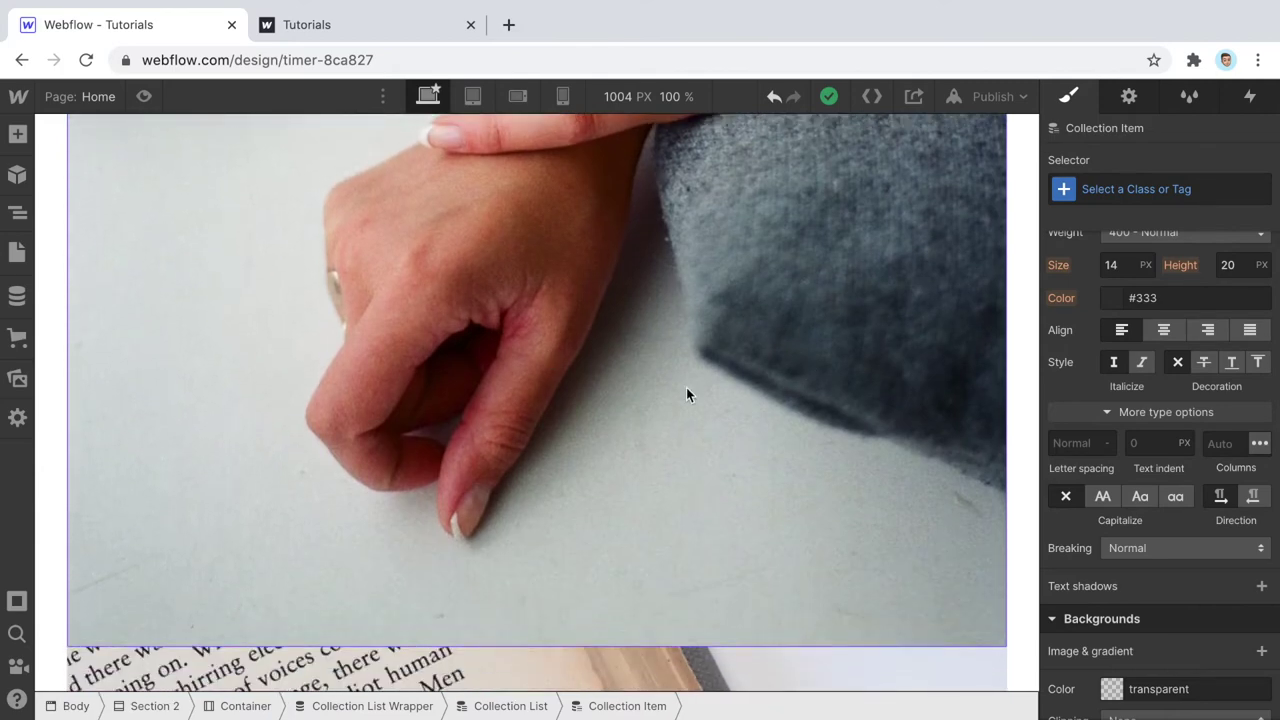
scroll(686, 394, up, 12)
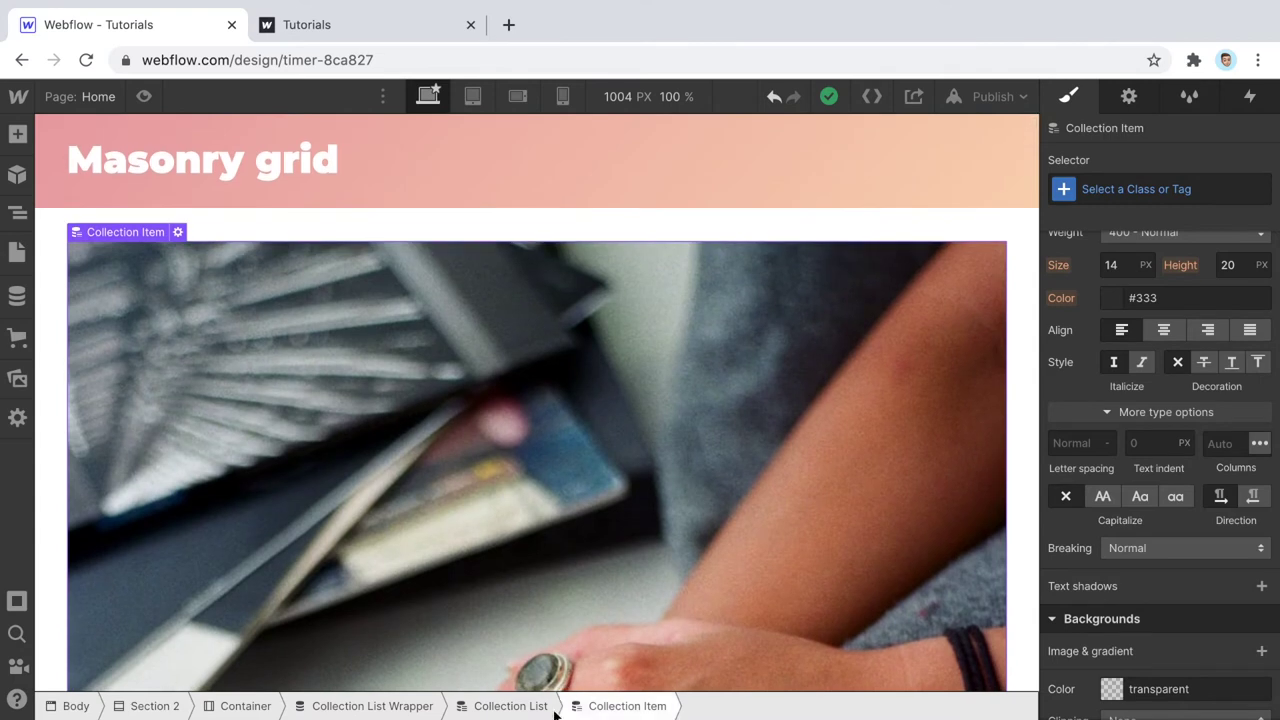
click(524, 711)
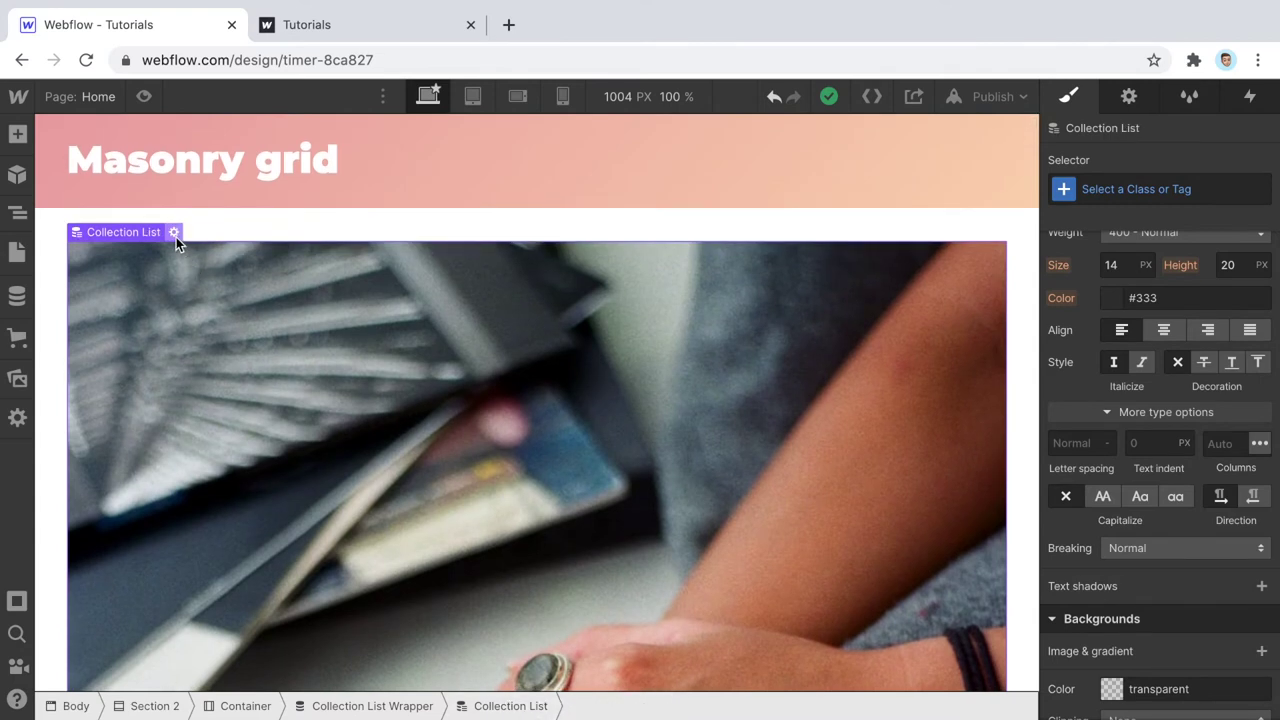
click(19, 218)
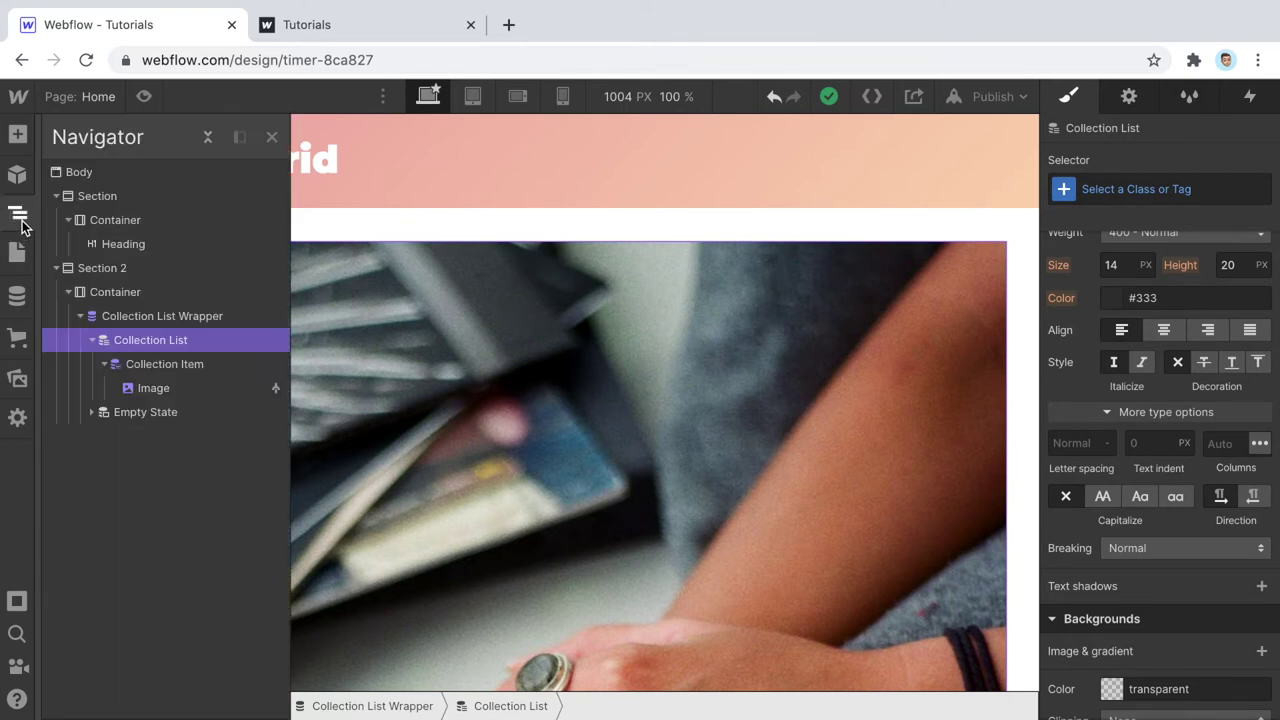
click(104, 364)
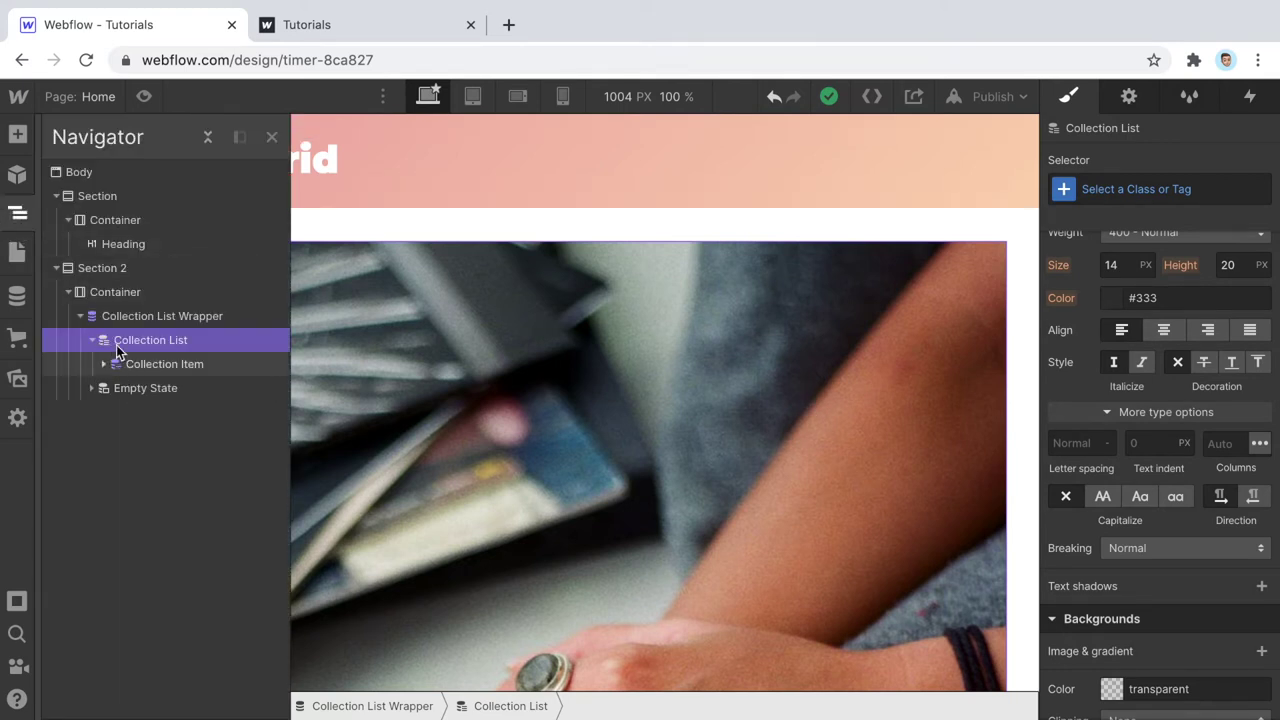
click(164, 366)
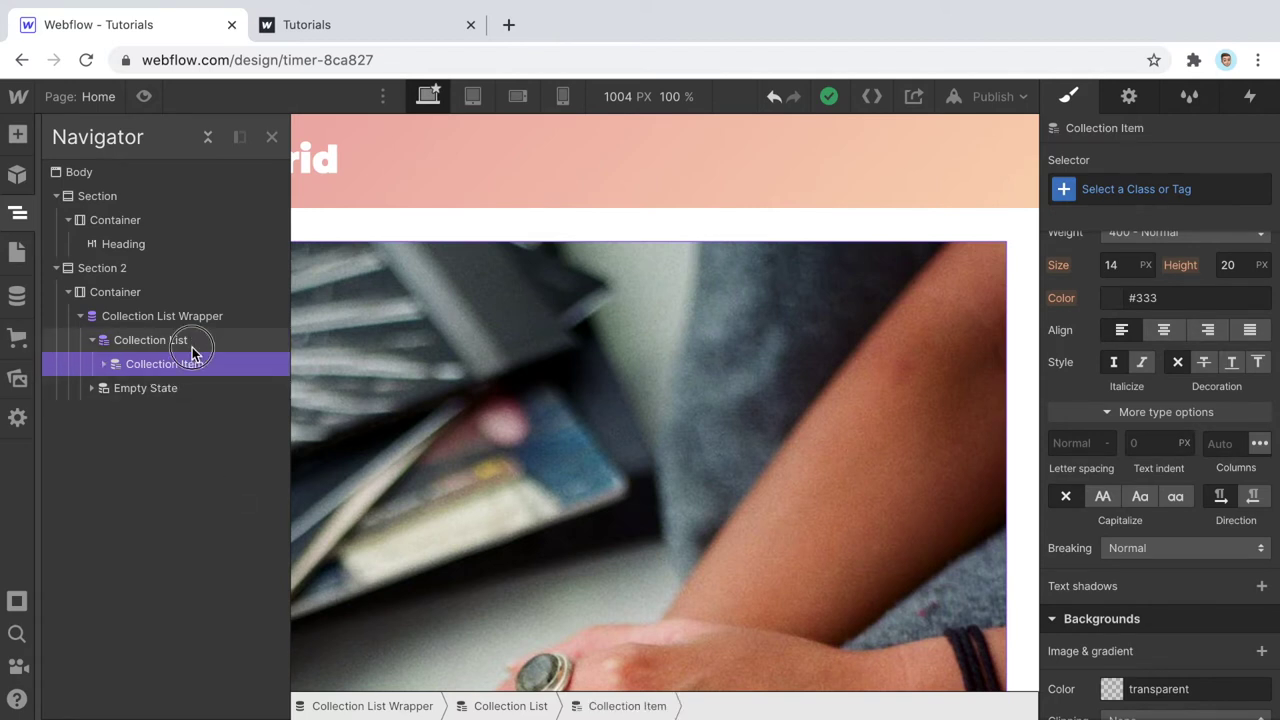
click(192, 346)
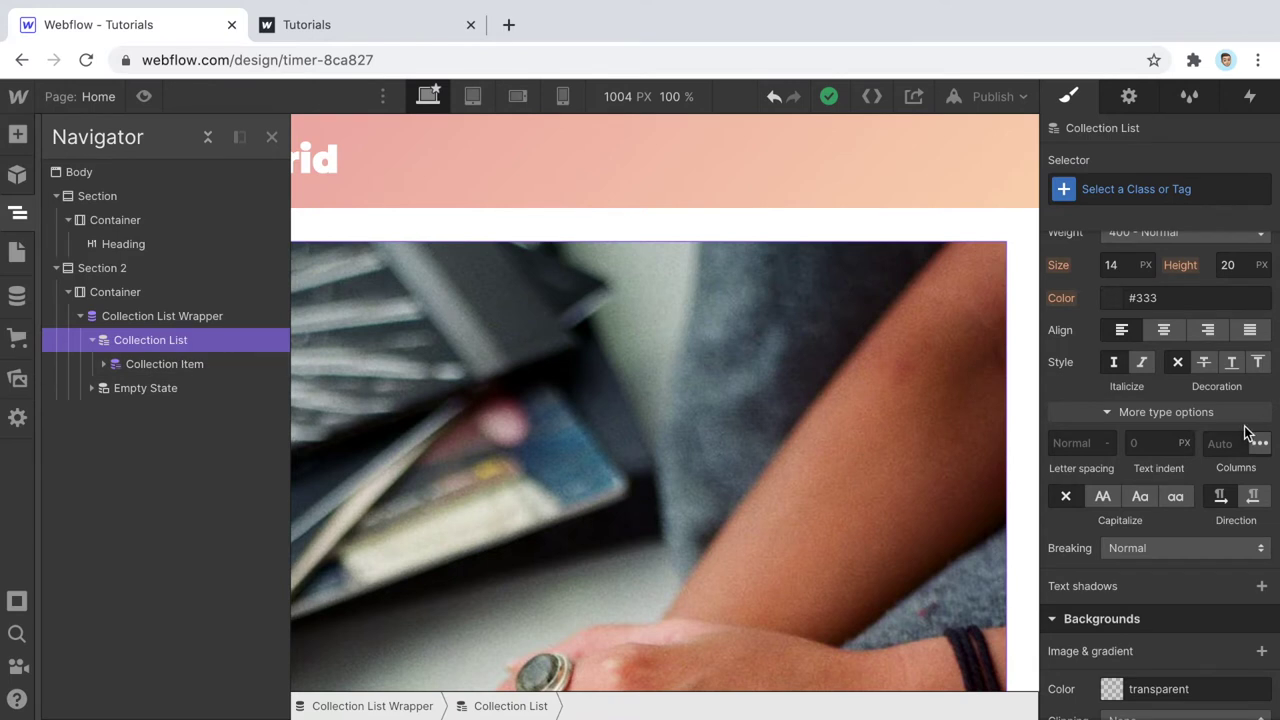
click(153, 316)
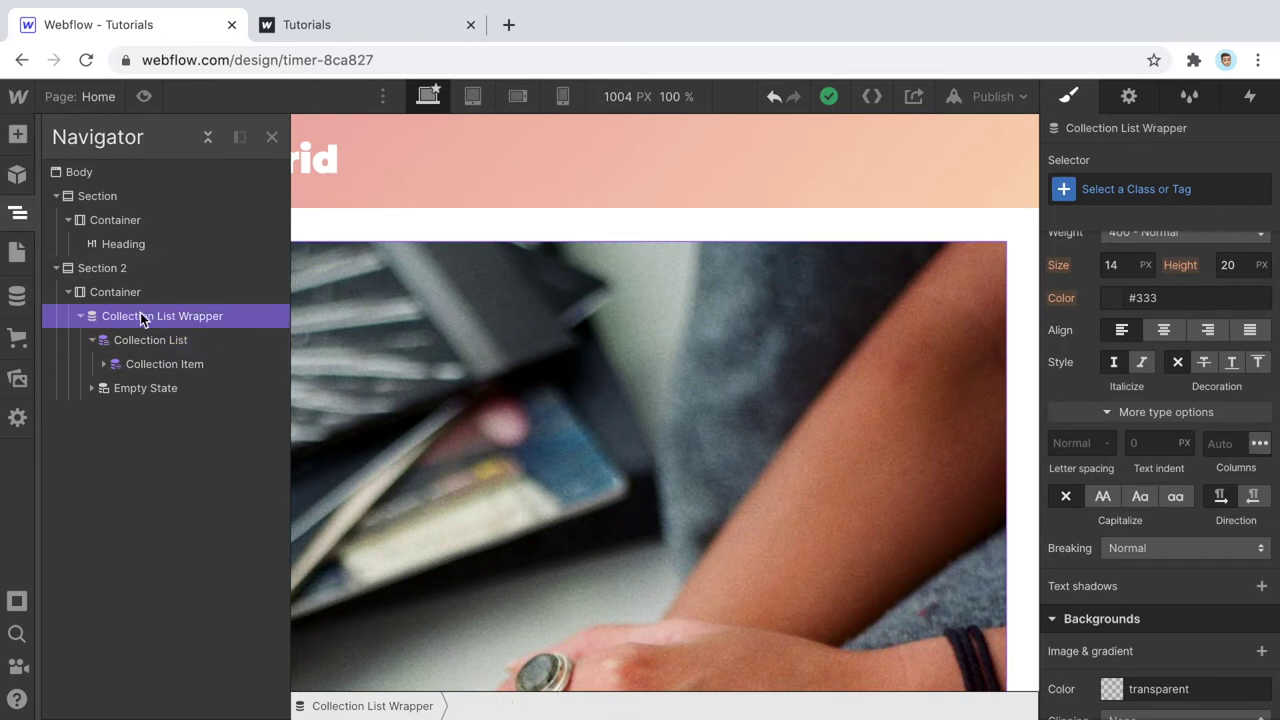
click(92, 340)
click(184, 344)
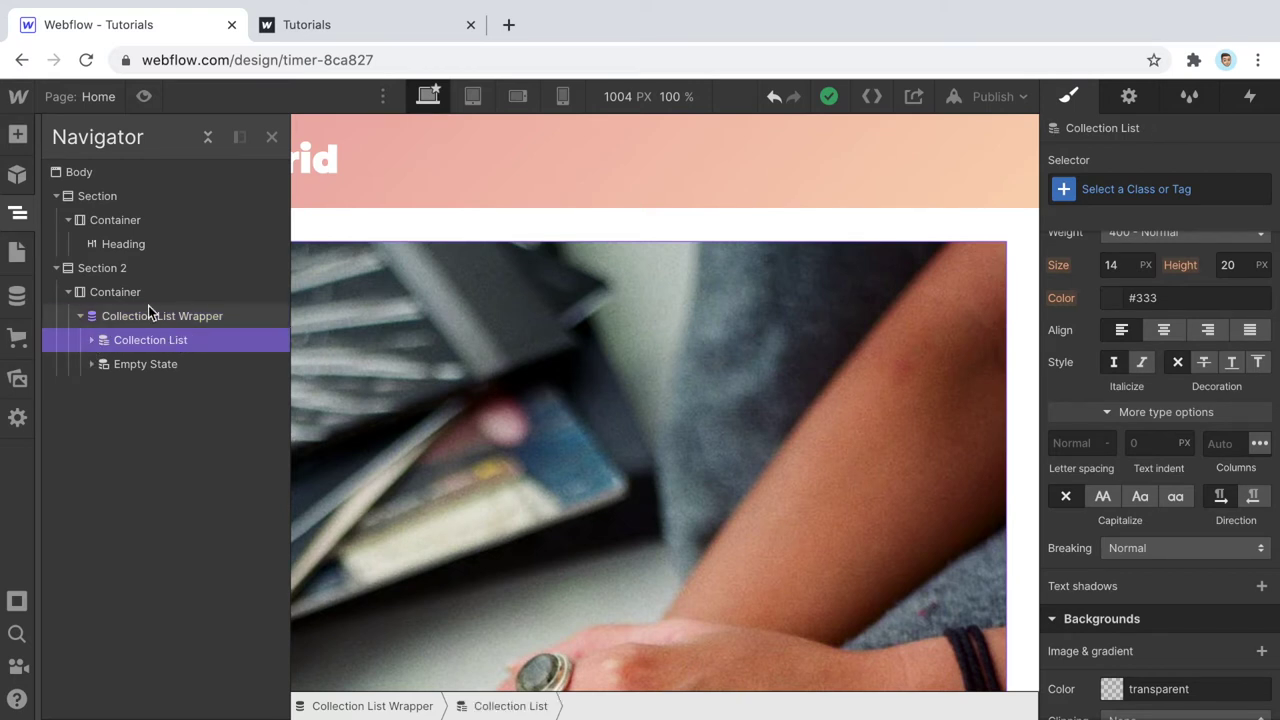
click(91, 341)
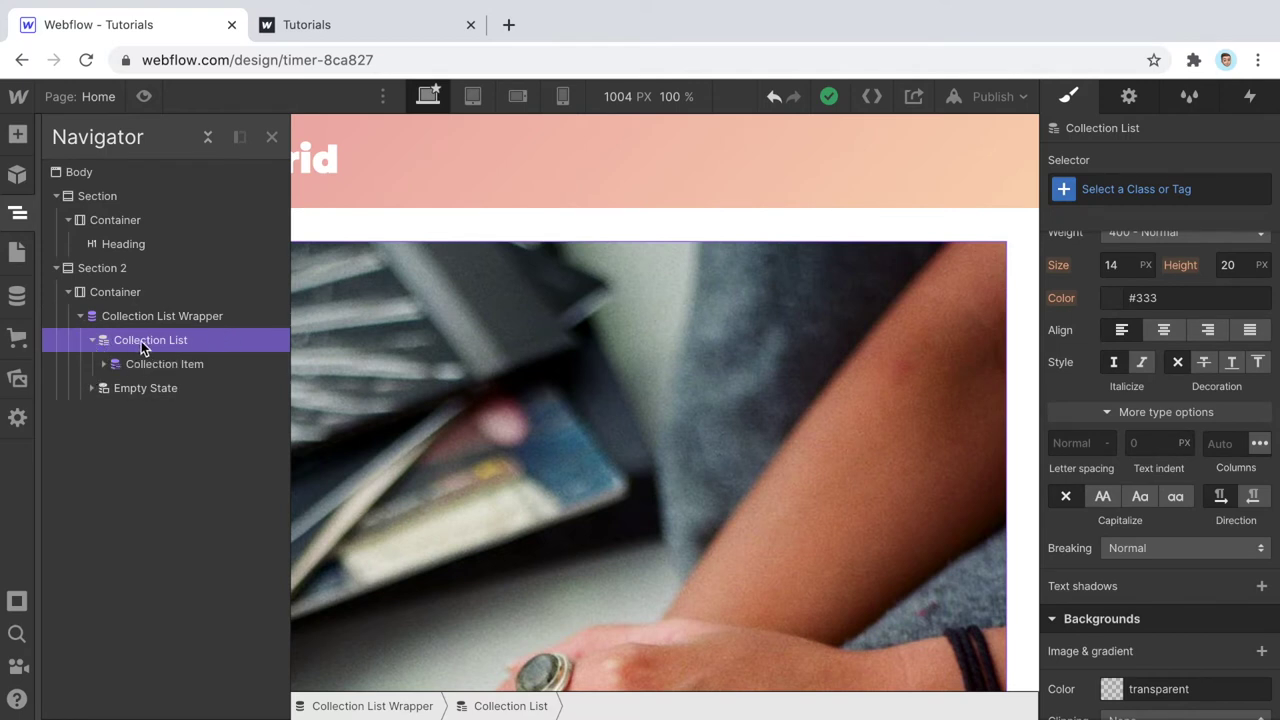
click(164, 366)
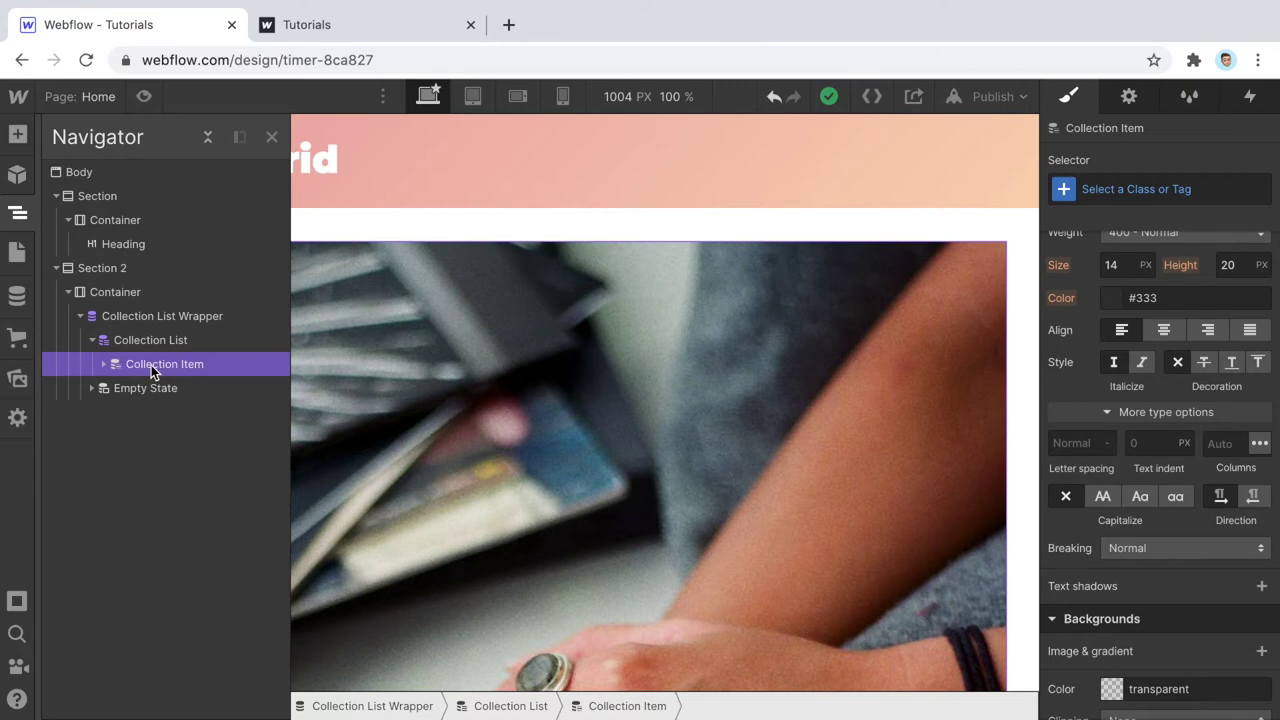
- Close the Navigator and scroll the canvas back into view
click(271, 137)
scroll(356, 437, down, 3)
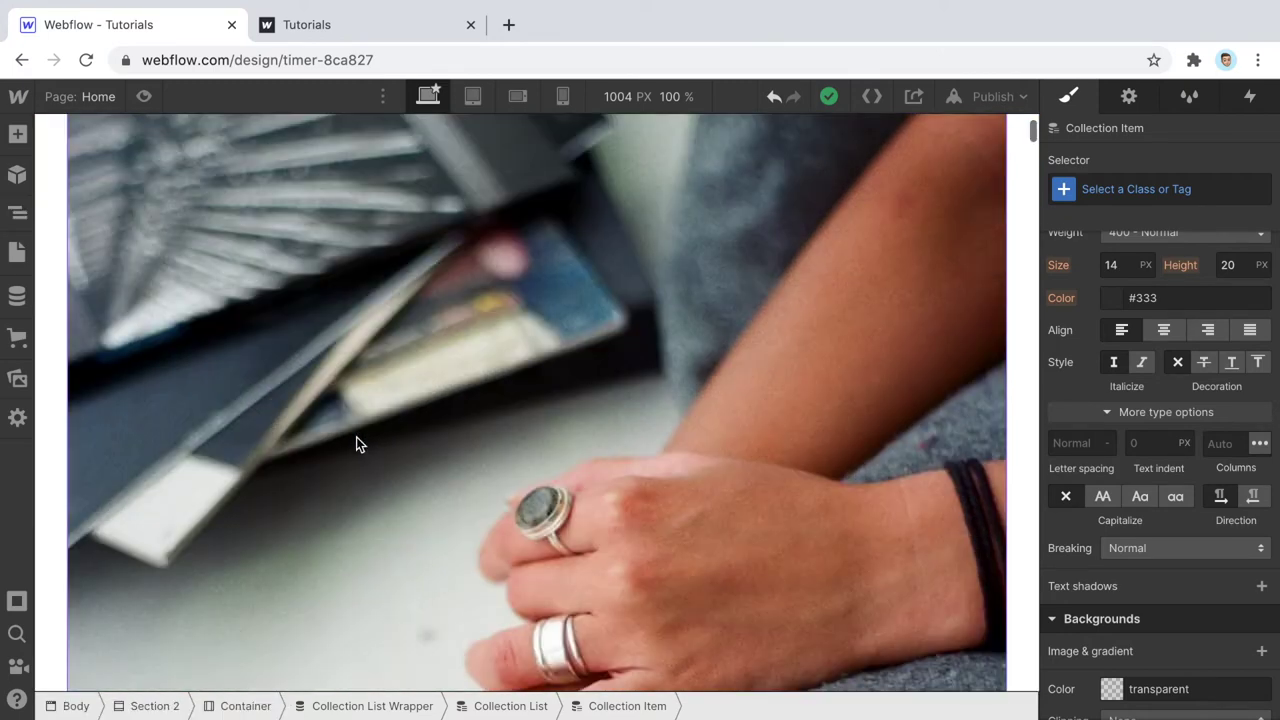
scroll(356, 437, down, 8)
scroll(309, 451, up, 5)
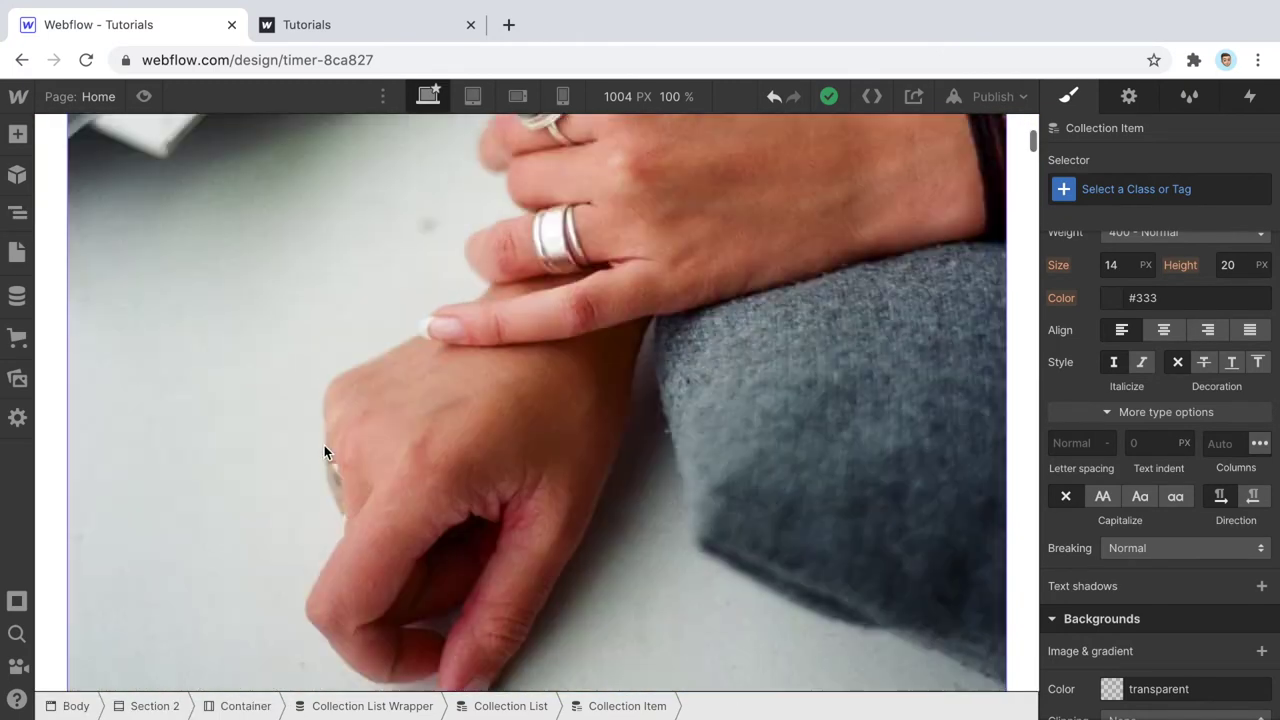
scroll(324, 445, up, 5)
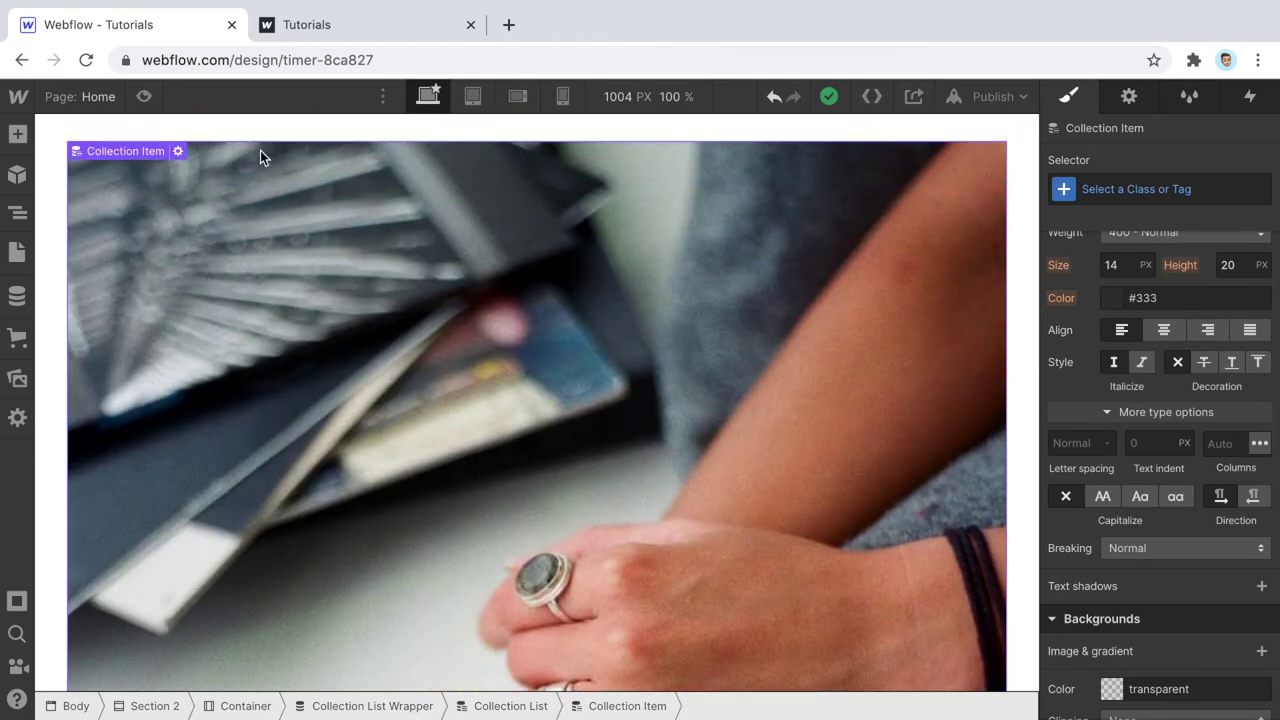
scroll(237, 325, down, 6)
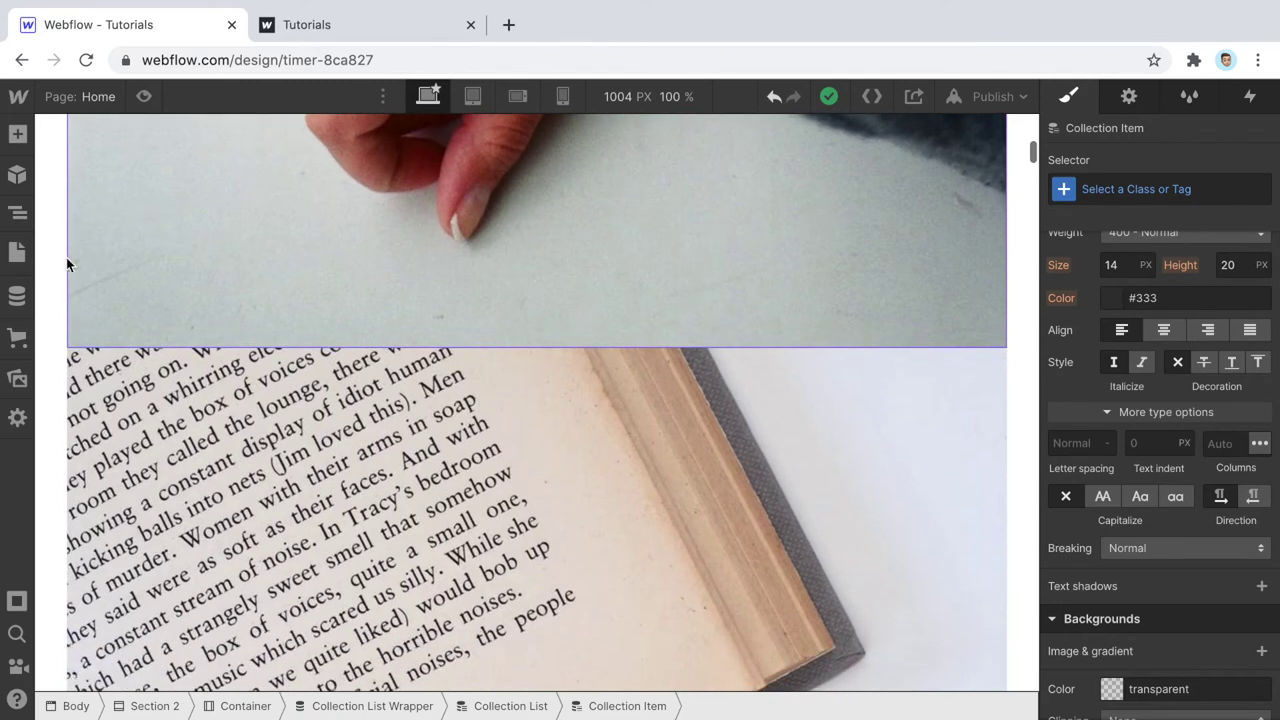
- Reselect the Collection List via the breadcrumbs and bring its Typography settings into view
click(528, 709)
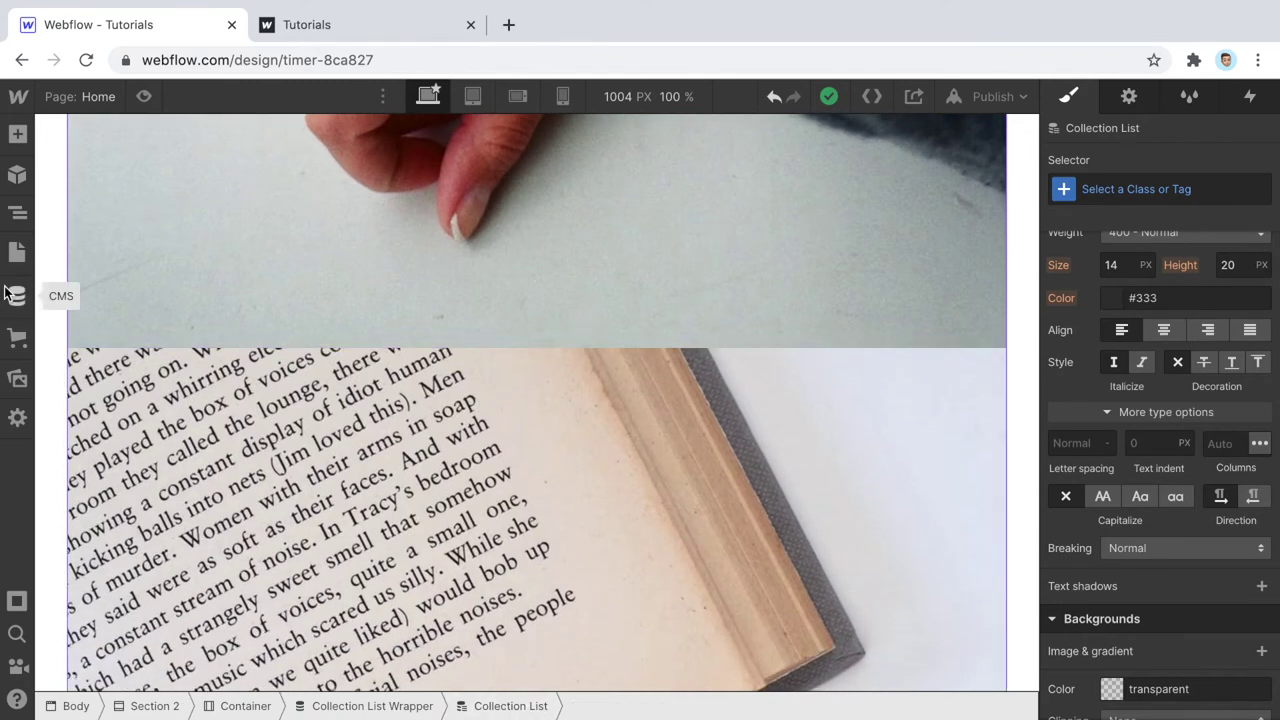
click(420, 707)
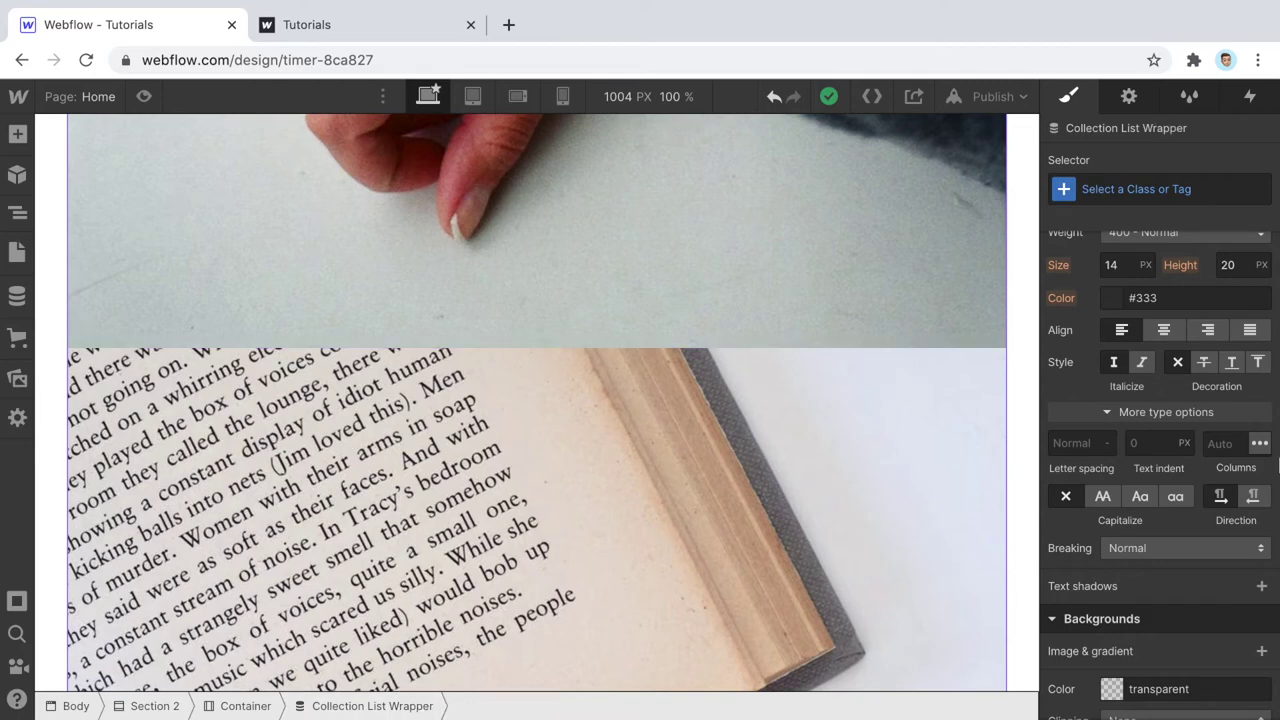
scroll(1034, 416, down, 10)
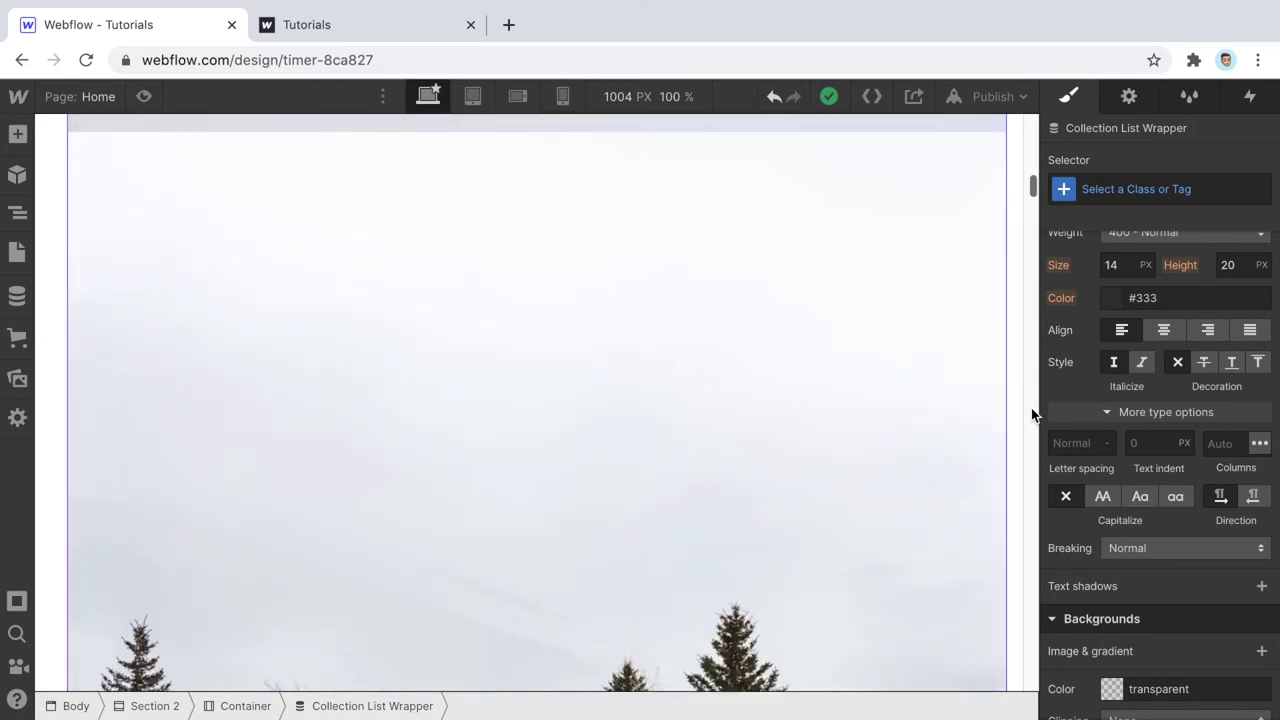
scroll(1034, 414, up, 5)
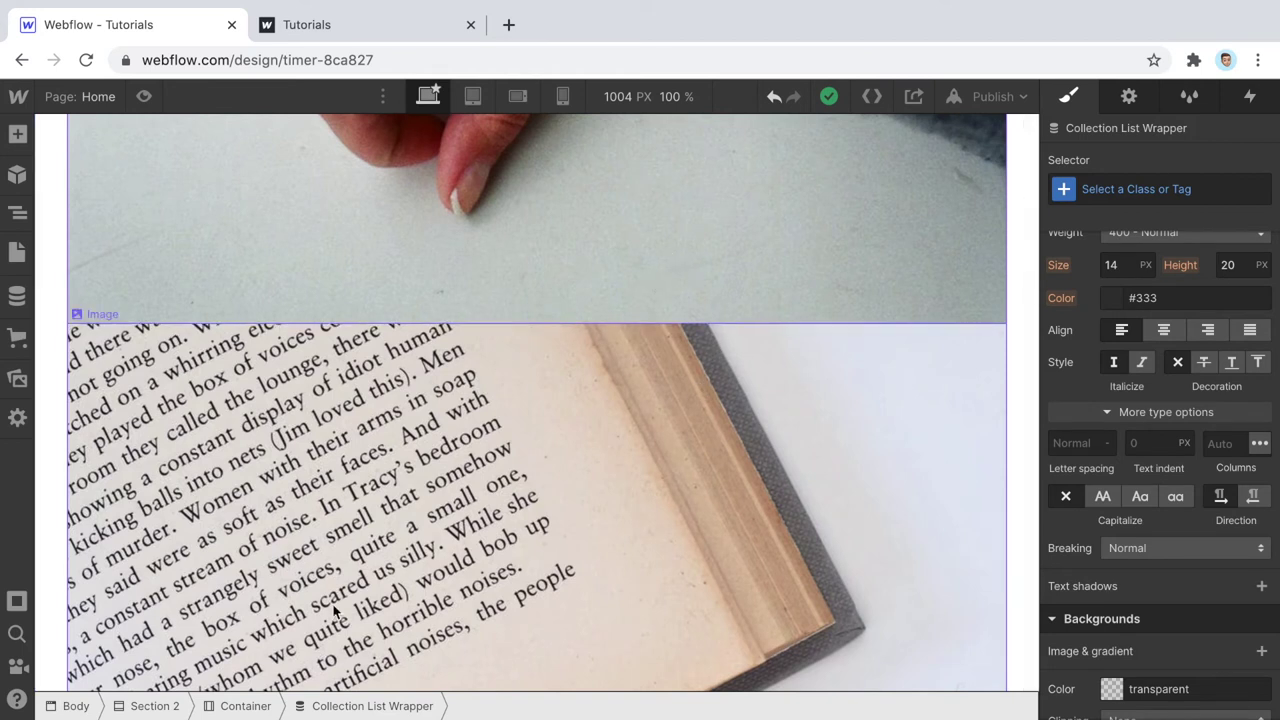
click(452, 272)
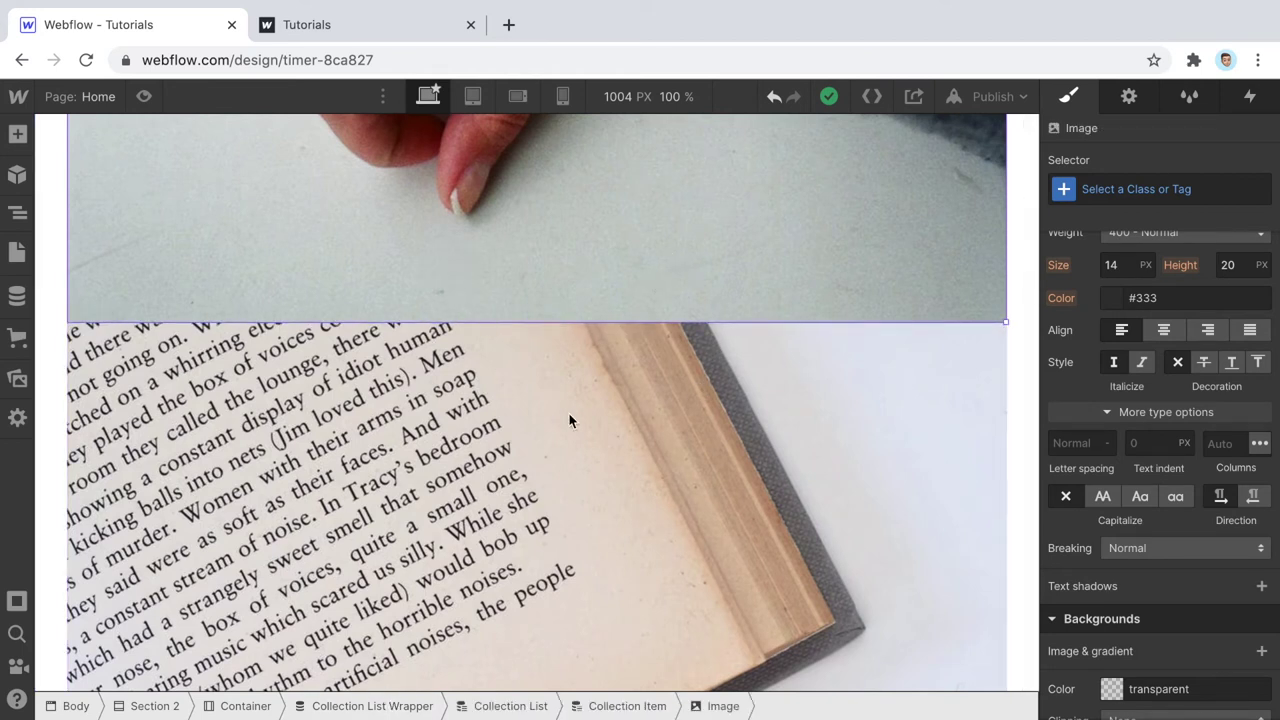
click(510, 706)
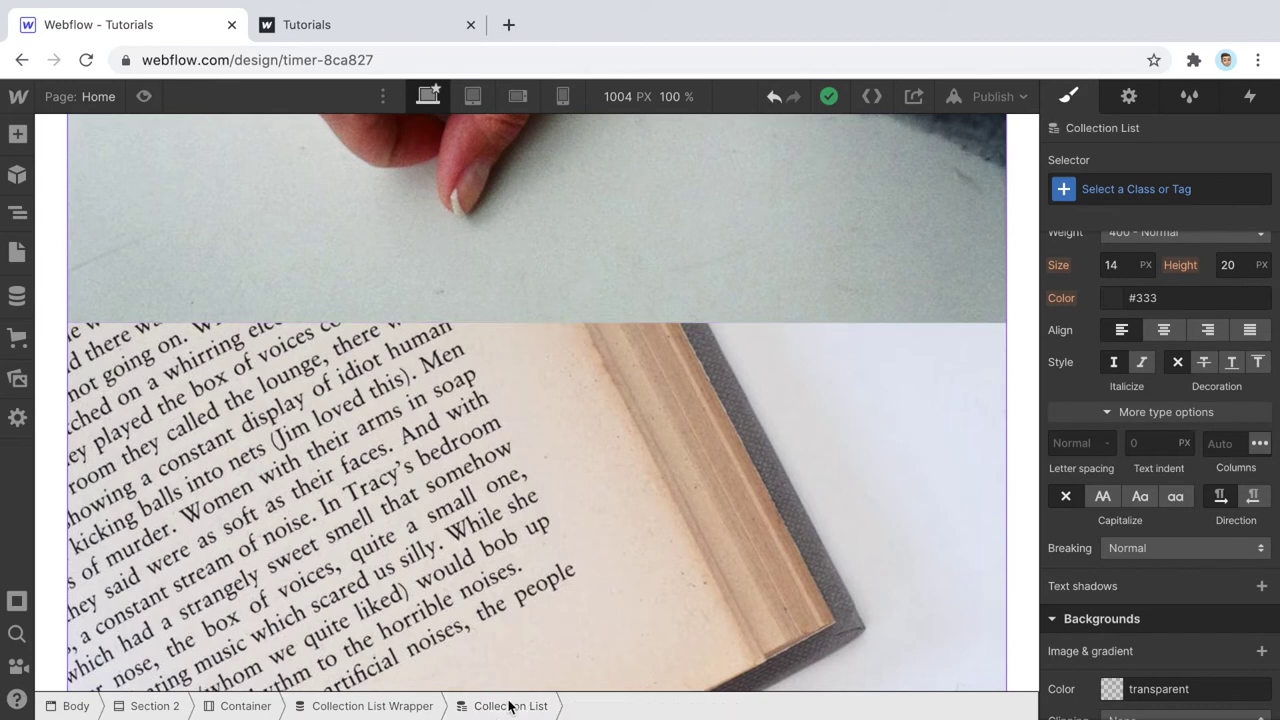
scroll(801, 515, up, 5)
scroll(801, 516, up, 5)
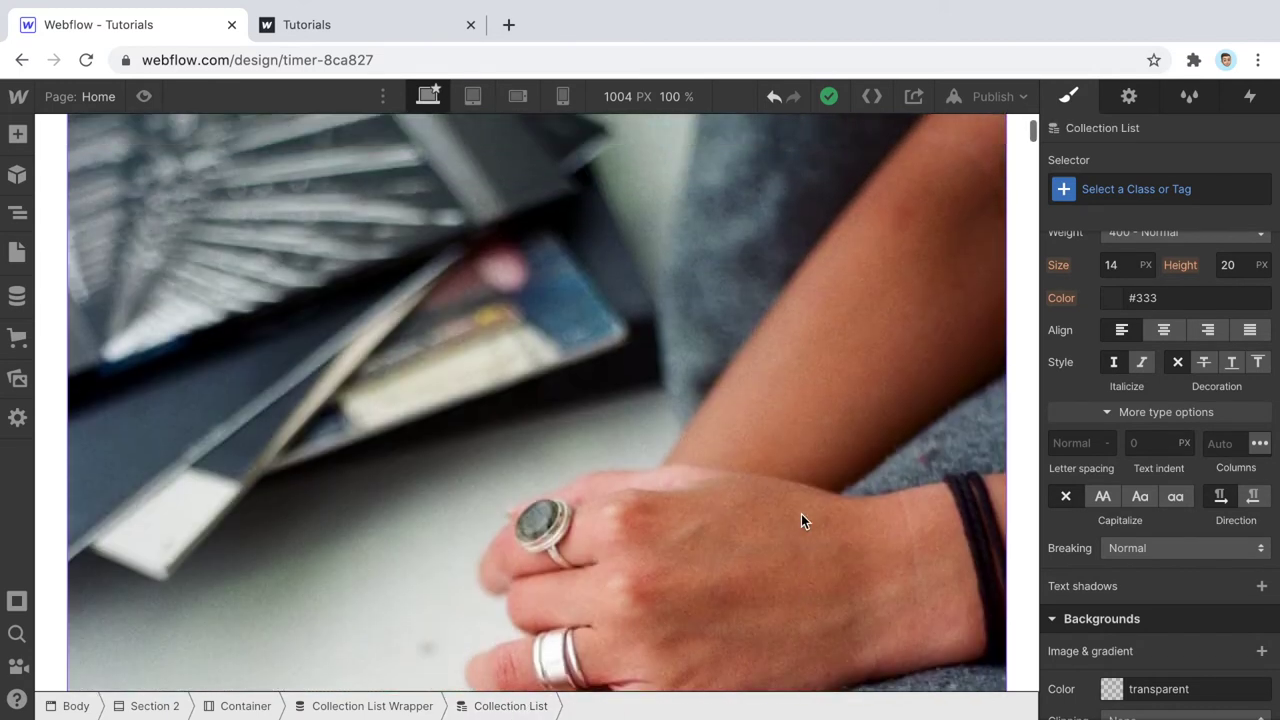
scroll(1154, 457, up, 1)
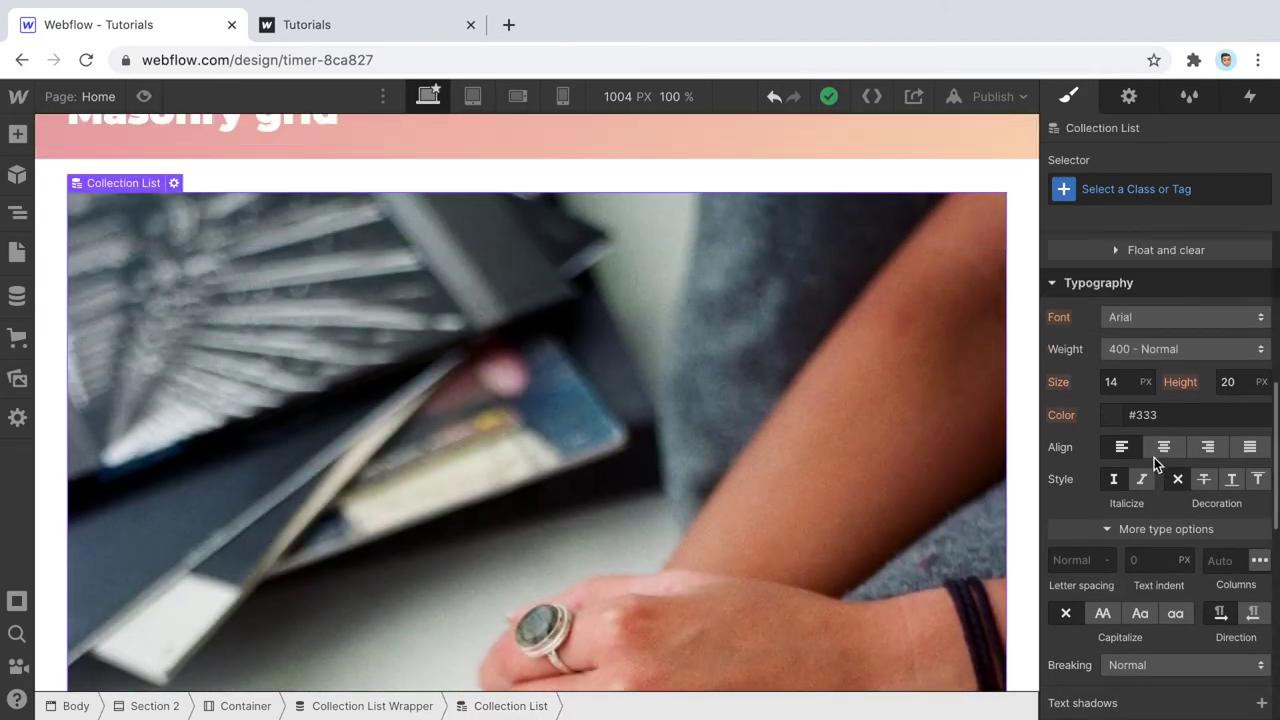
- Set the Collection List's Columns to 3
scroll(1154, 457, down, 2)
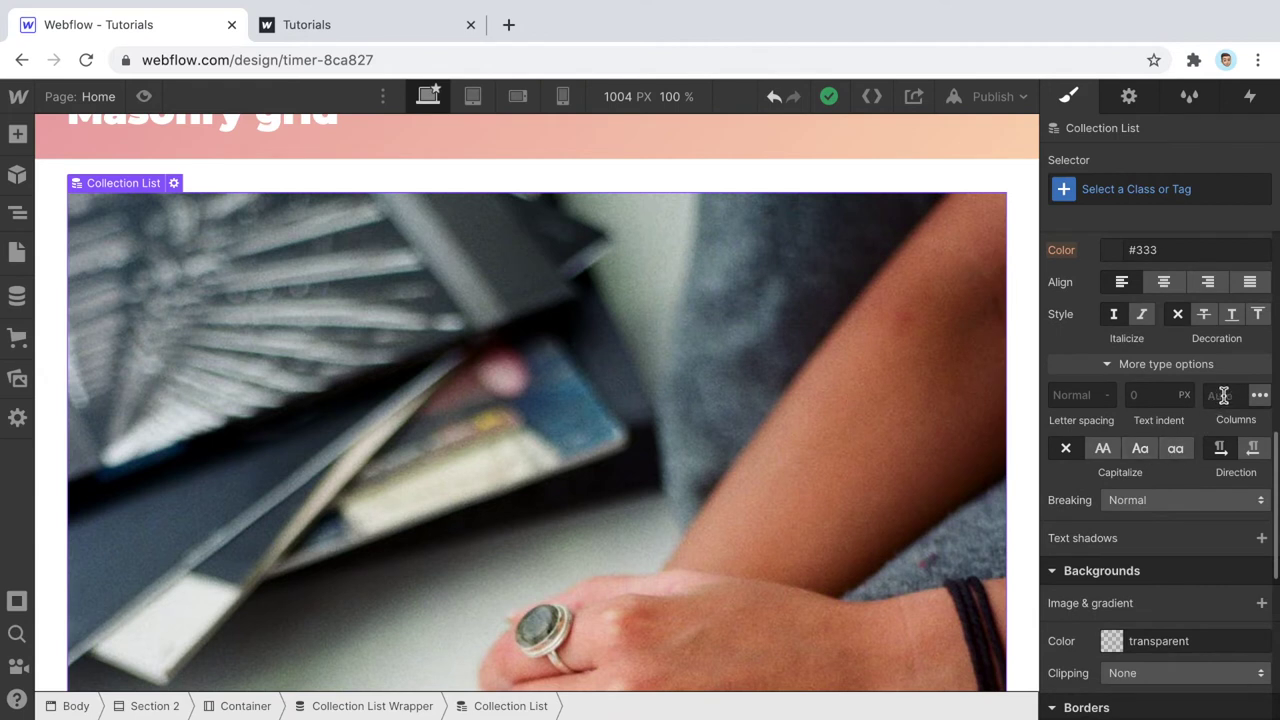
click(1220, 395)
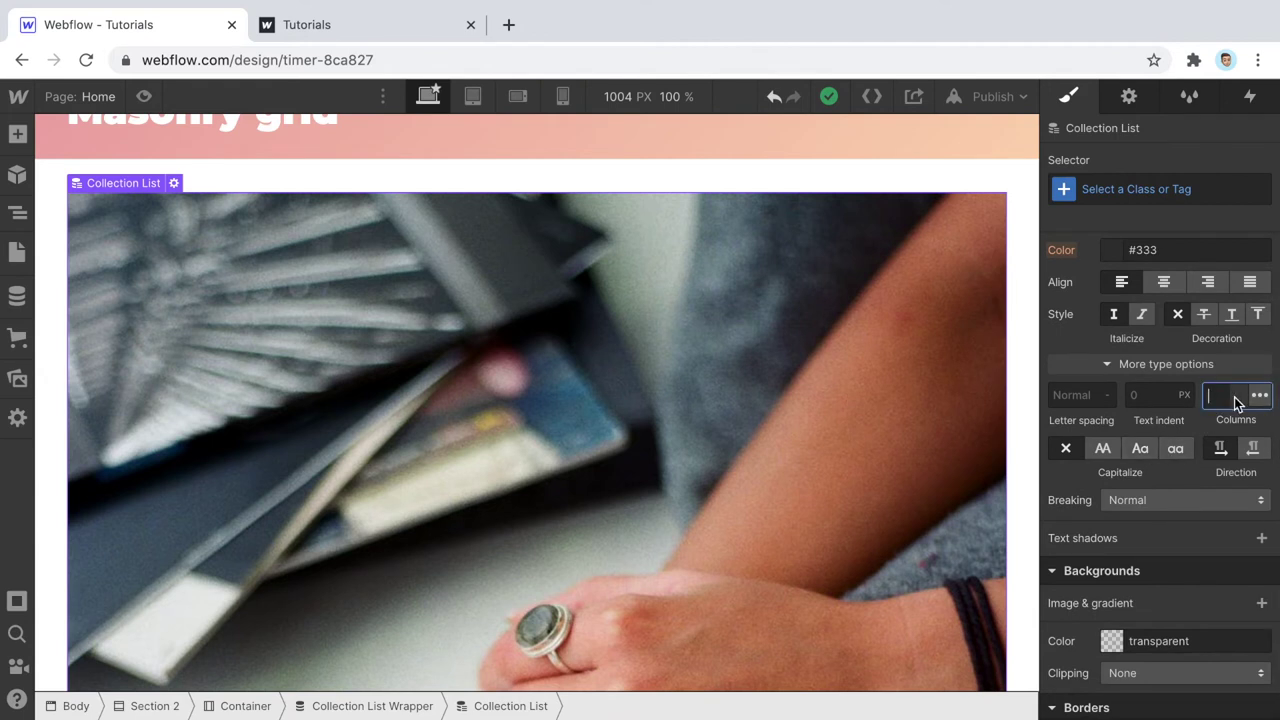
text(3)
key(Return)
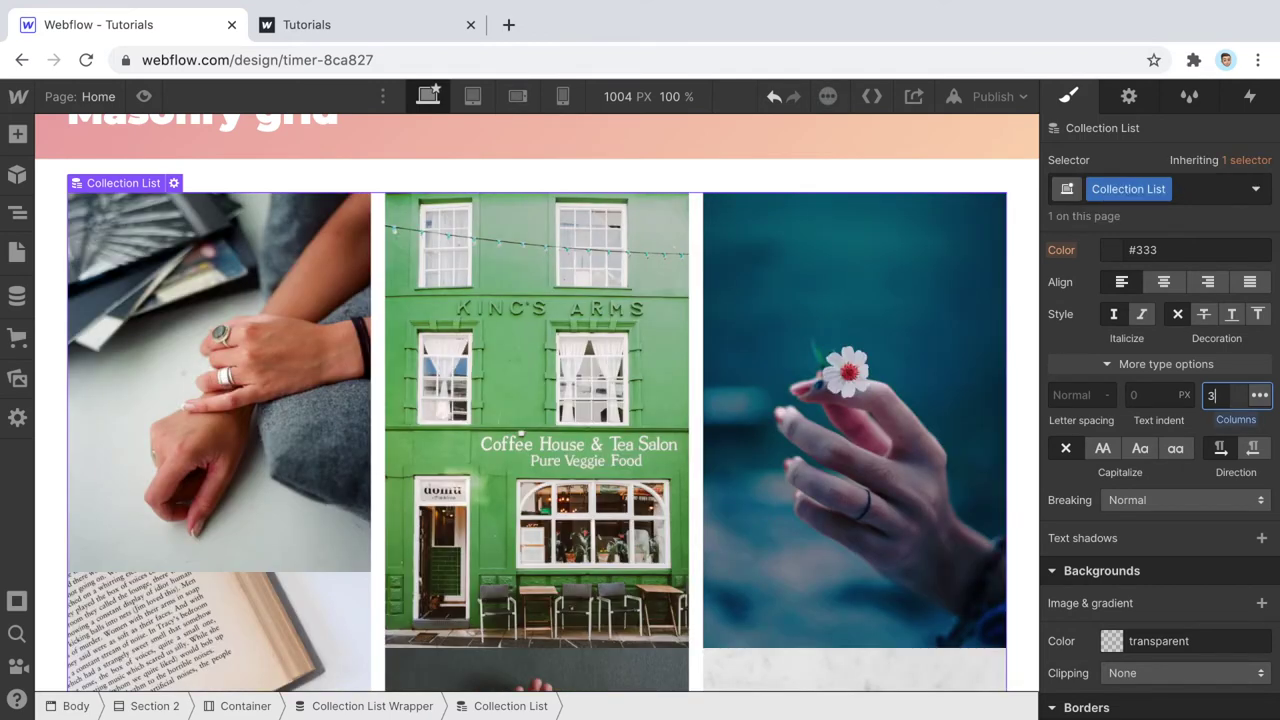
- Scroll the canvas to check the three-column masonry layout of the photos
scroll(731, 373, up, 2)
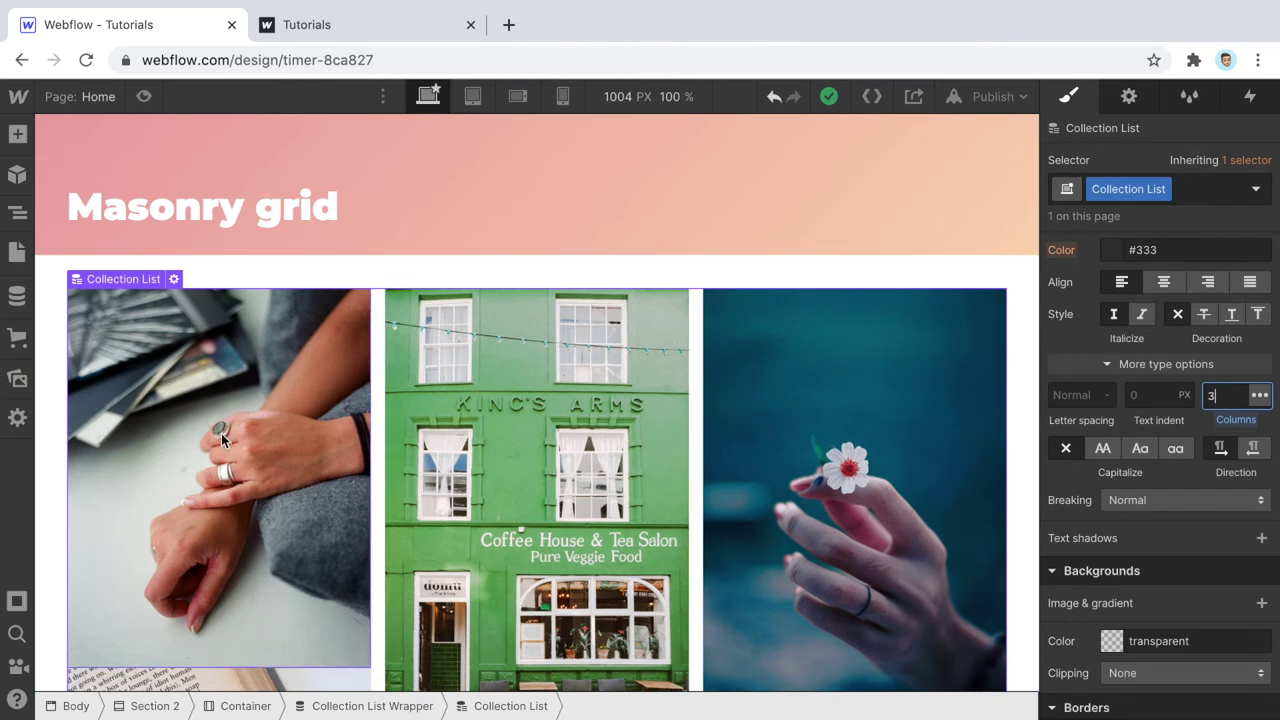
scroll(271, 539, down, 8)
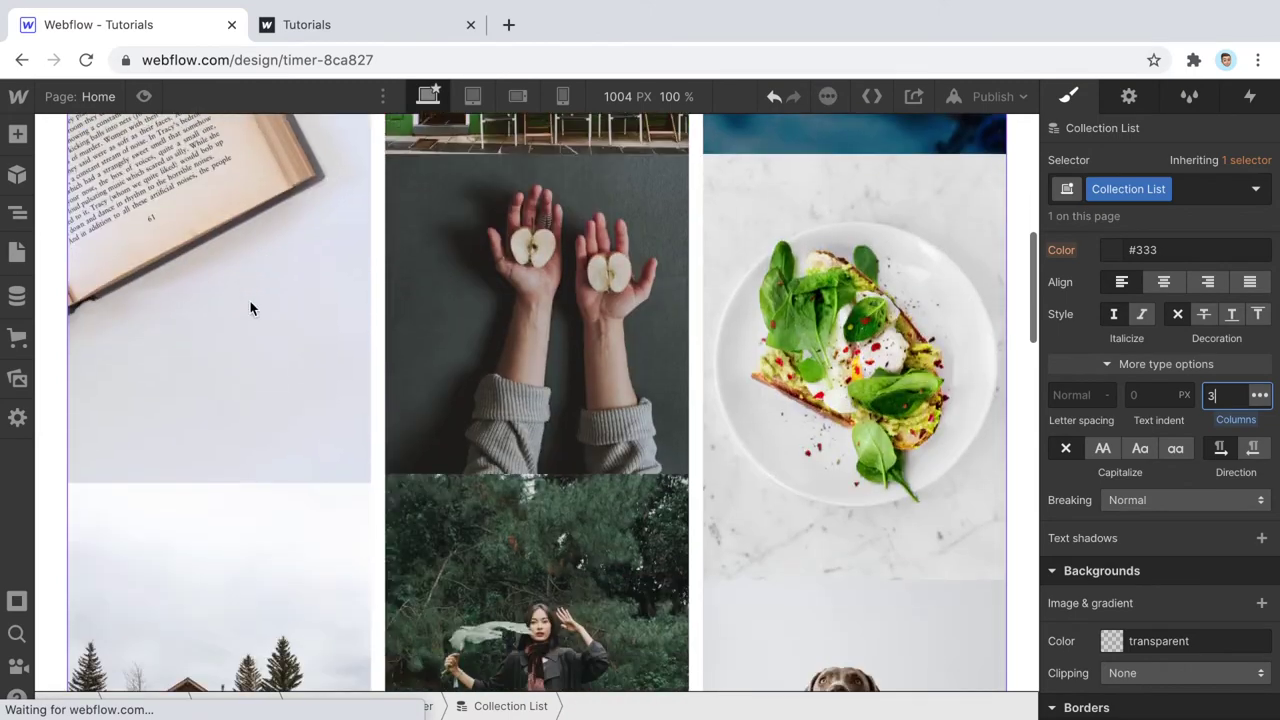
scroll(253, 376, down, 10)
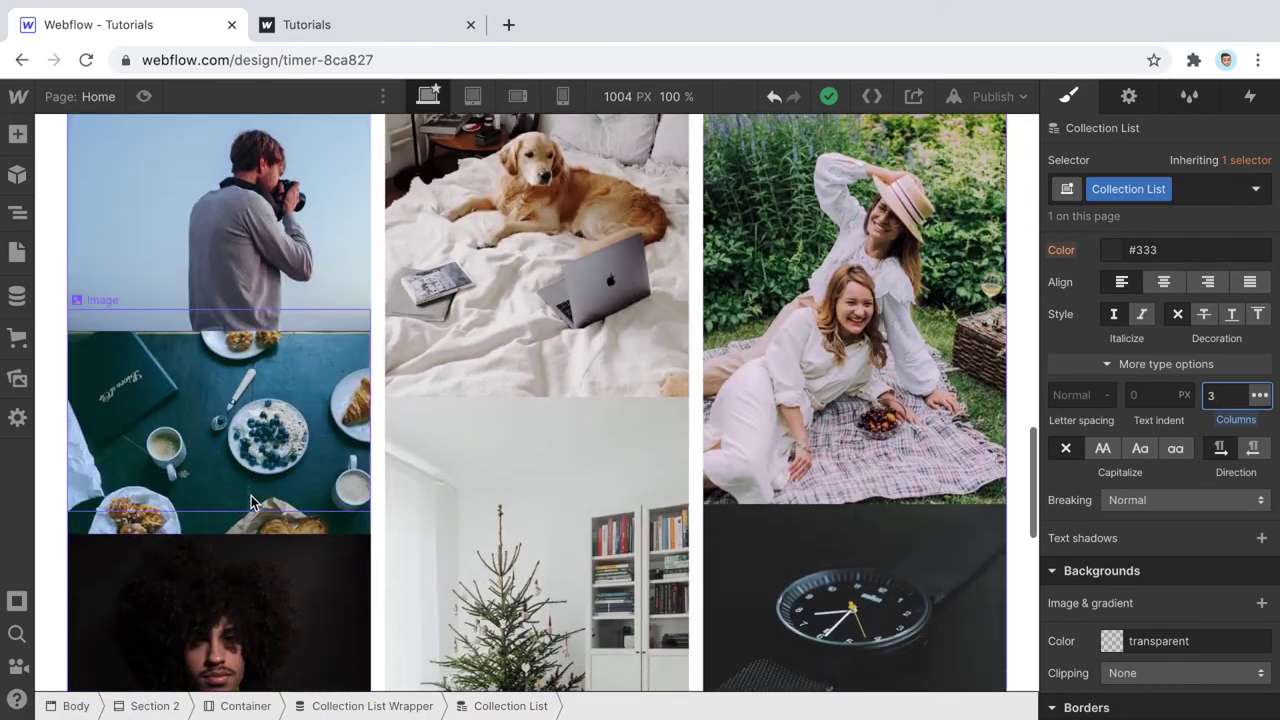
scroll(279, 594, up, 15)
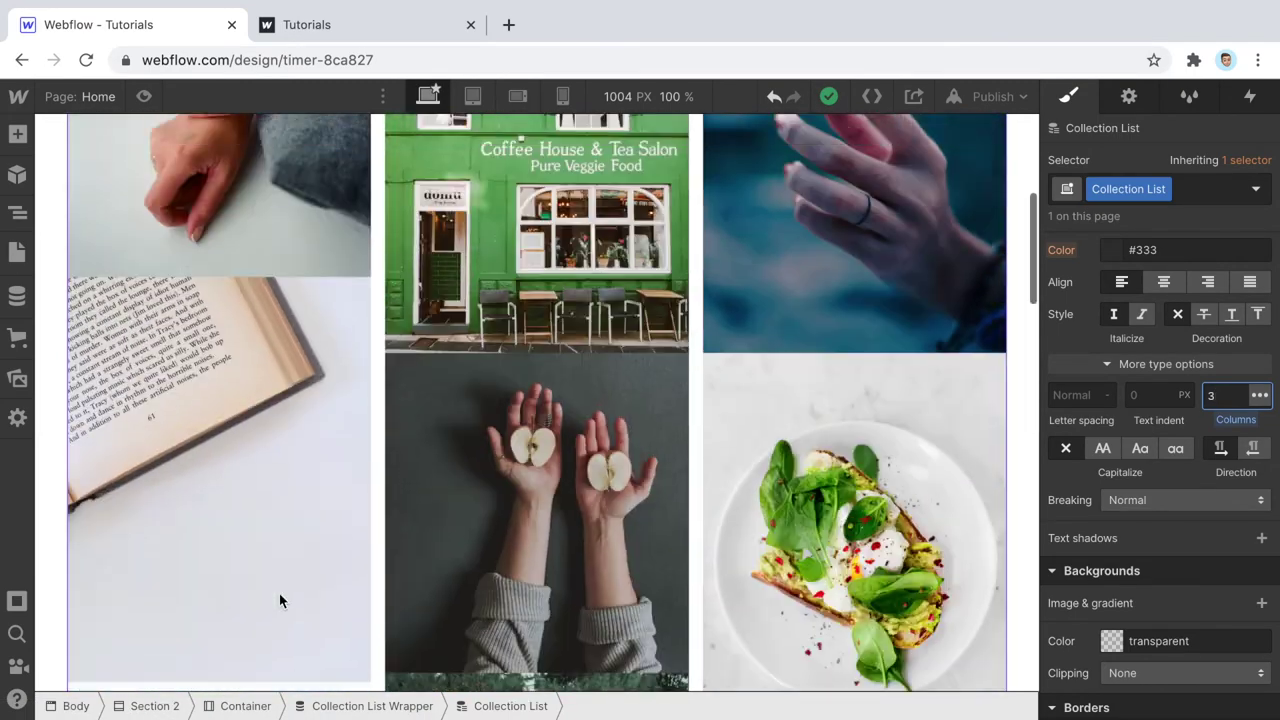
scroll(279, 593, up, 3)
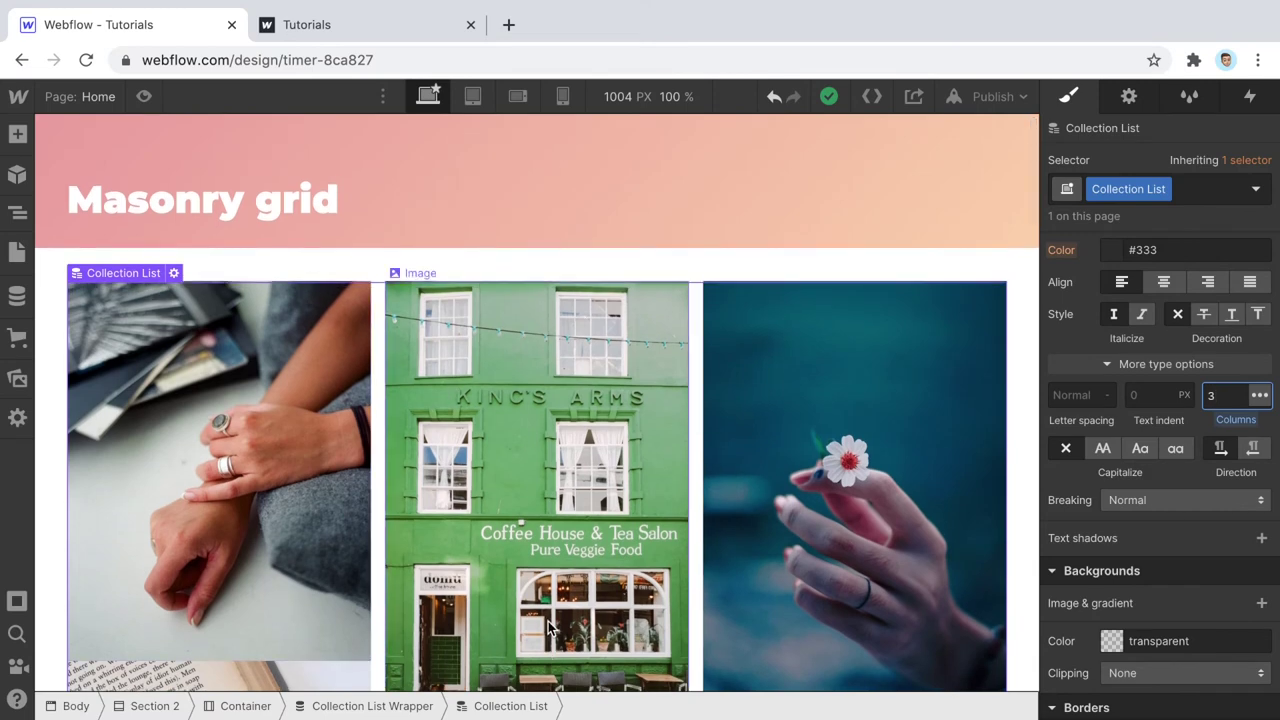
scroll(548, 621, down, 2)
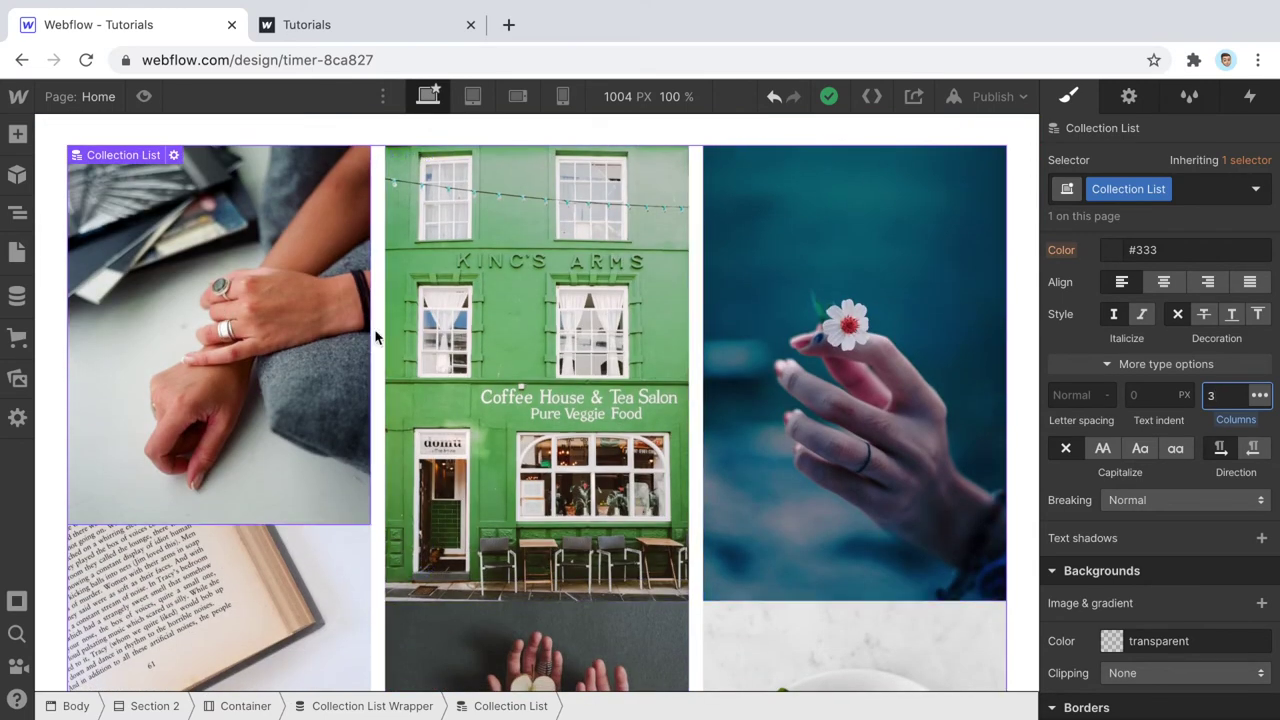
scroll(902, 417, down, 8)
scroll(903, 420, down, 10)
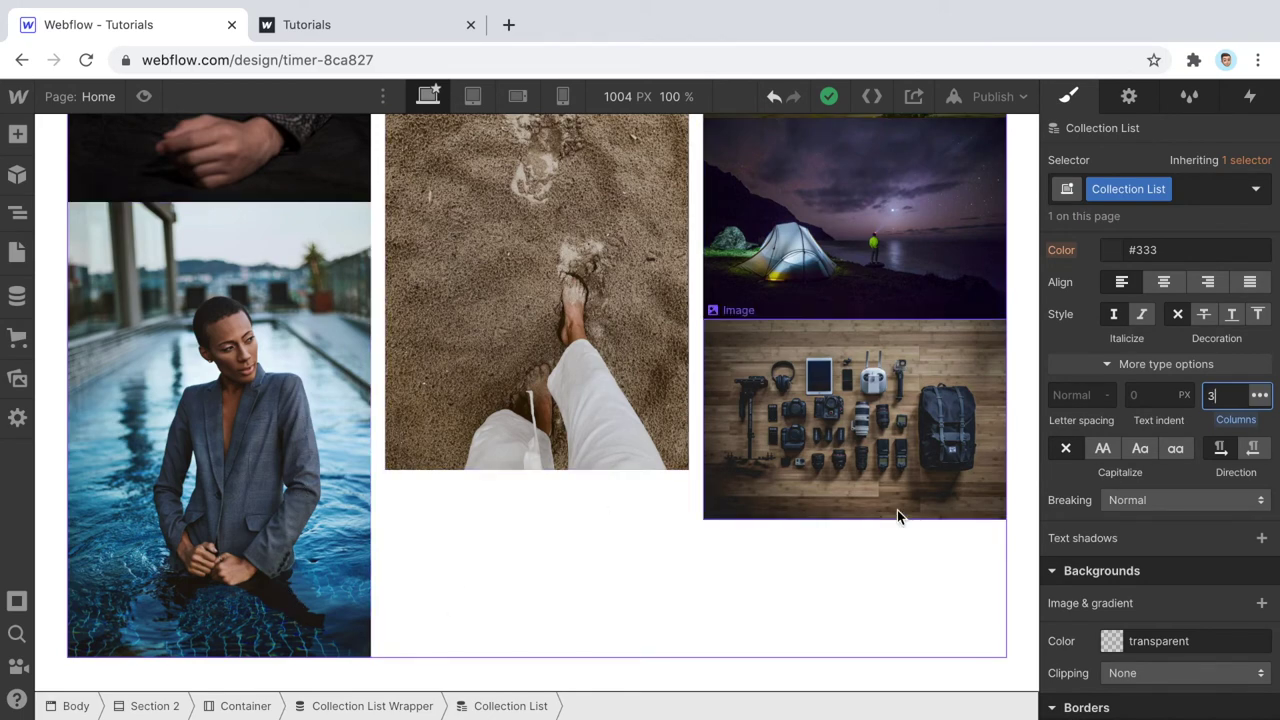
scroll(897, 510, down, 10)
scroll(454, 480, up, 10)
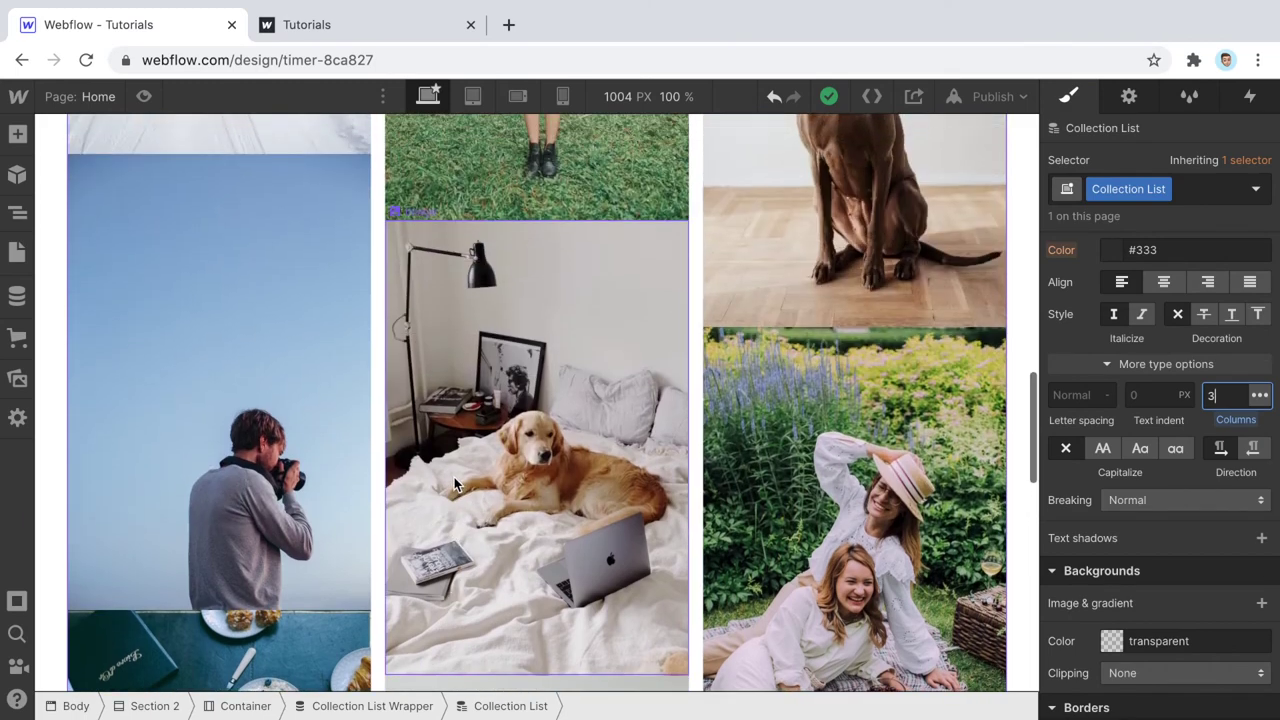
scroll(454, 477, up, 8)
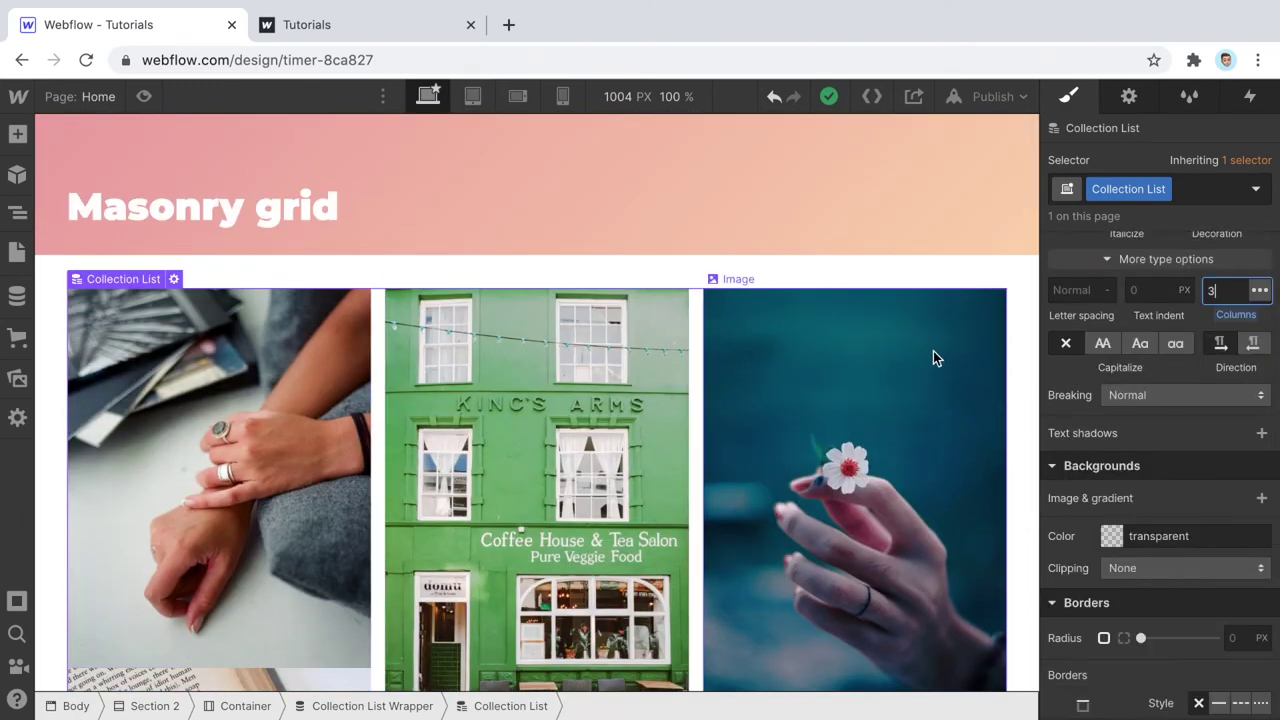
click(782, 370)
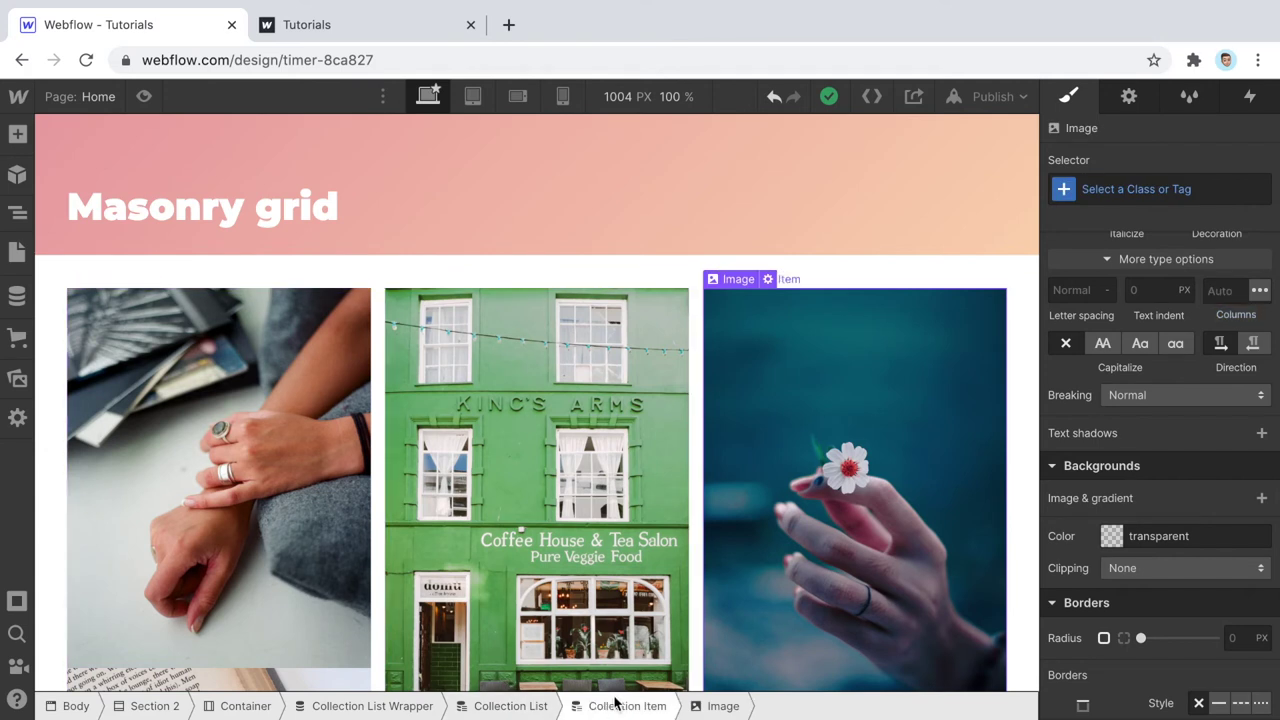
click(507, 706)
scroll(1262, 350, up, 1)
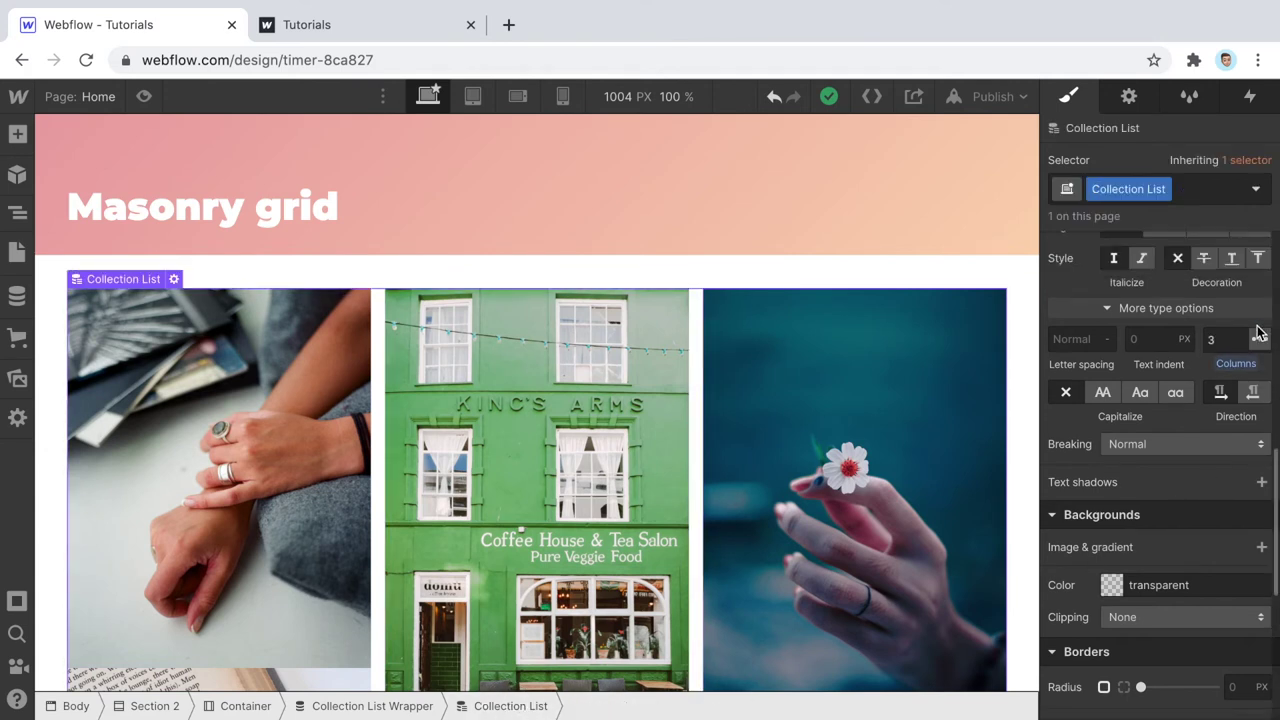
click(1259, 383)
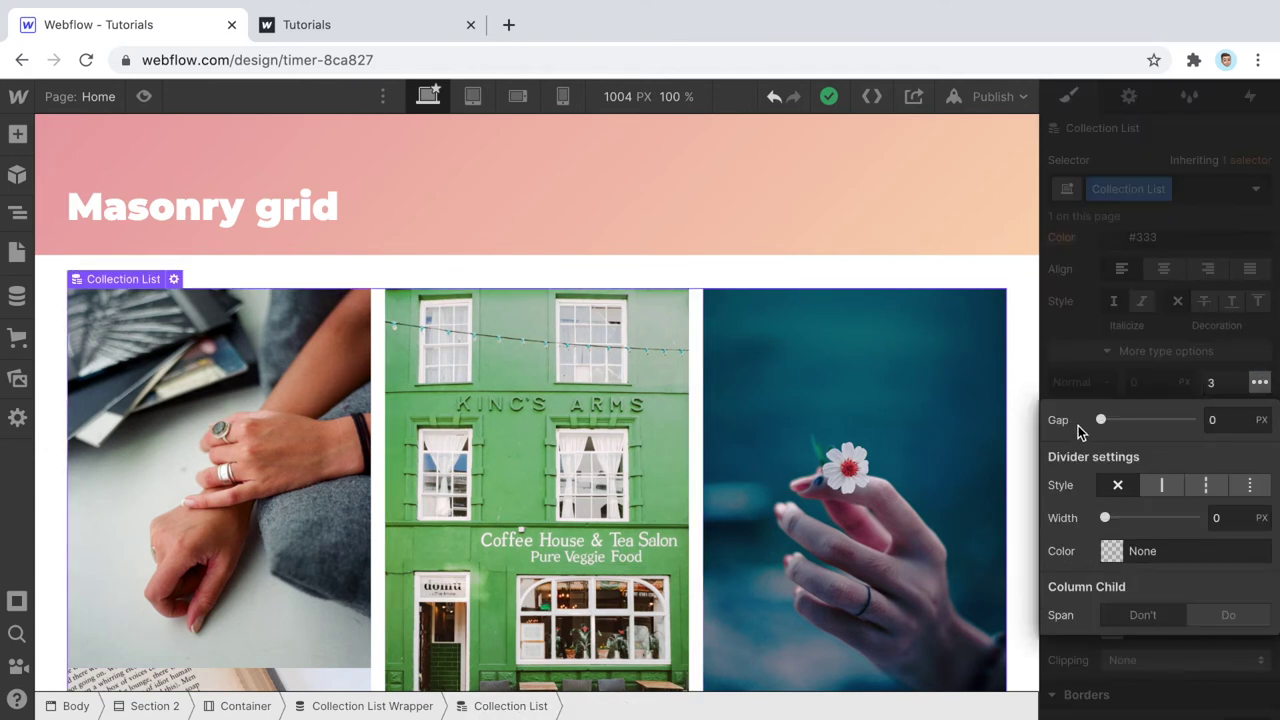
click(1102, 379)
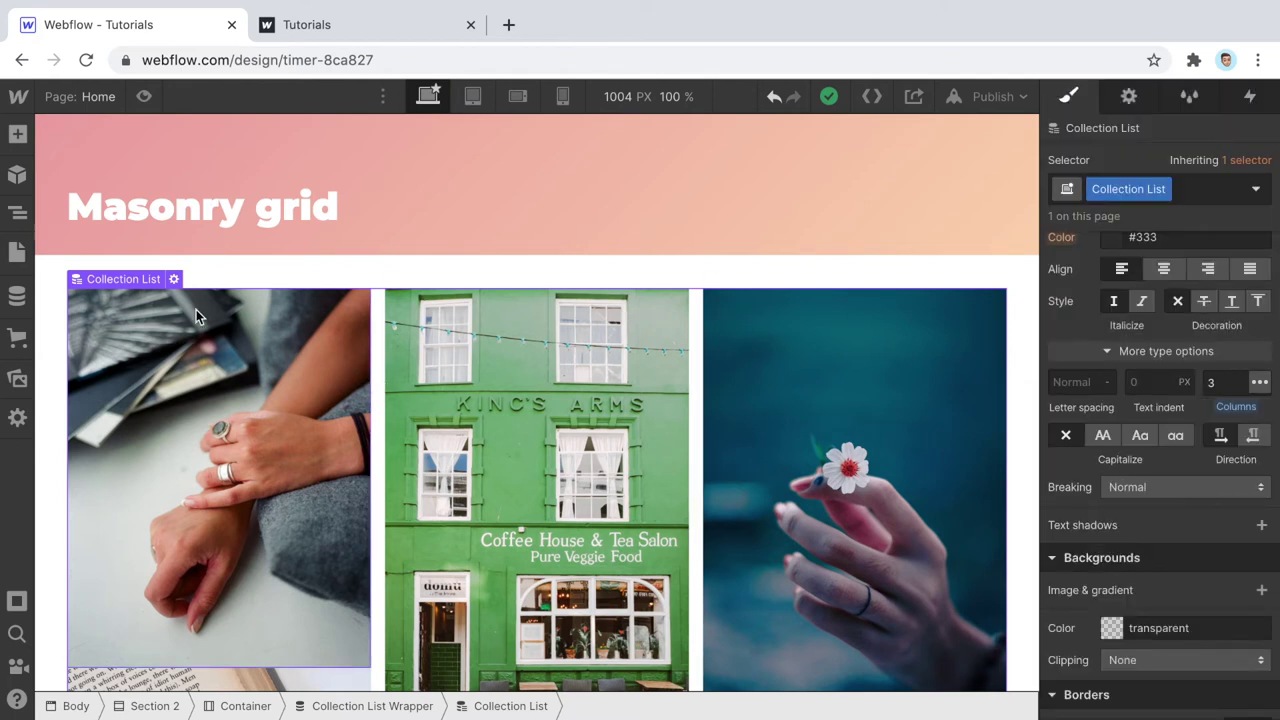
scroll(1165, 280, up, 5)
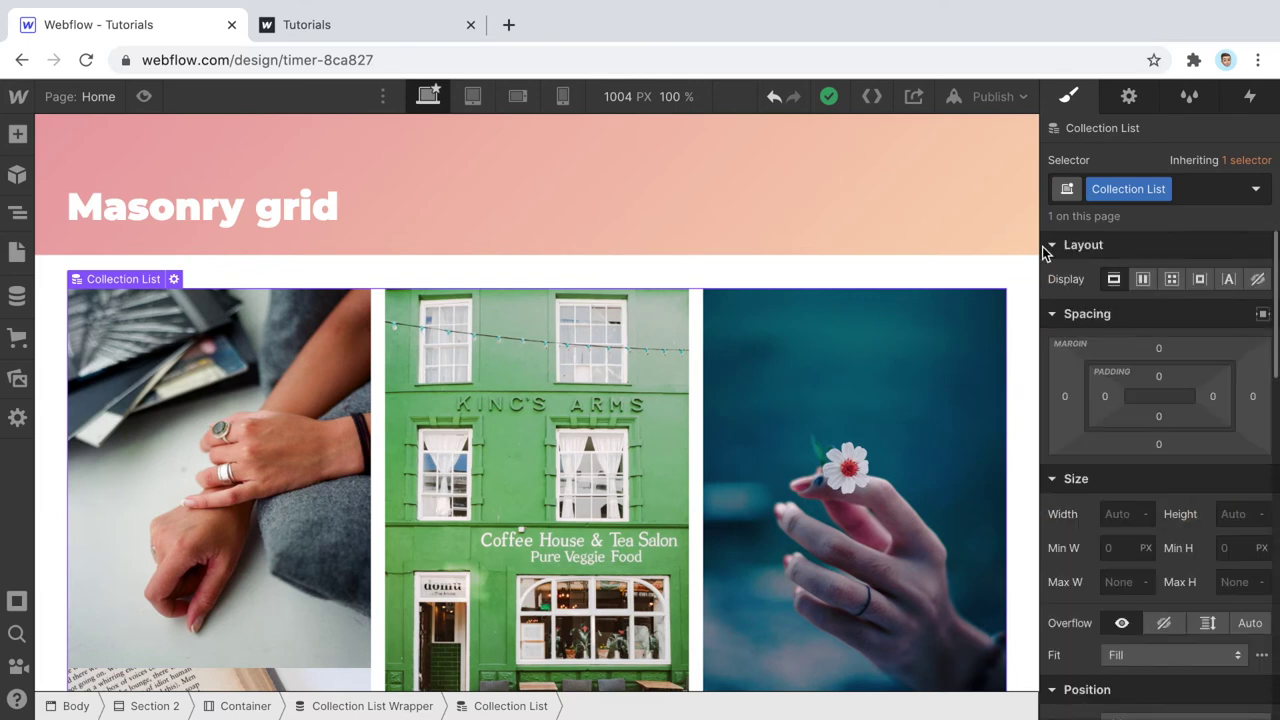
click(301, 448)
key(Up)
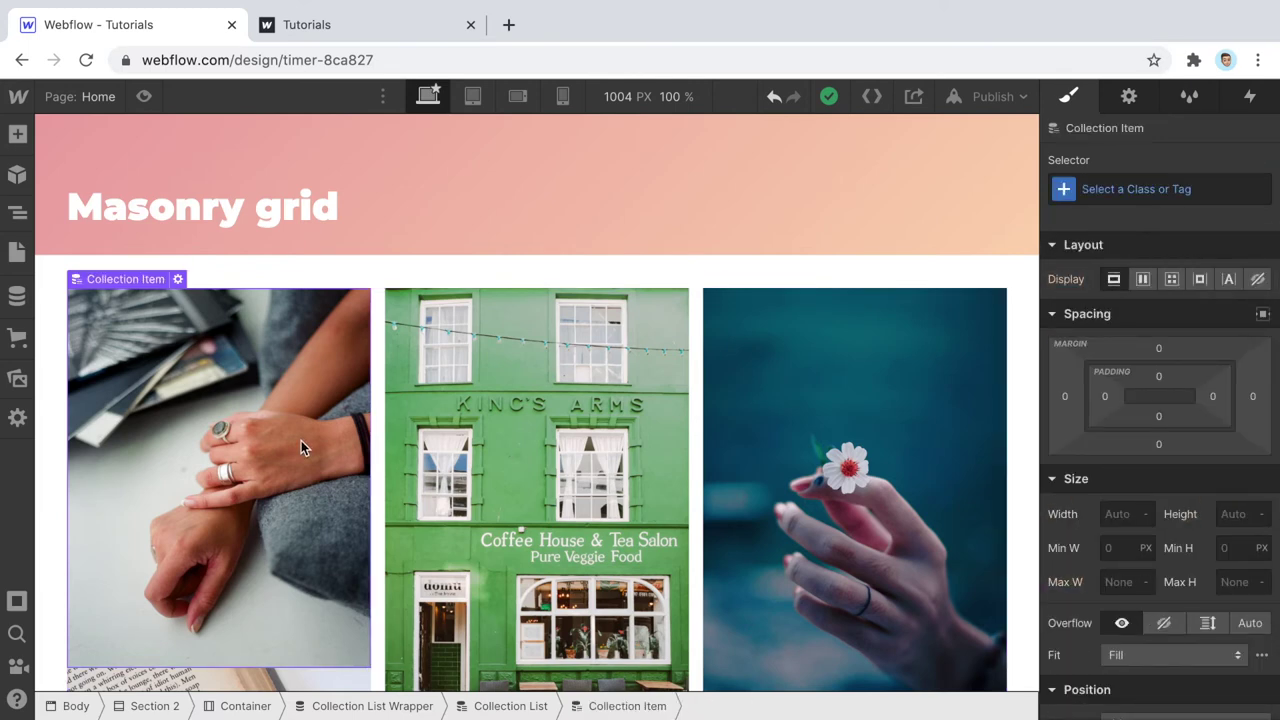
key(Up)
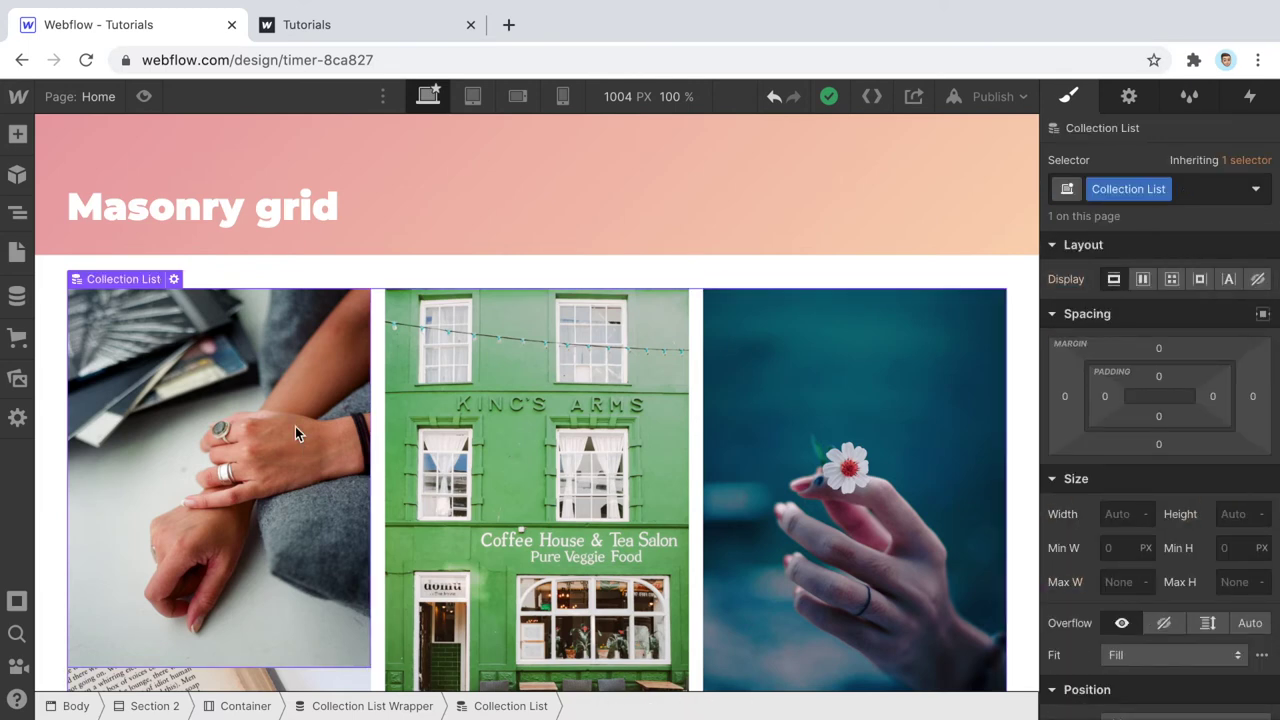
click(328, 398)
key(Up)
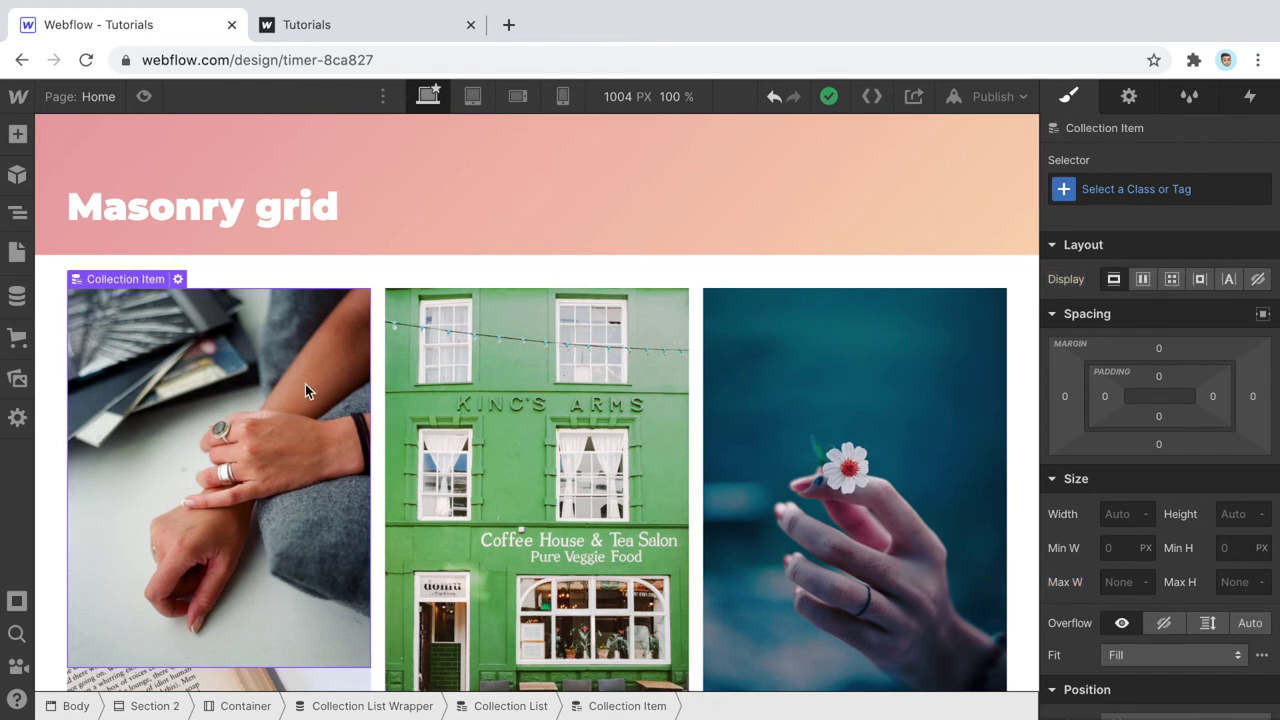
click(394, 365)
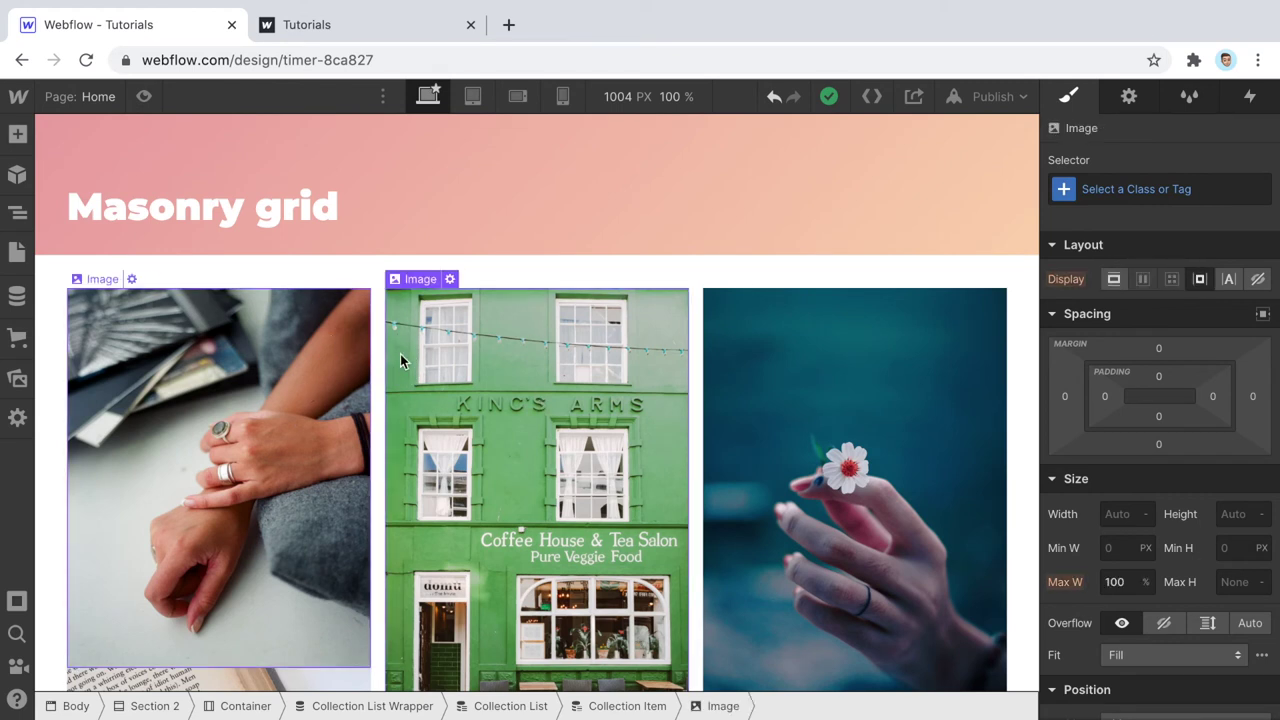
scroll(399, 383, down, 1)
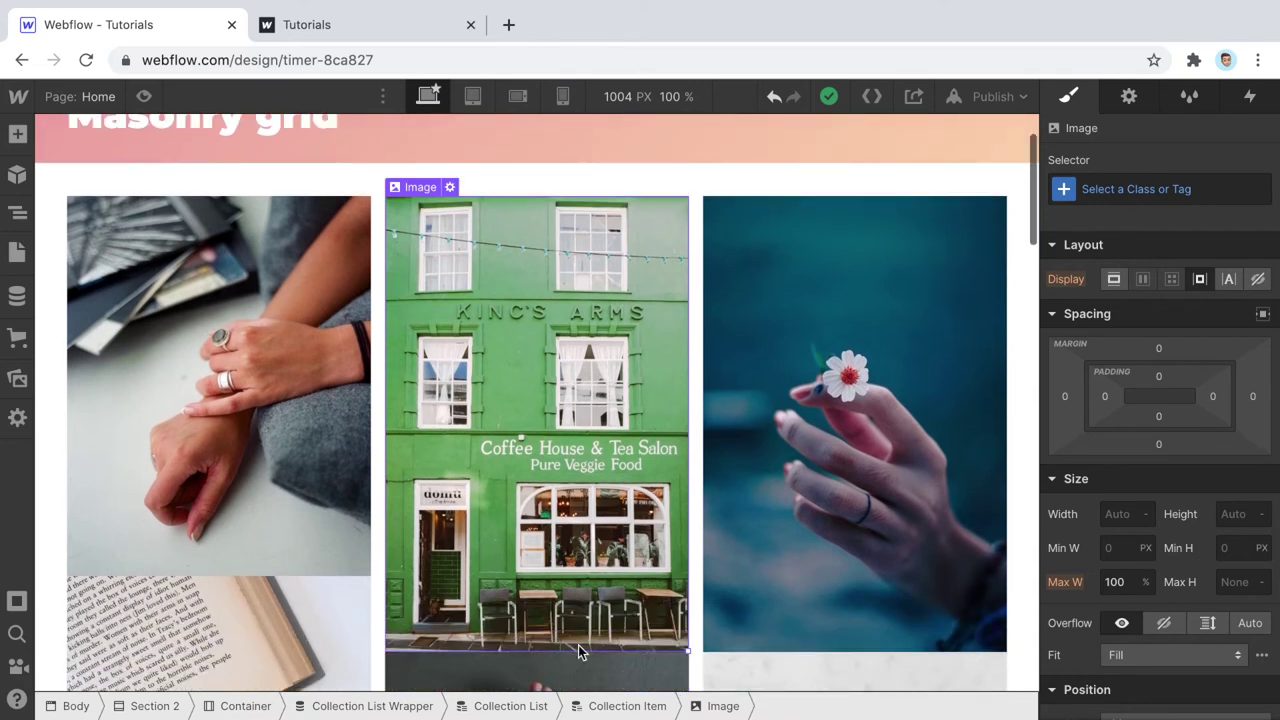
click(206, 460)
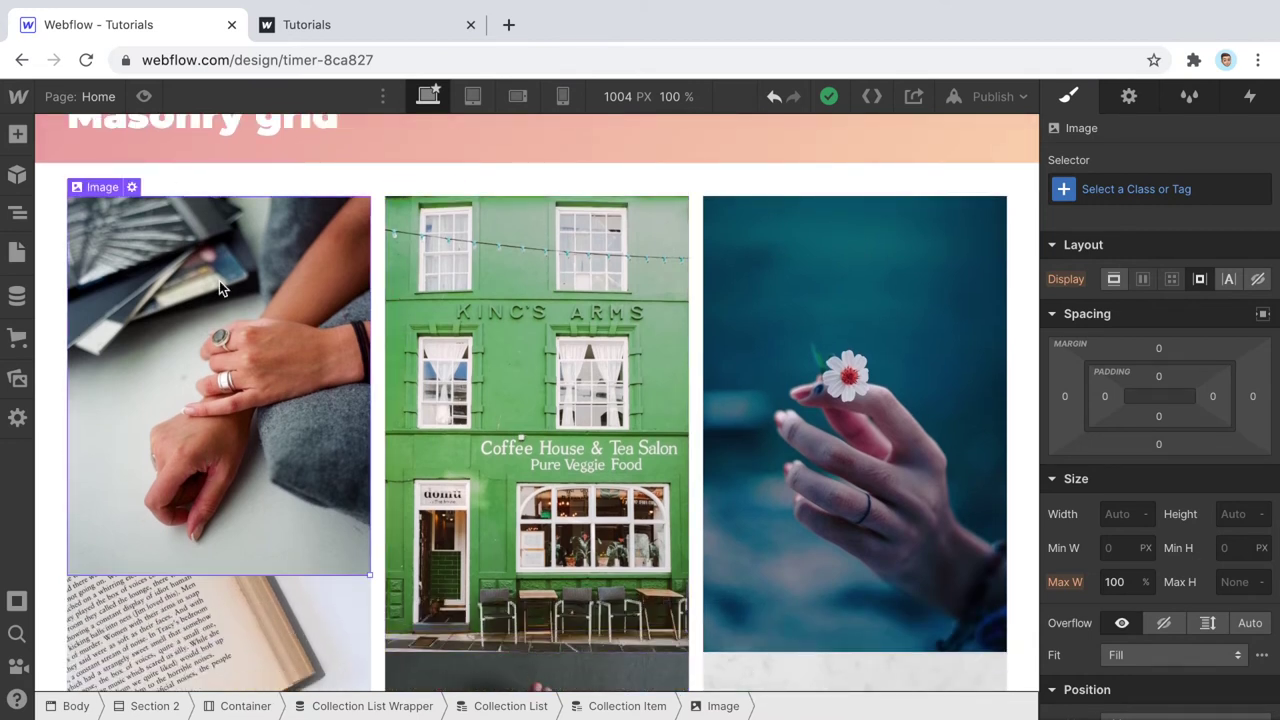
click(632, 707)
- Set the Collection Item's bottom margin to 15 px
click(1158, 445)
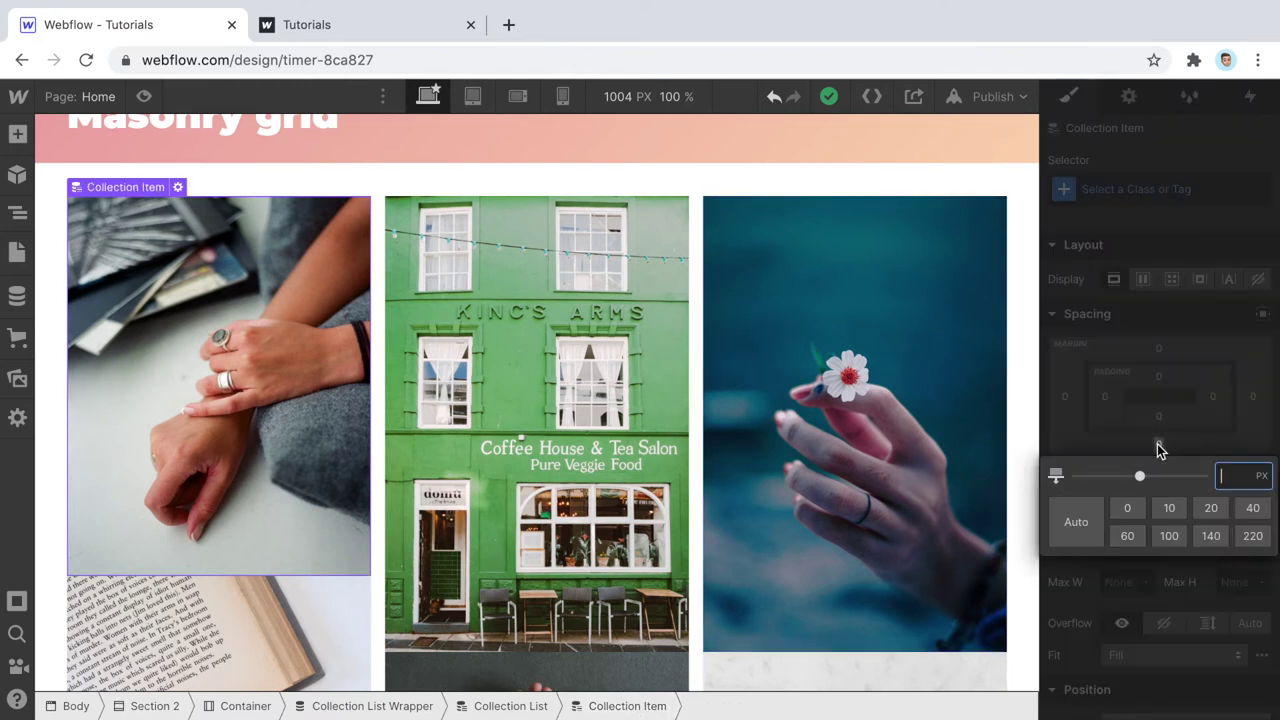
text(15)
key(Return)
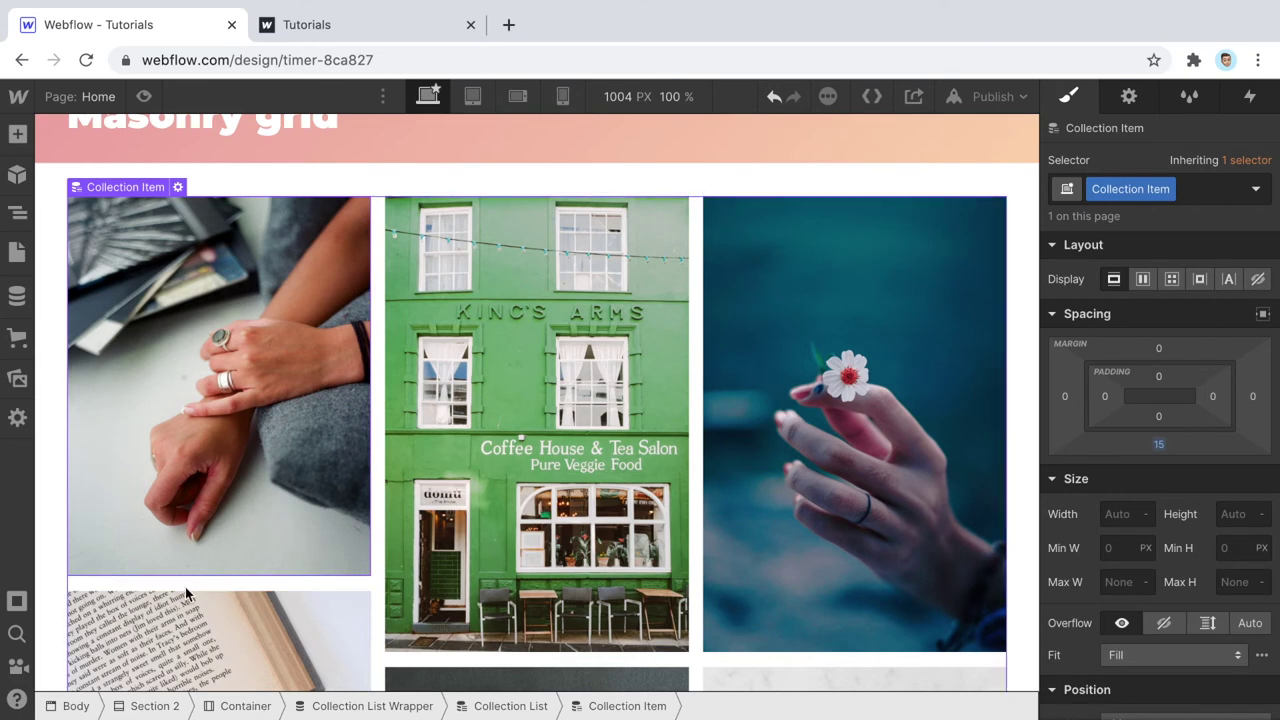
scroll(453, 462, down, 2)
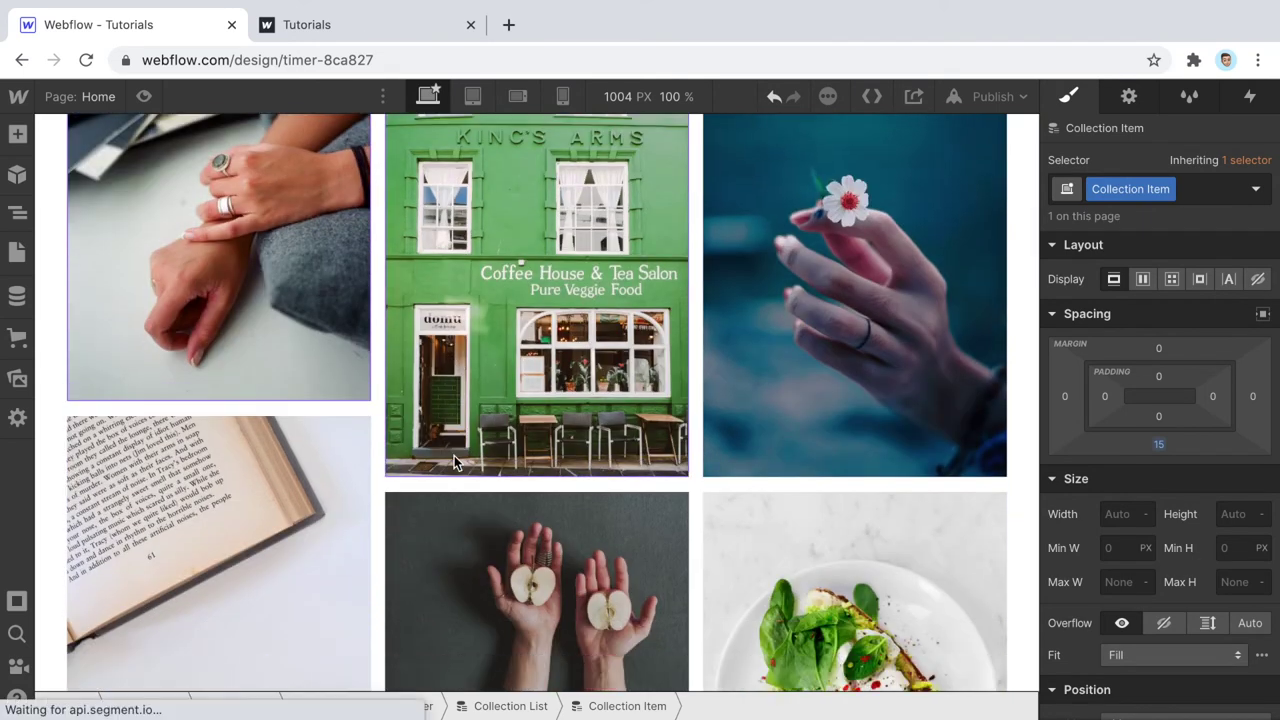
scroll(454, 462, up, 1)
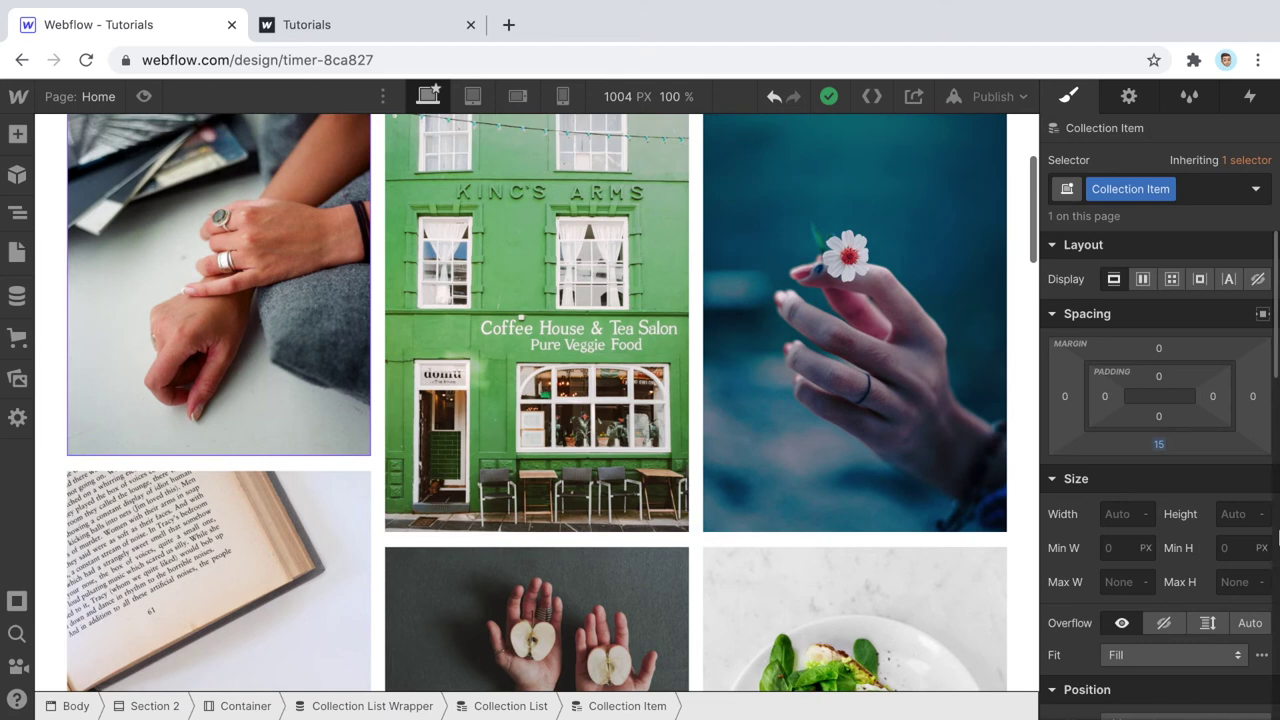
- Try a 30 px bottom margin, then set it back to 15 px
click(1158, 444)
text(30)
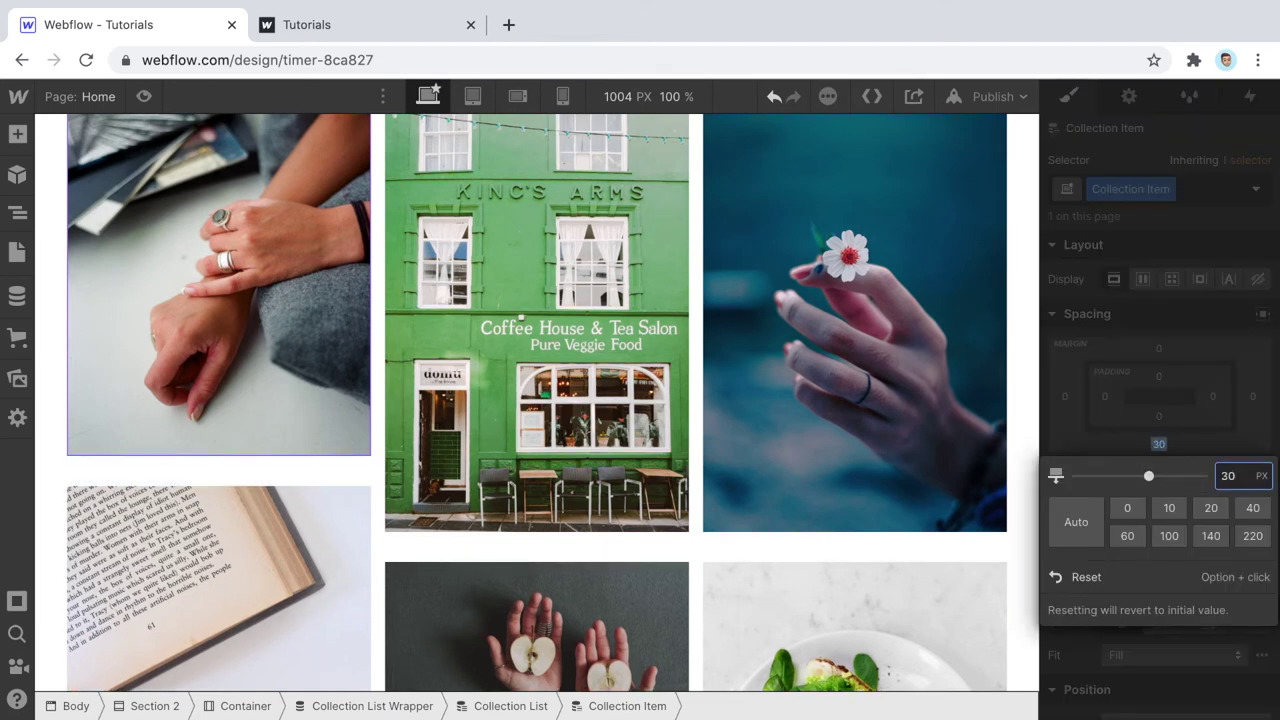
scroll(671, 382, up, 2)
scroll(832, 381, down, 2)
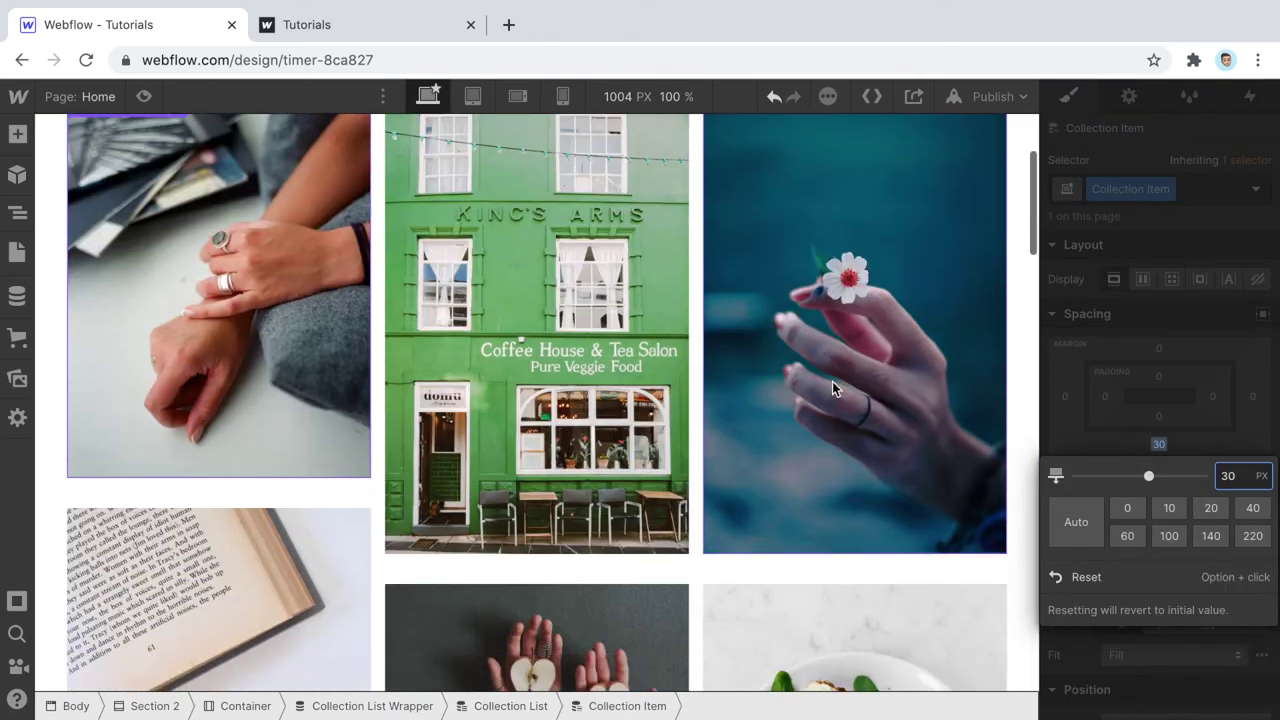
click(1236, 474)
double_click(1236, 474)
text(15)
key(Return)
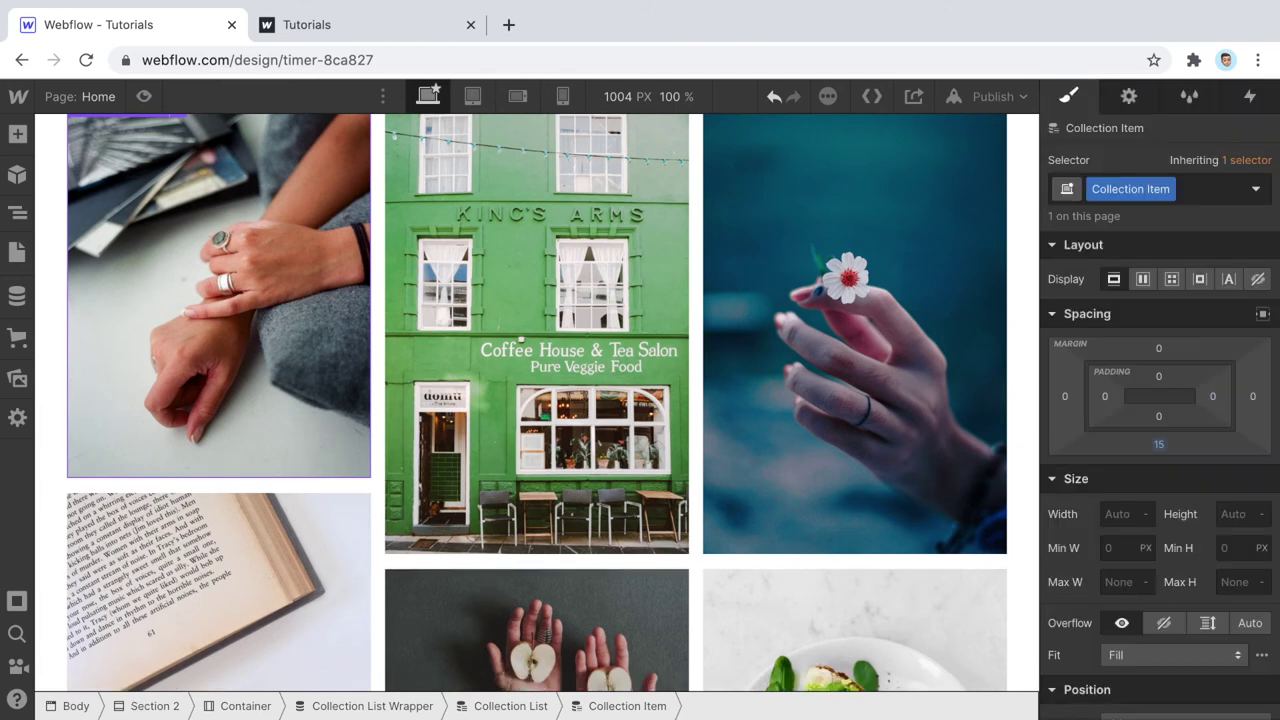
scroll(693, 346, up, 2)
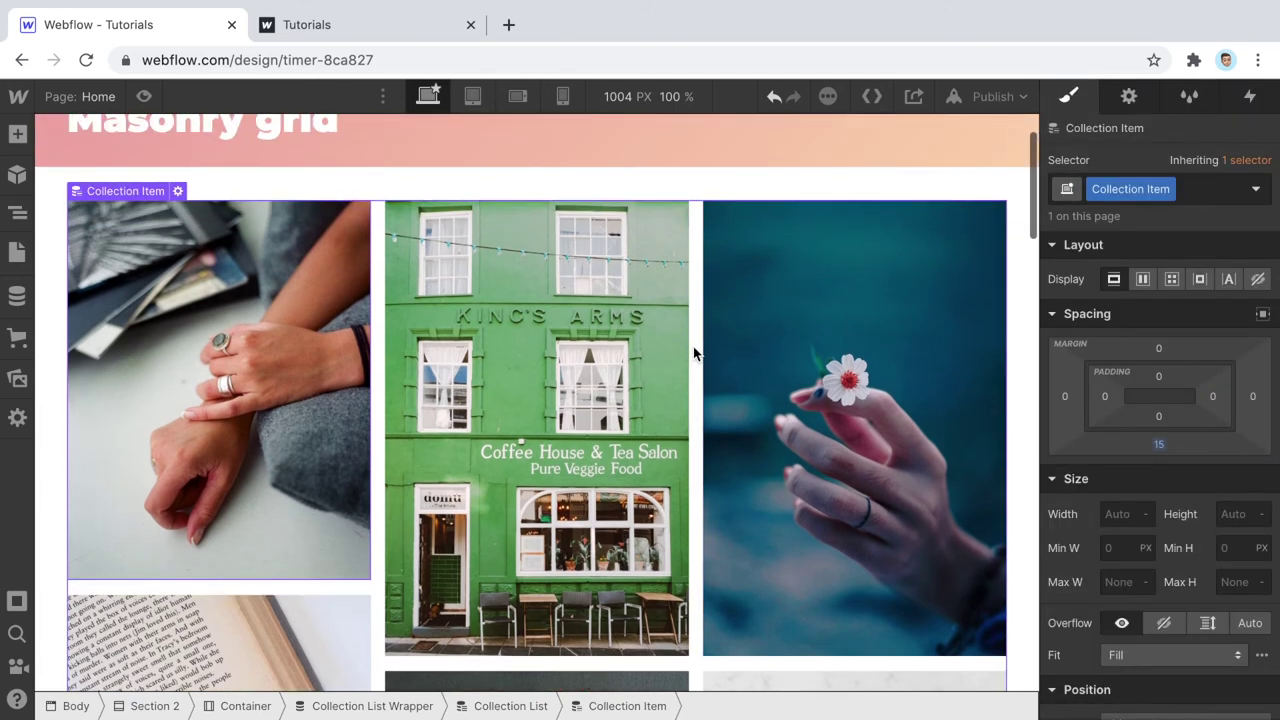
- Preview the page and scroll through the masonry grid
click(138, 98)
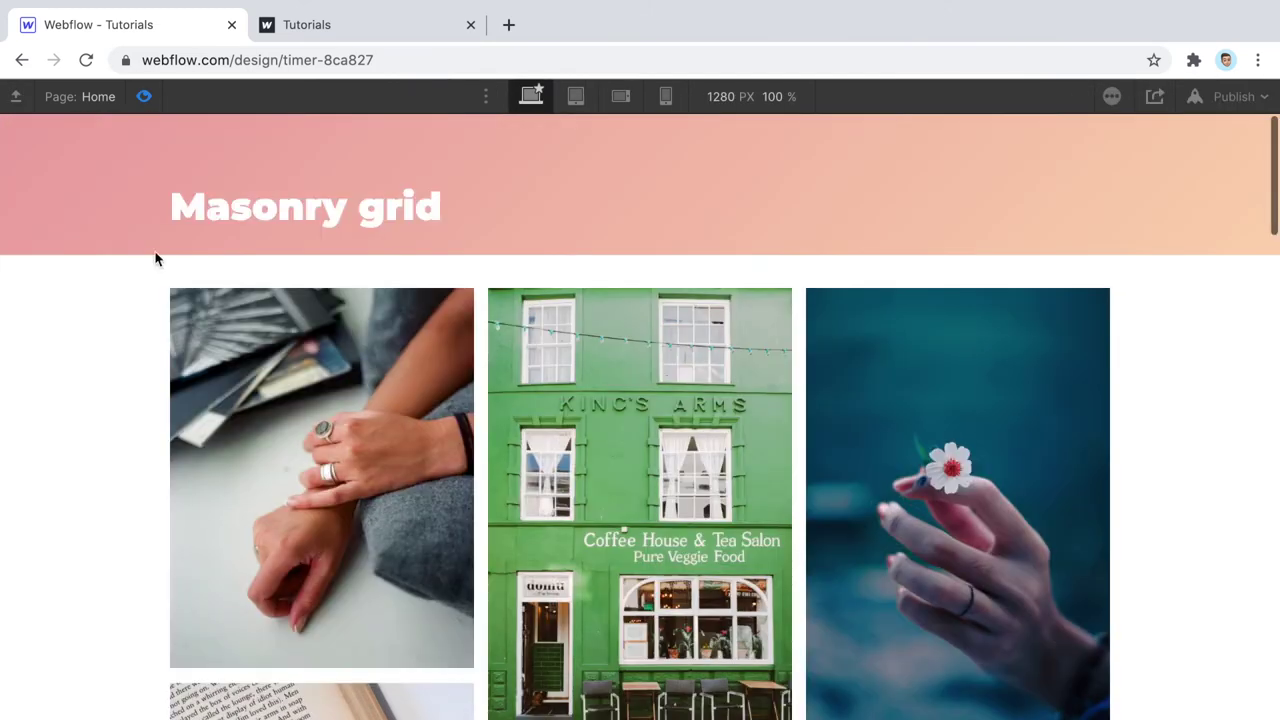
scroll(402, 347, down, 3)
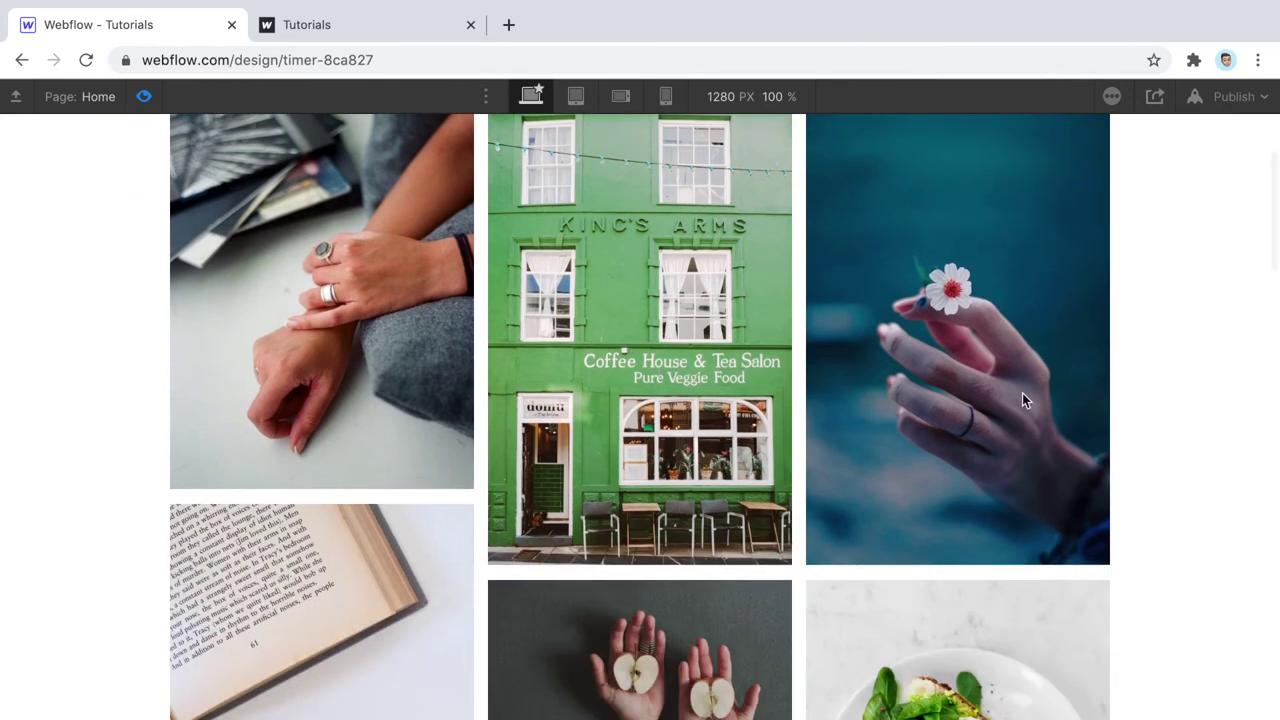
scroll(1022, 393, up, 3)
scroll(770, 380, down, 8)
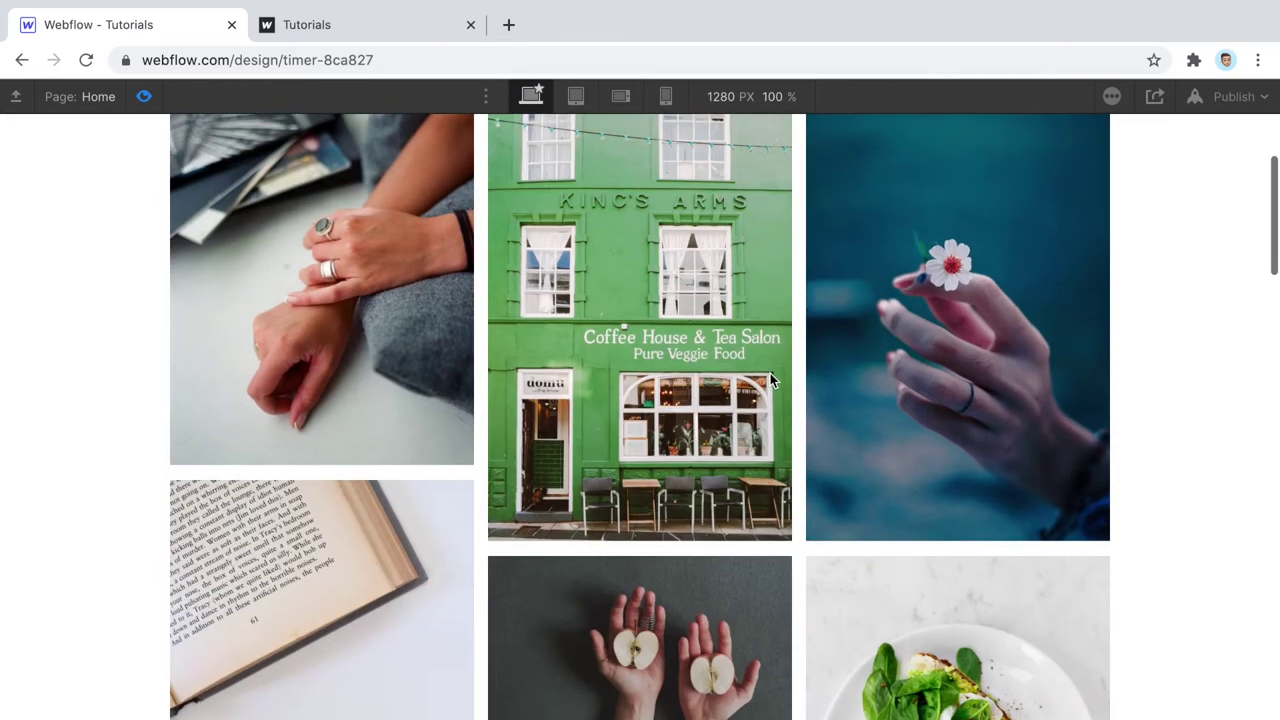
scroll(770, 380, down, 12)
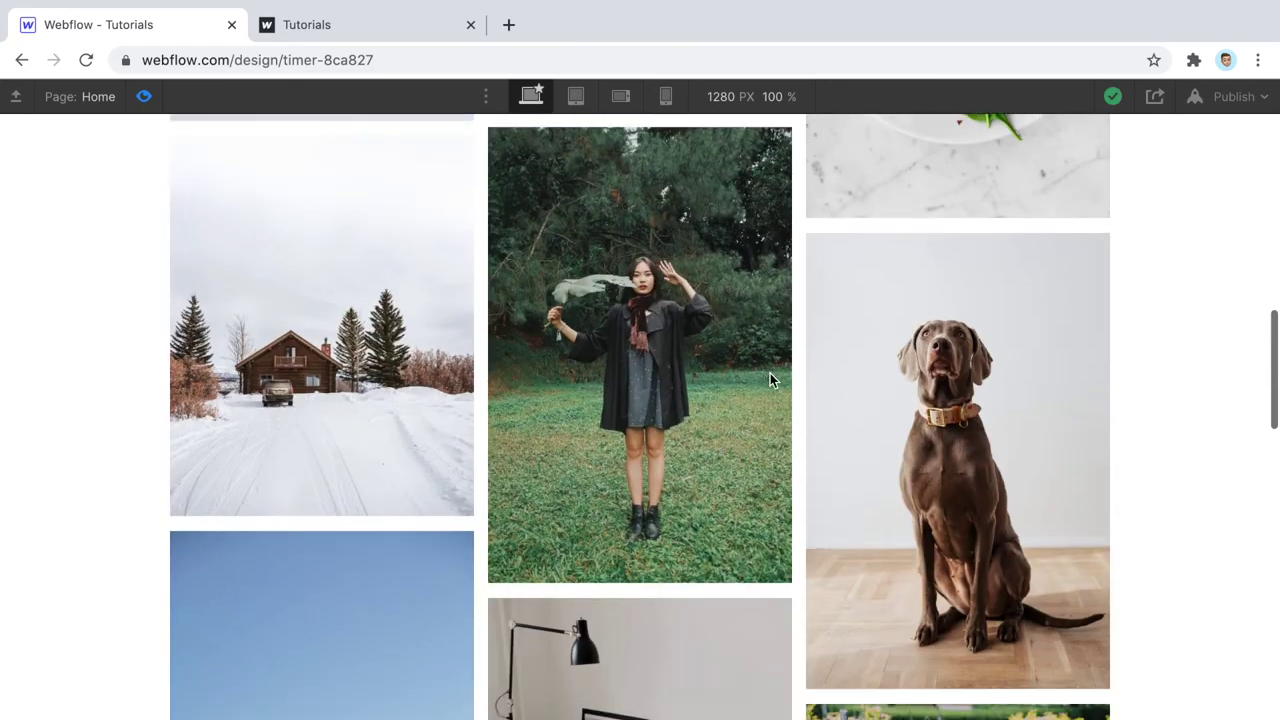
scroll(770, 380, down, 6)
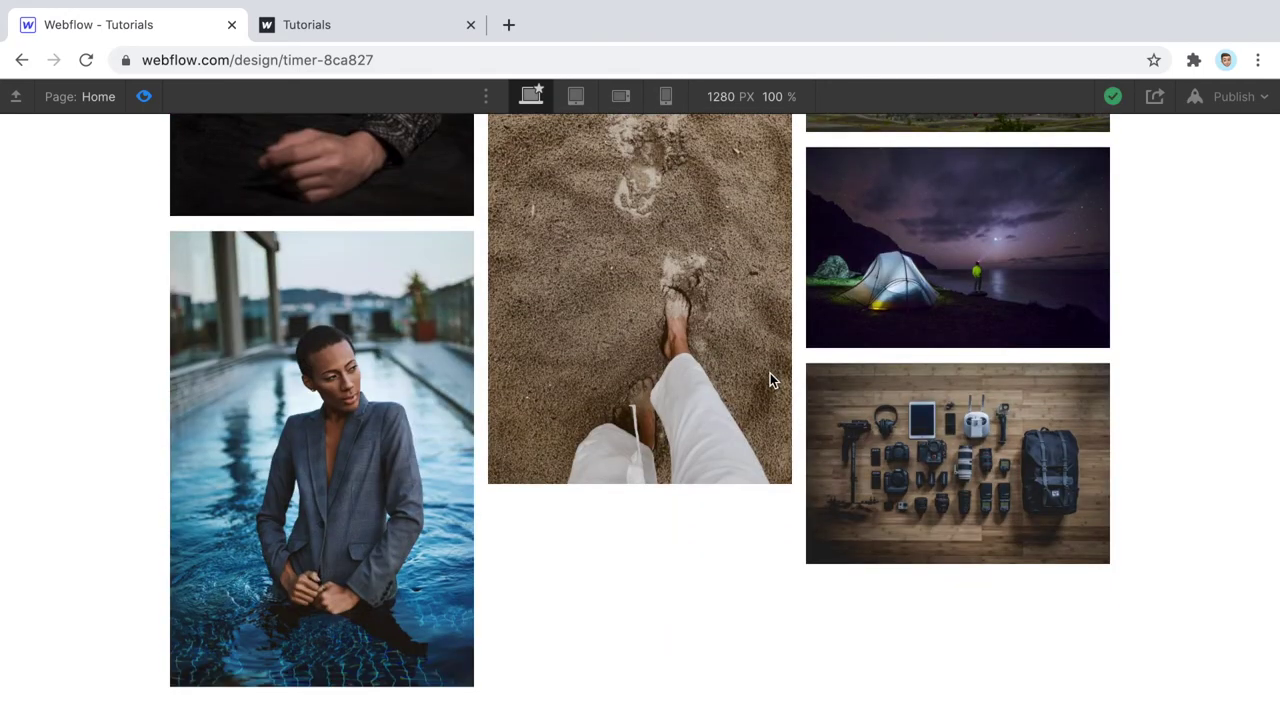
scroll(770, 378, up, 20)
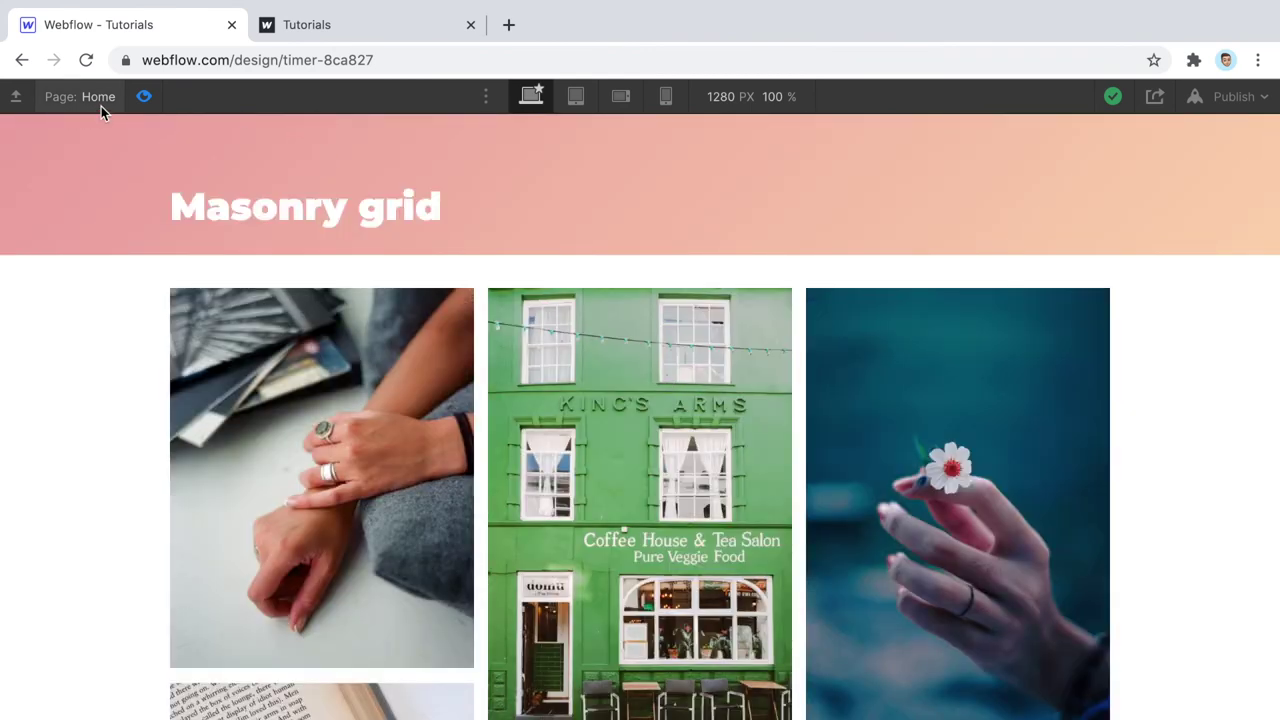
- Exit preview, re-enter and exit again, then select the first photo in the grid
click(144, 96)
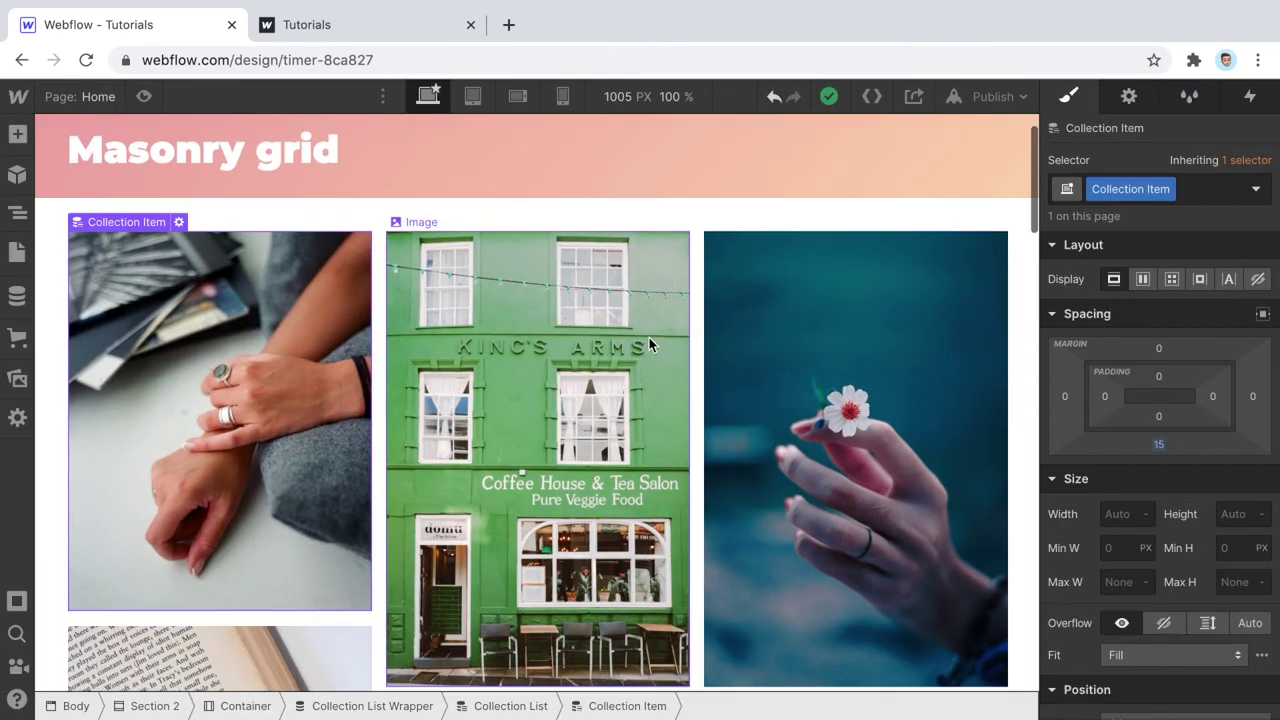
click(144, 96)
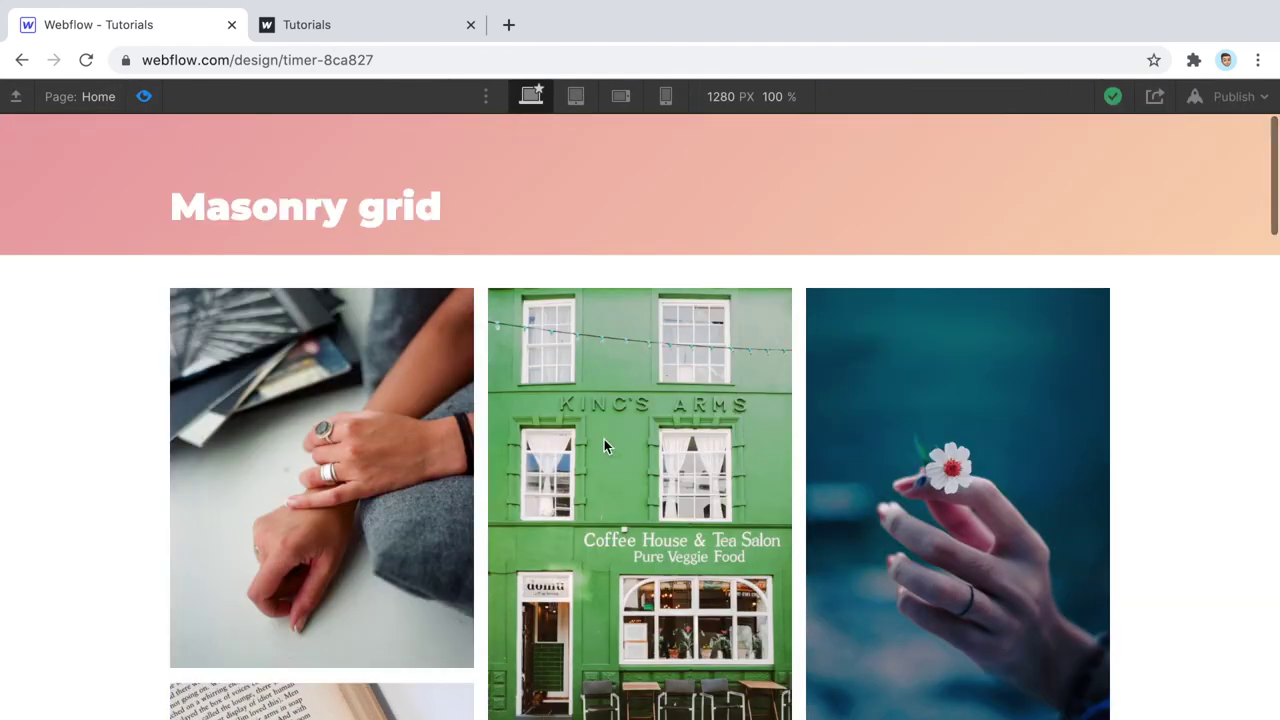
scroll(352, 453, down, 3)
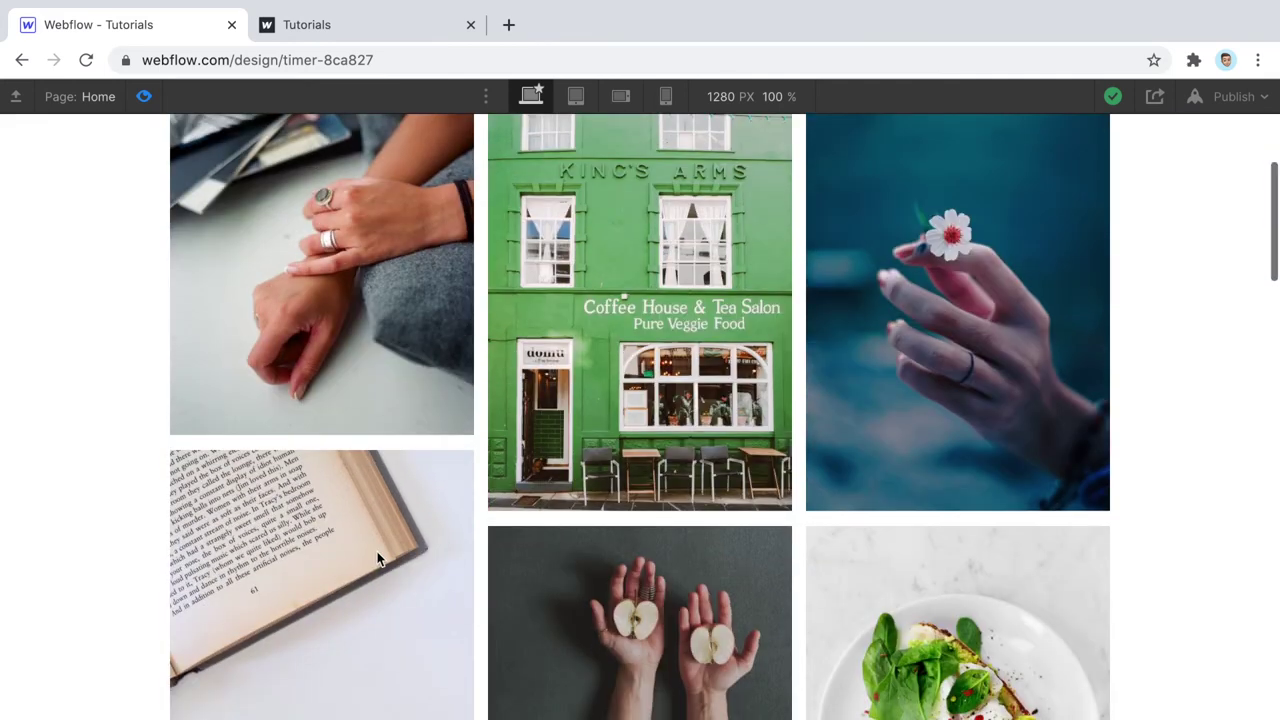
click(144, 96)
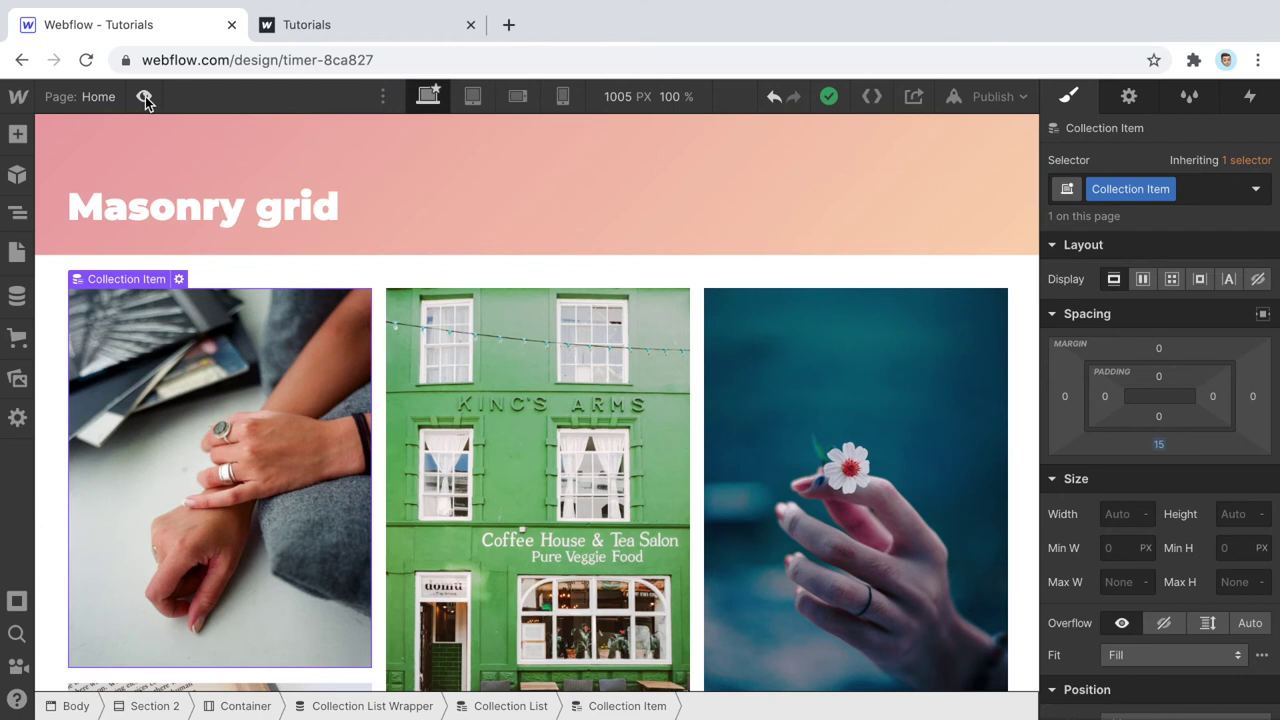
scroll(168, 326, down, 2)
click(152, 309)
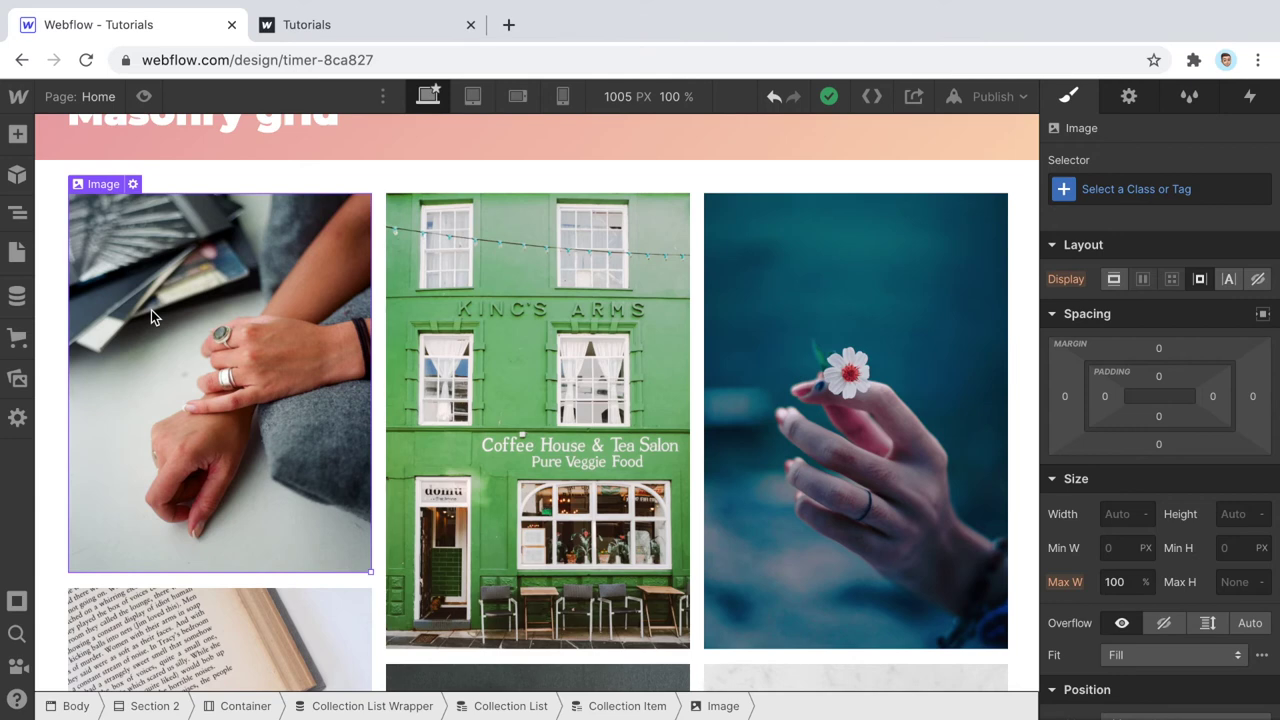
- Delete the photo, add a Lightbox to each Collection Item, and open its thumbnail image's settings
key(Delete)
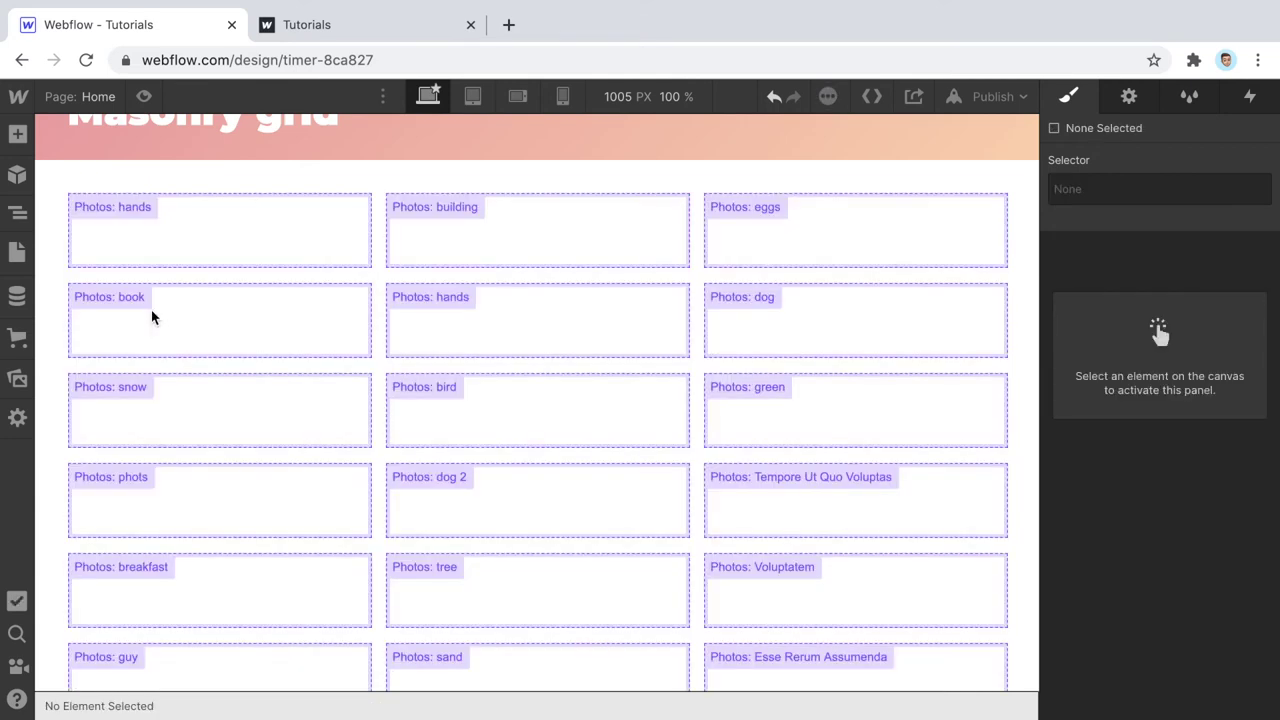
click(232, 208)
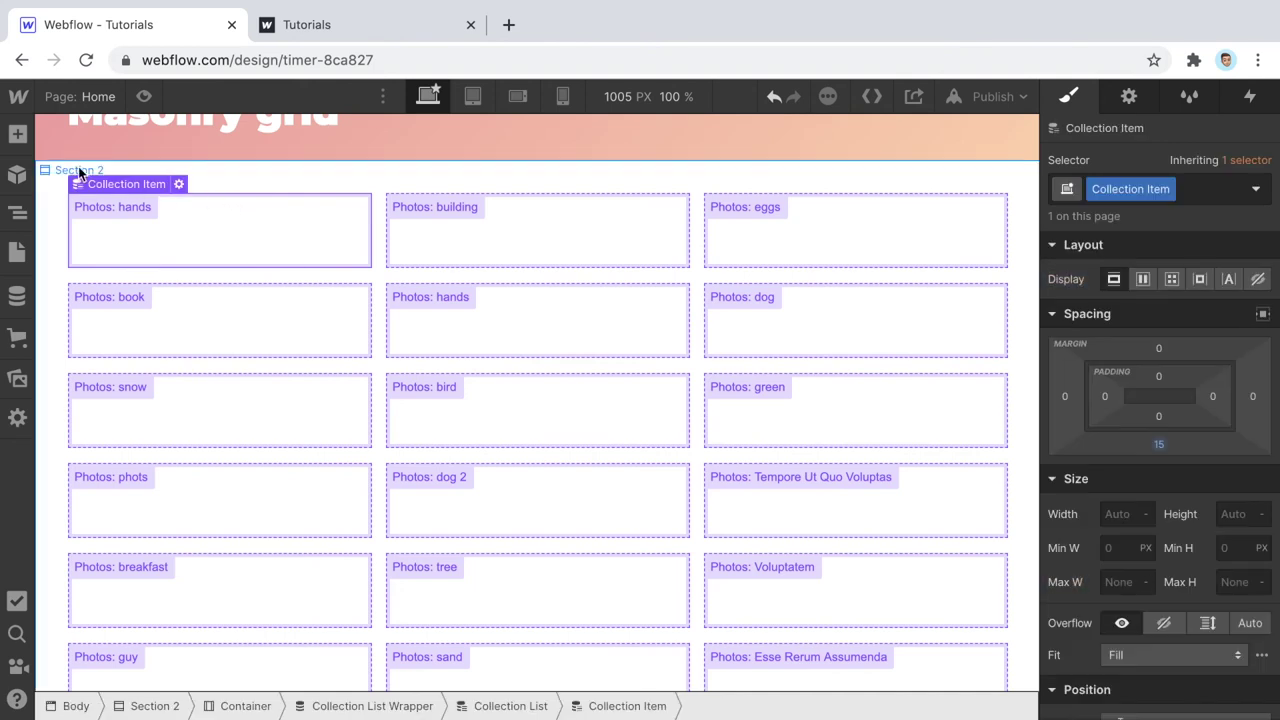
click(17, 134)
scroll(150, 440, down, 8)
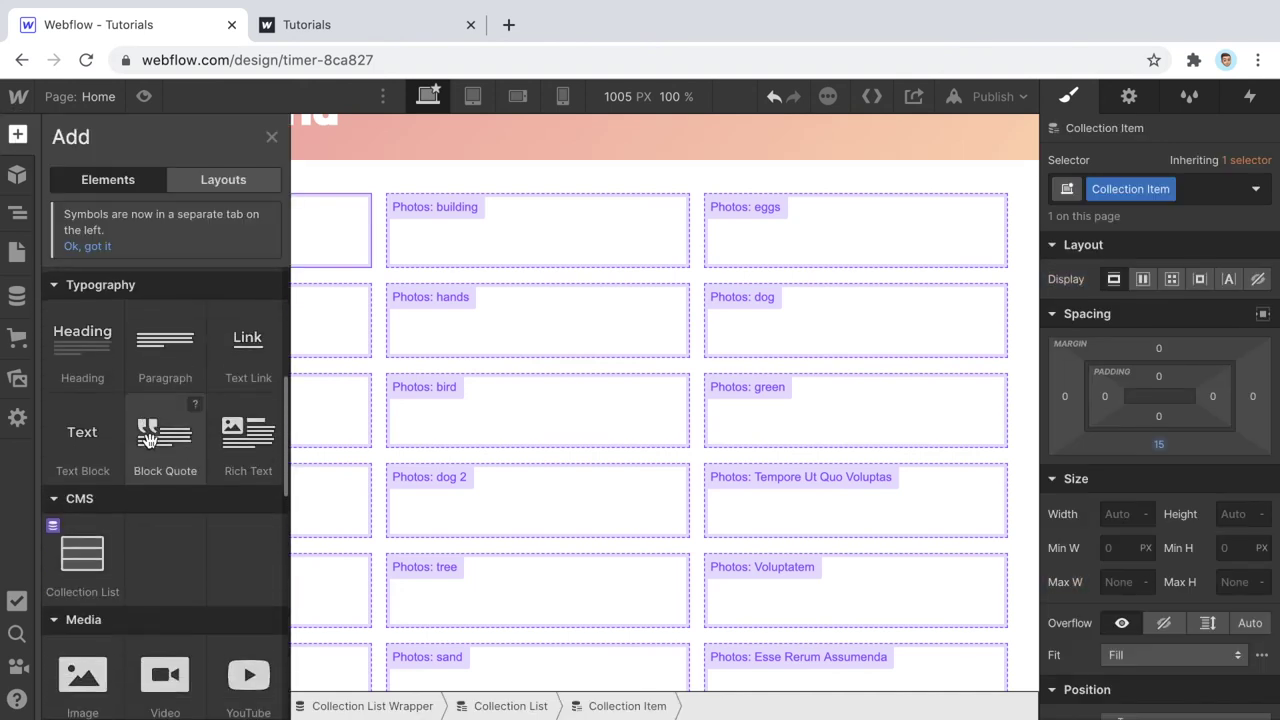
scroll(150, 440, down, 5)
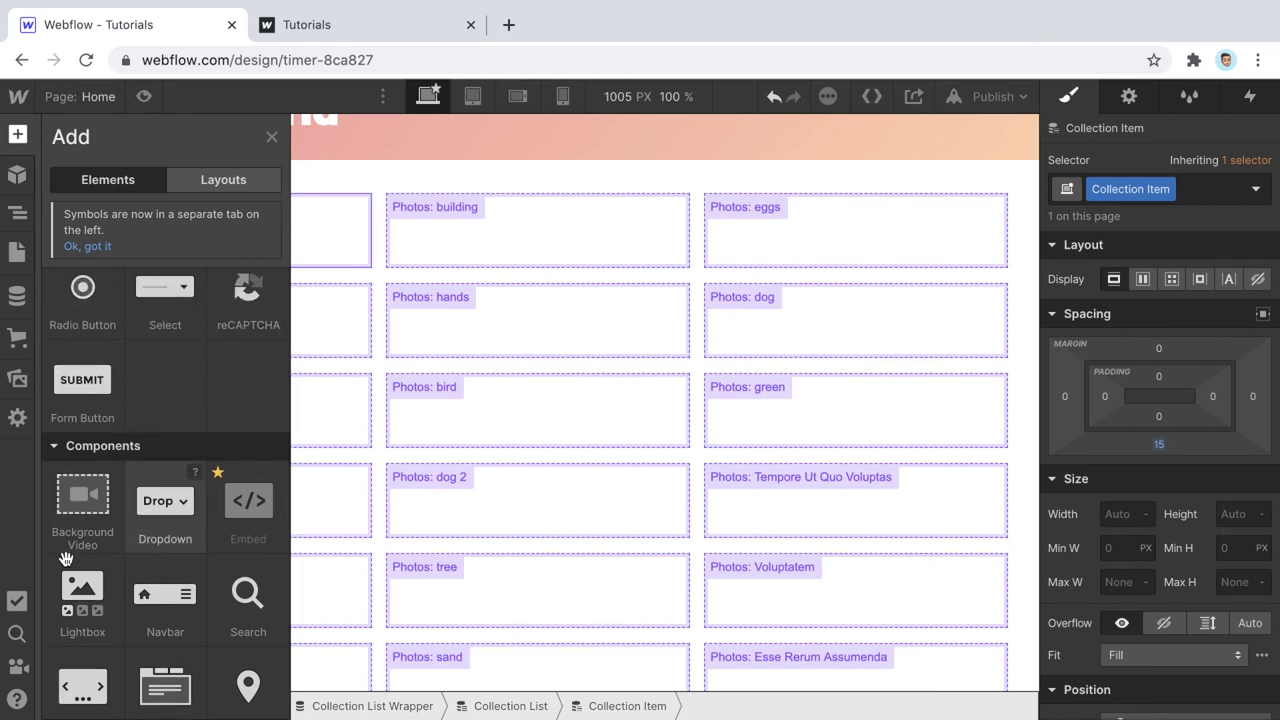
scroll(90, 580, down, 2)
scroll(97, 583, down, 1)
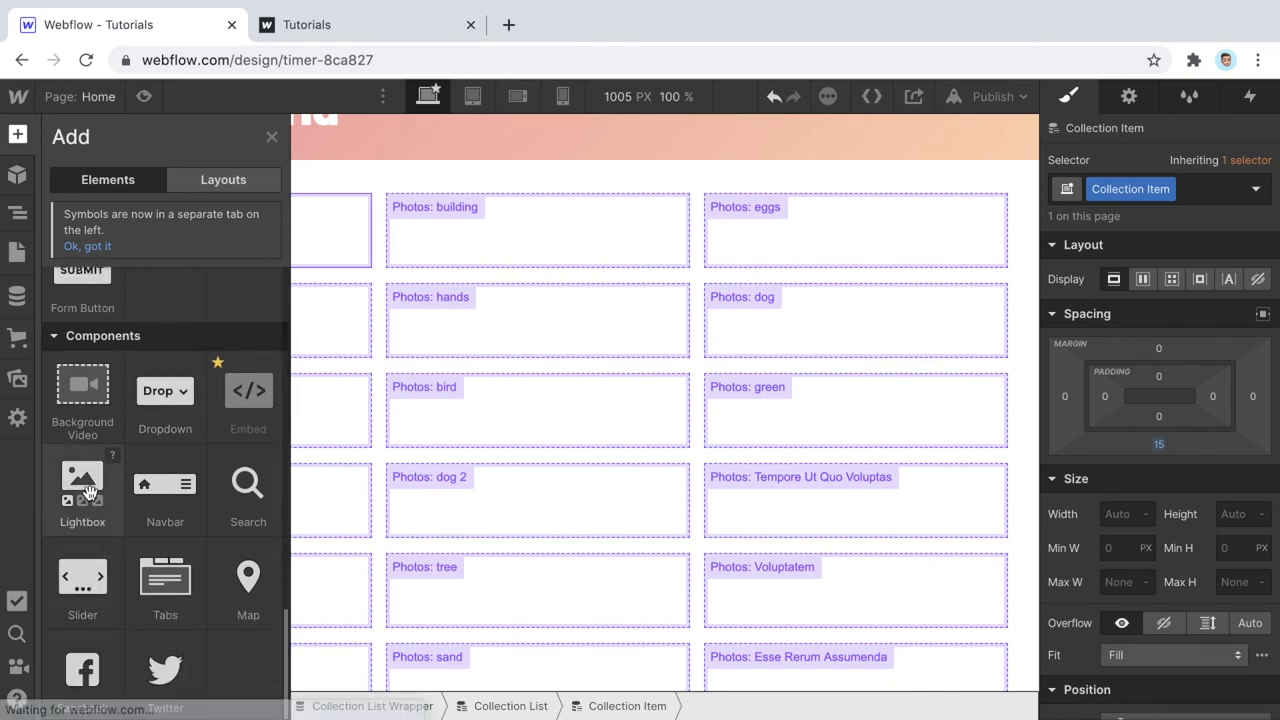
click(90, 492)
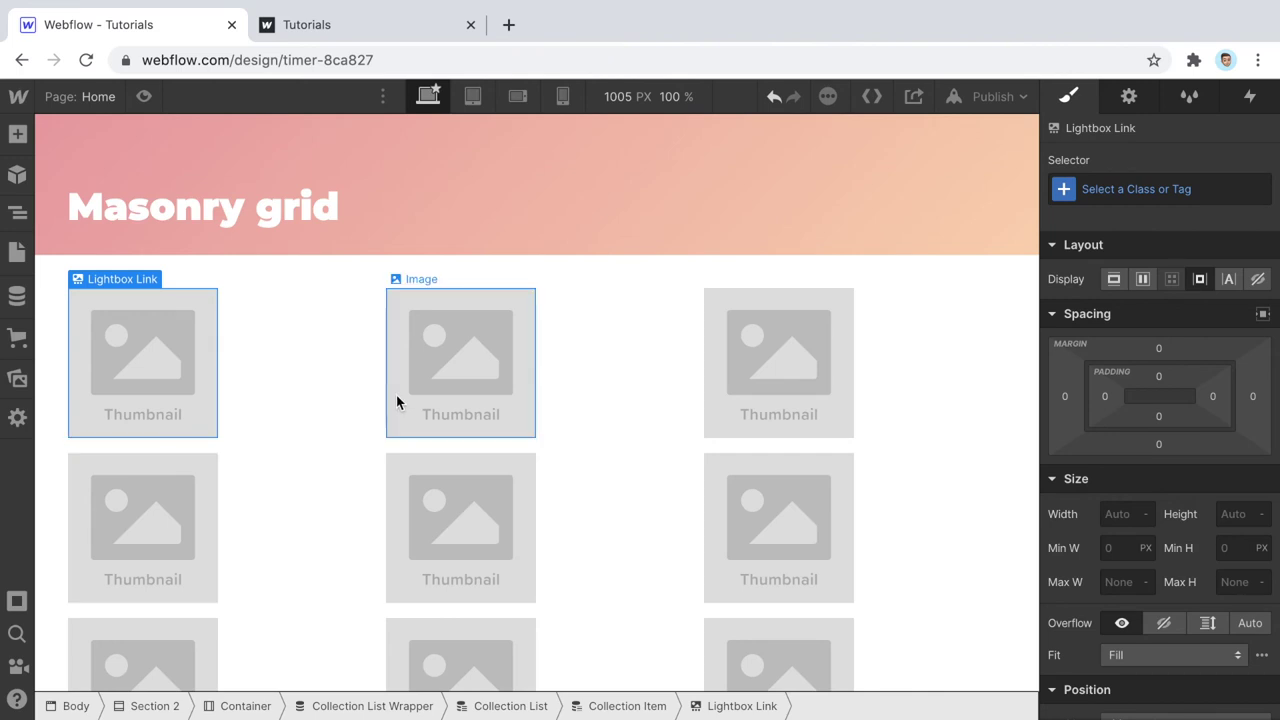
click(189, 350)
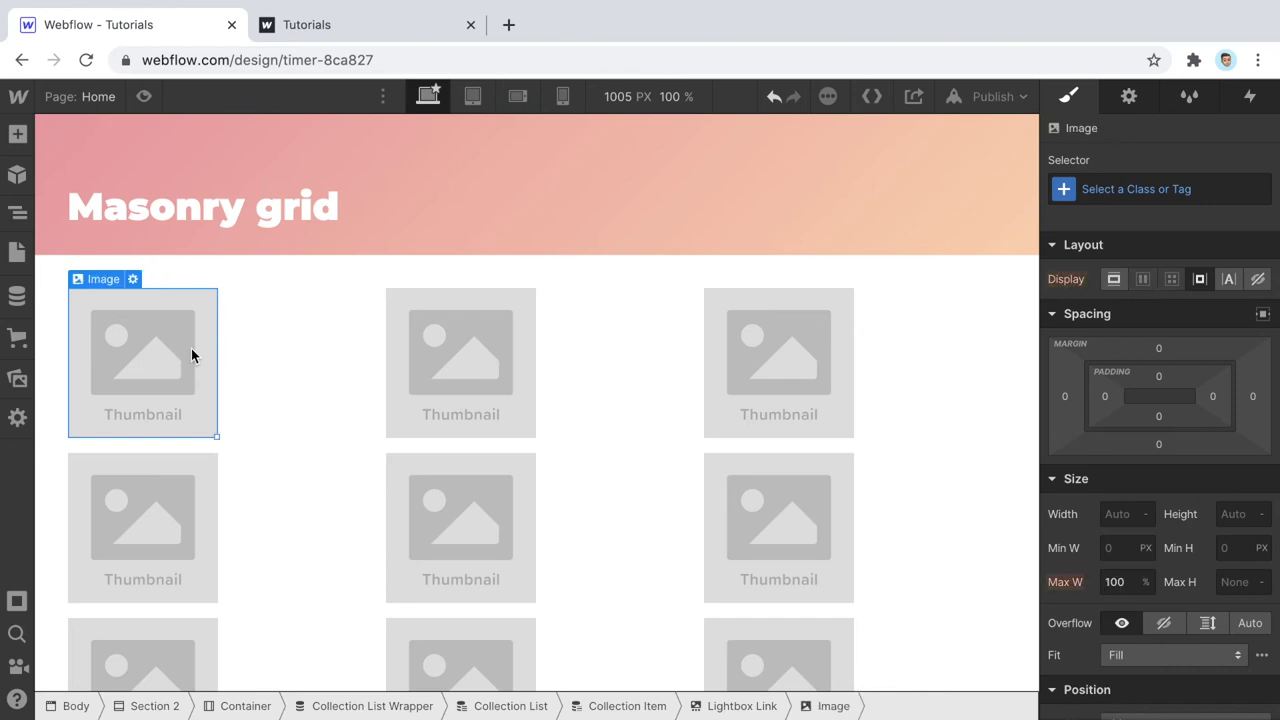
click(1127, 97)
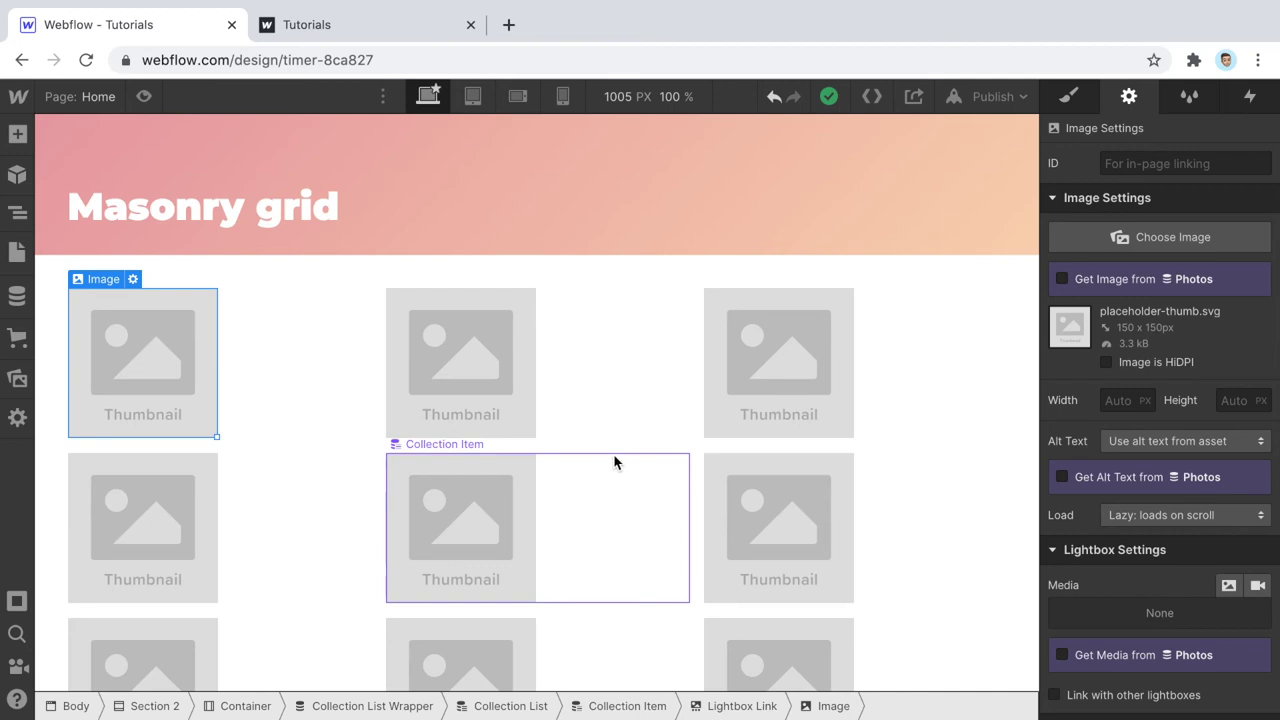
- Bind the lightbox thumbnail image to the Photos 'thumbnail photo' field
click(1091, 276)
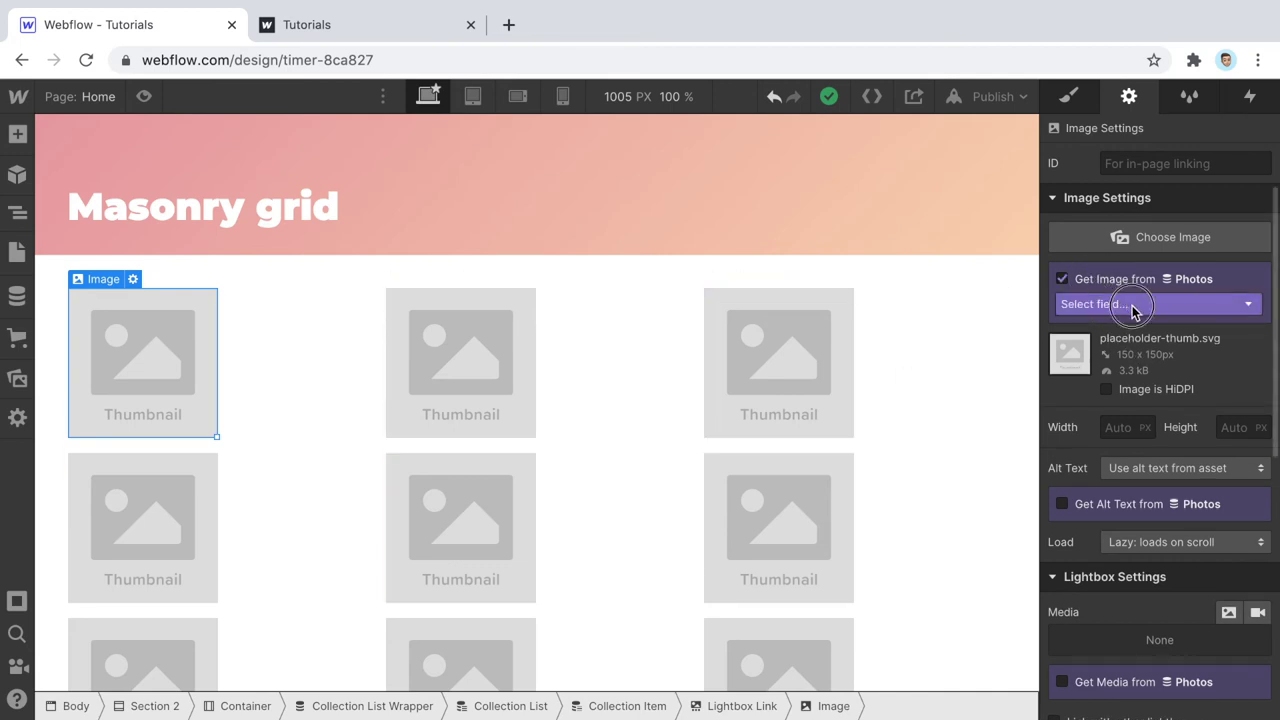
click(1131, 304)
click(1128, 346)
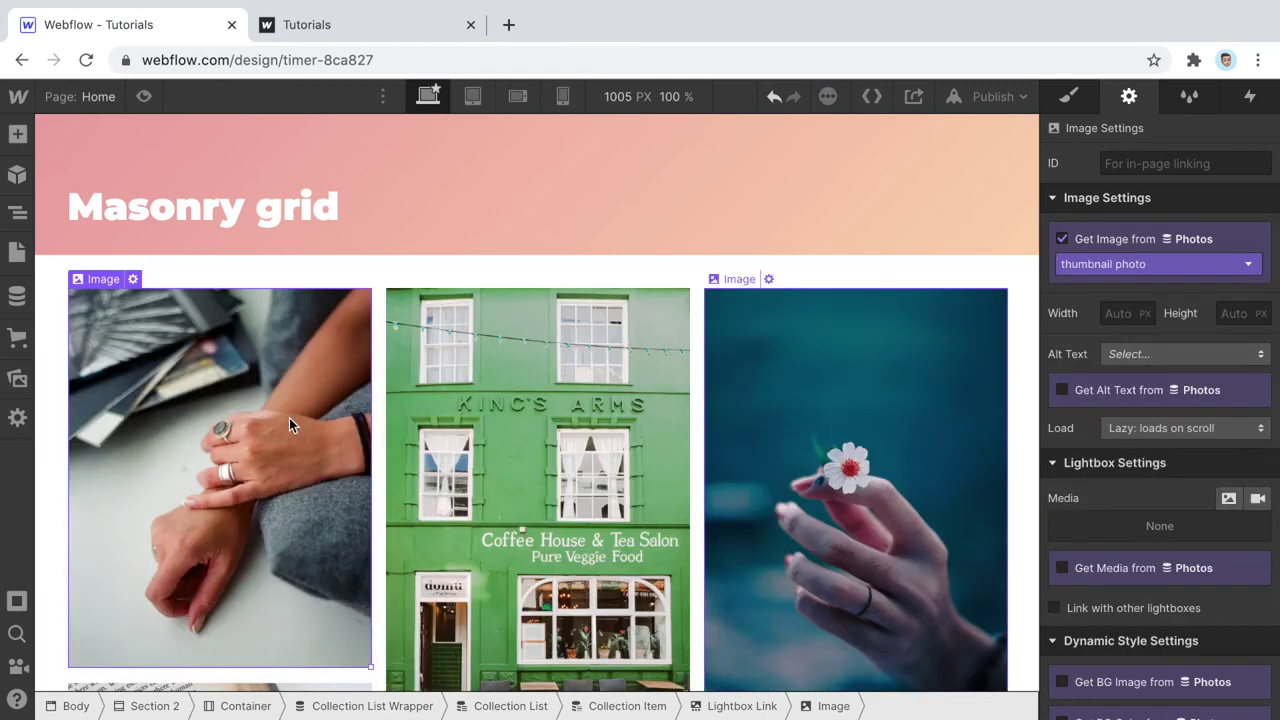
scroll(737, 474, down, 2)
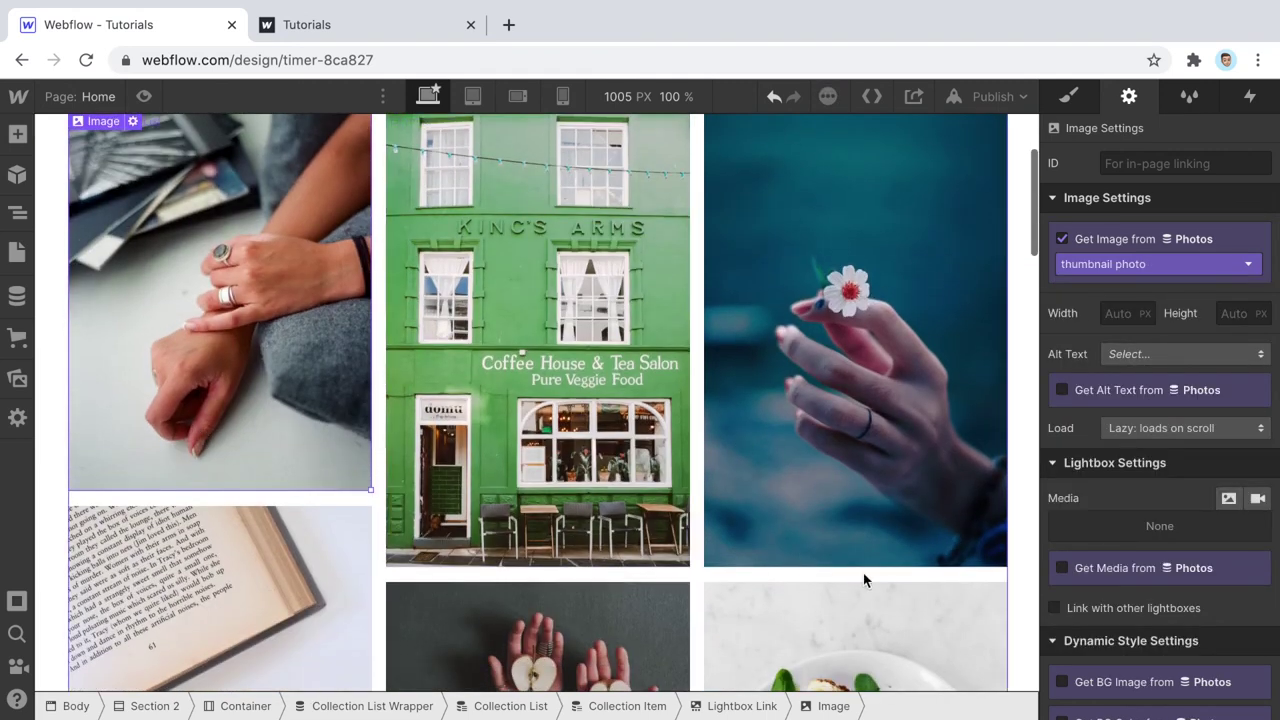
- Preview the page to check the photos, then exit back to the Designer
click(143, 96)
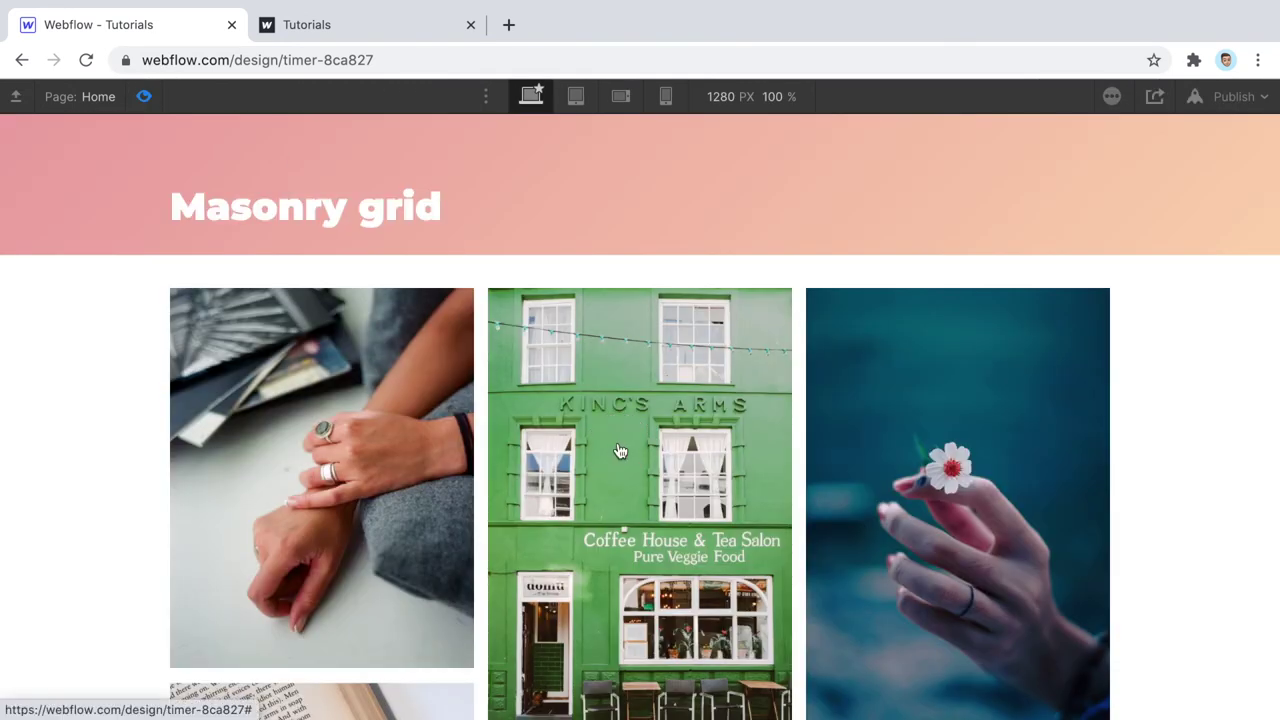
click(917, 403)
click(201, 462)
click(645, 430)
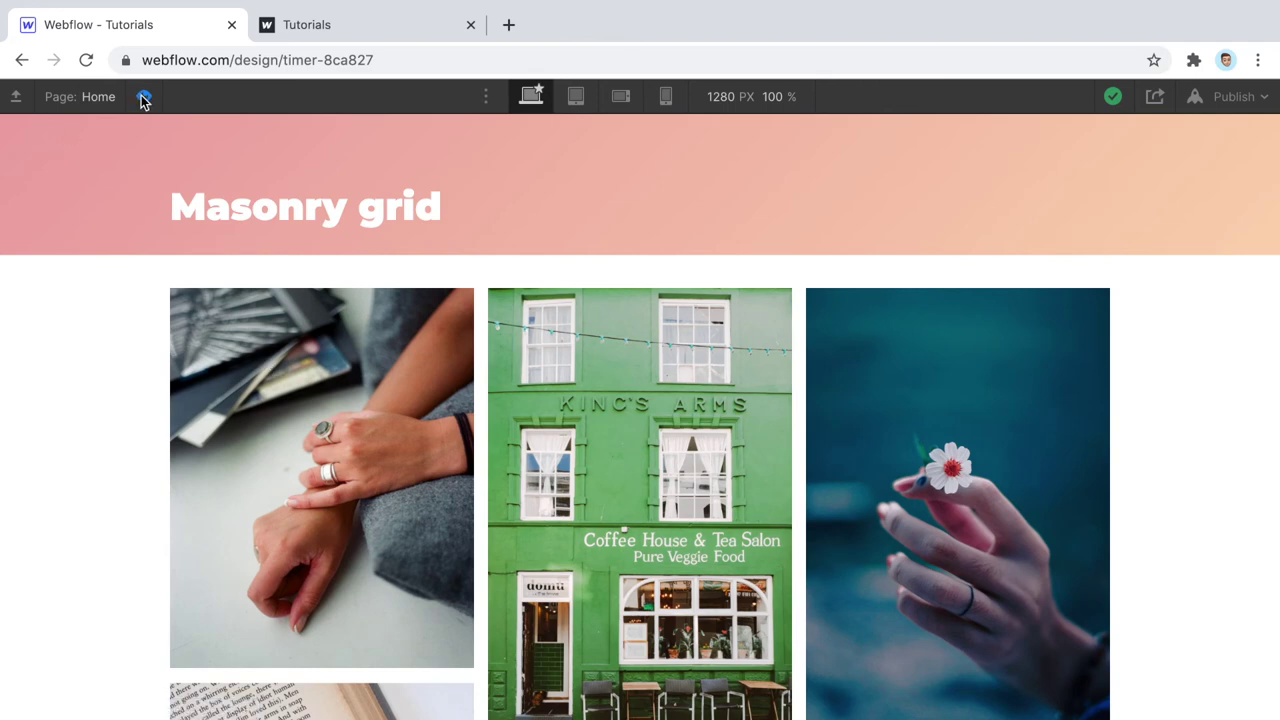
key(super+shift+p)
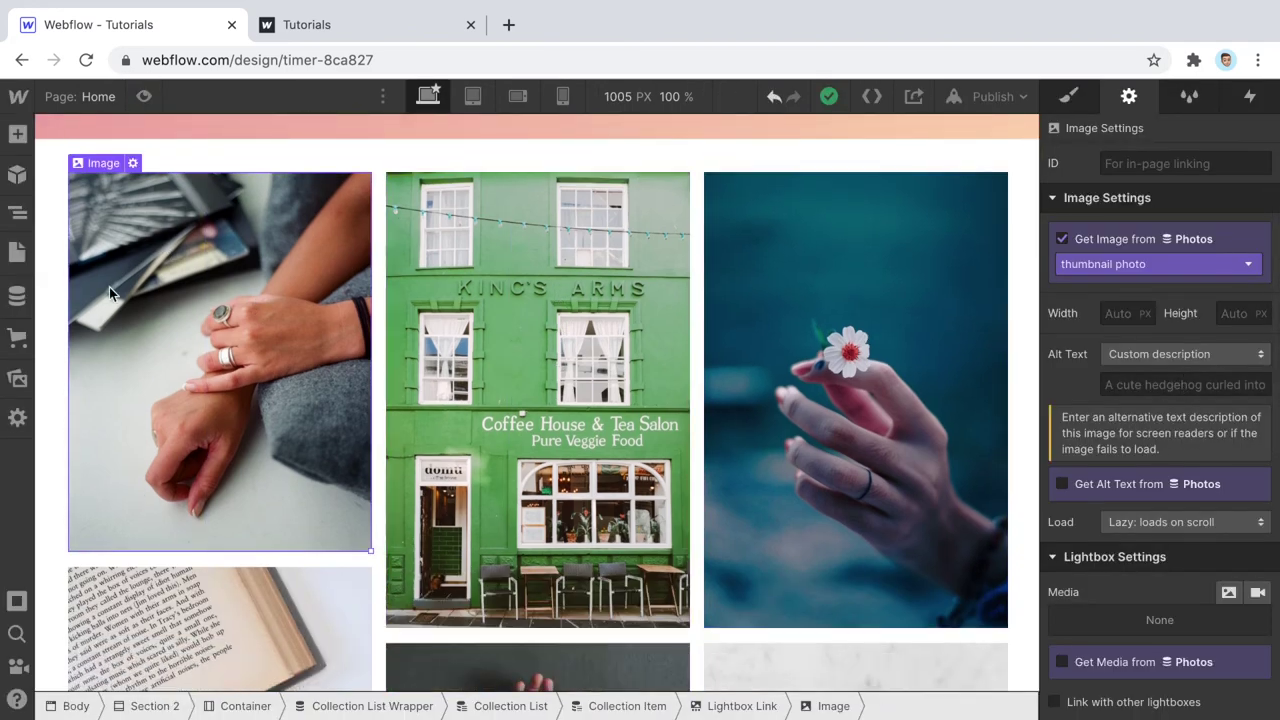
- Set the Lightbox Link's media to the Photos 'thumbnail photo' field, then preview the page
scroll(1222, 322, down, 4)
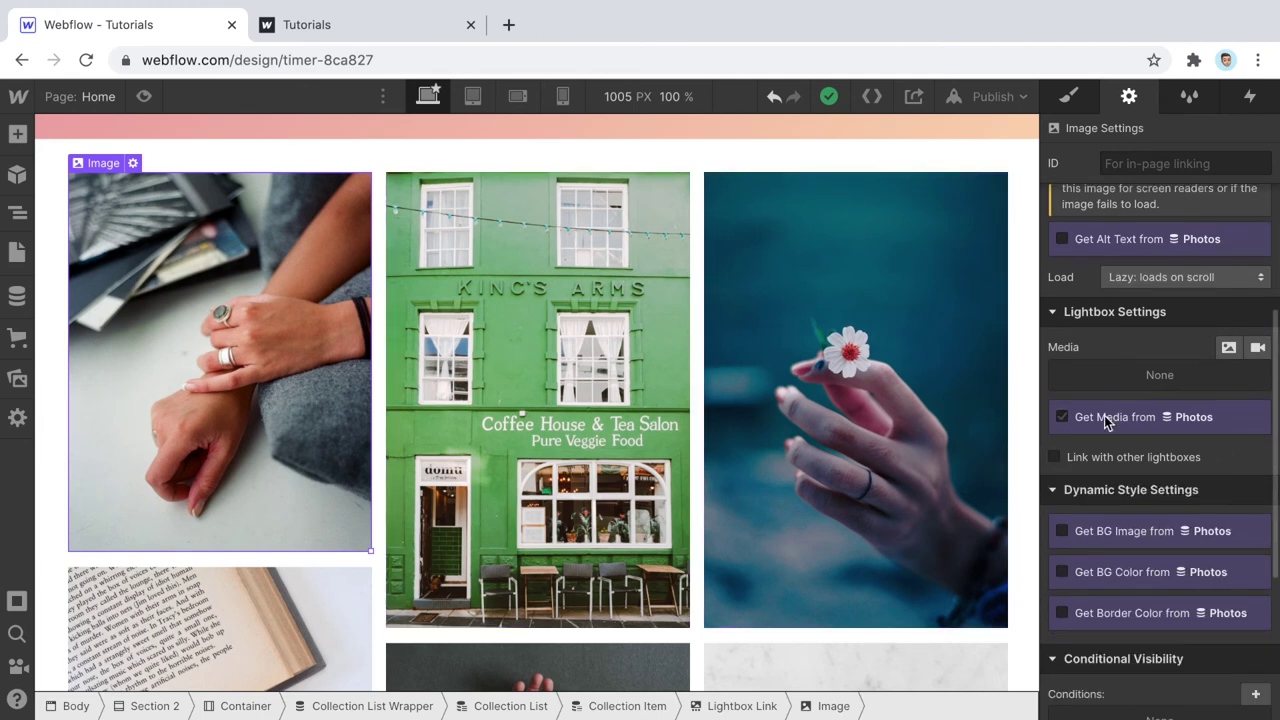
click(1114, 417)
scroll(1110, 400, down, 3)
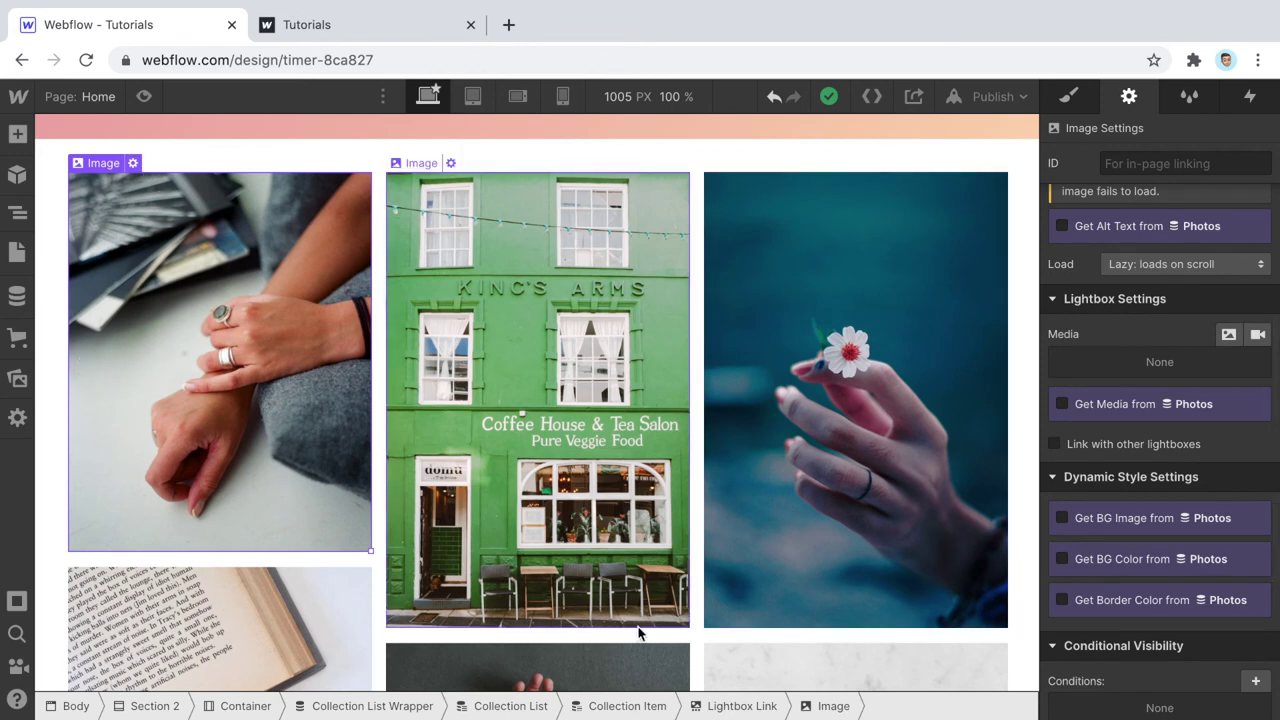
click(762, 710)
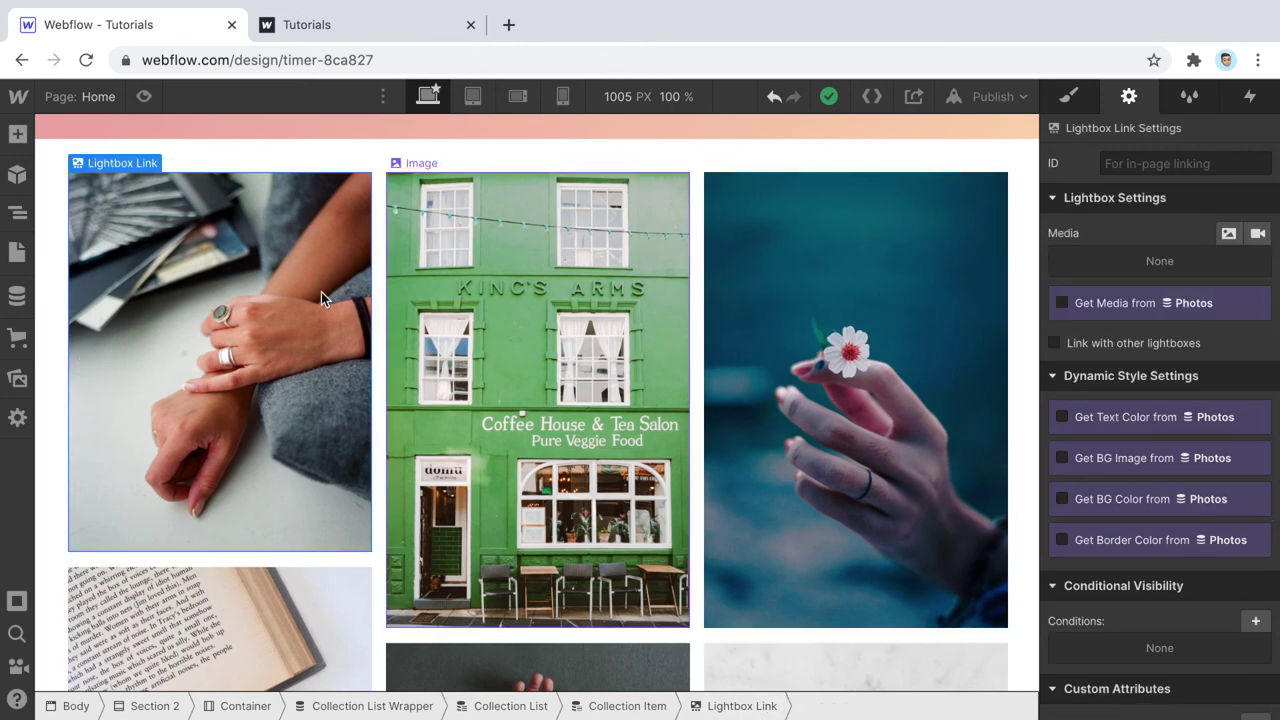
click(184, 294)
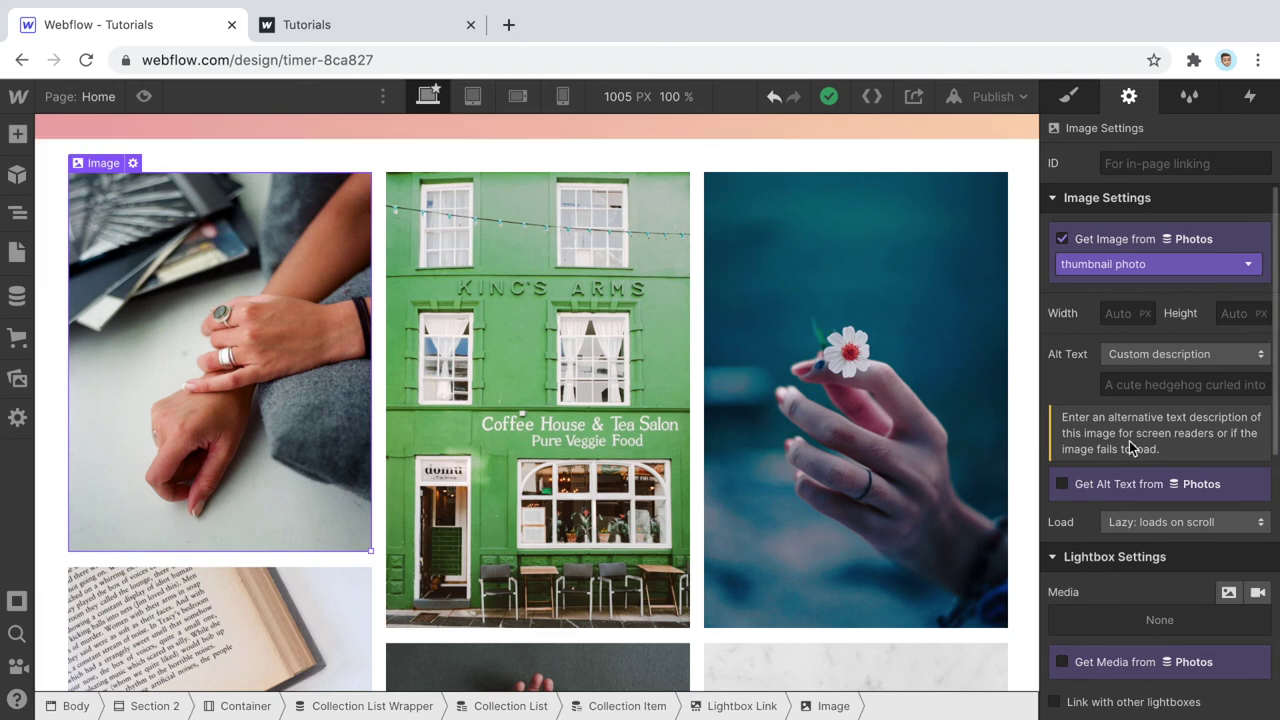
scroll(1090, 606, down, 3)
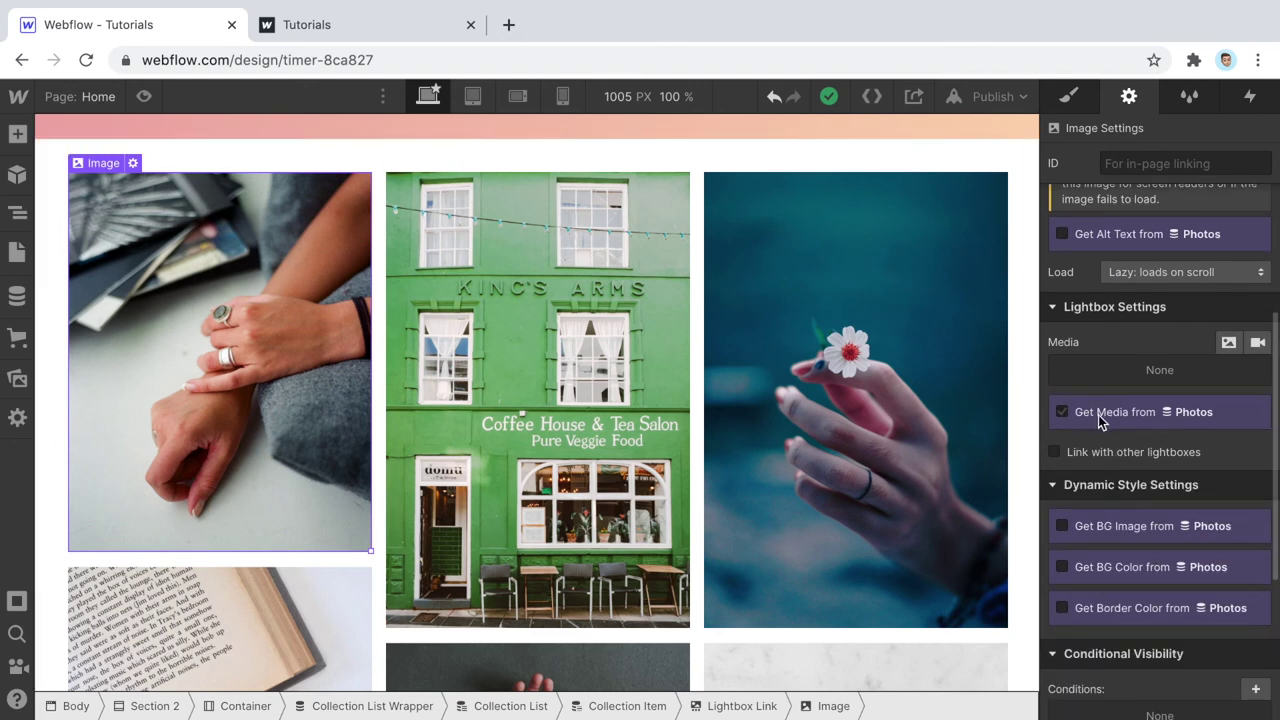
click(742, 706)
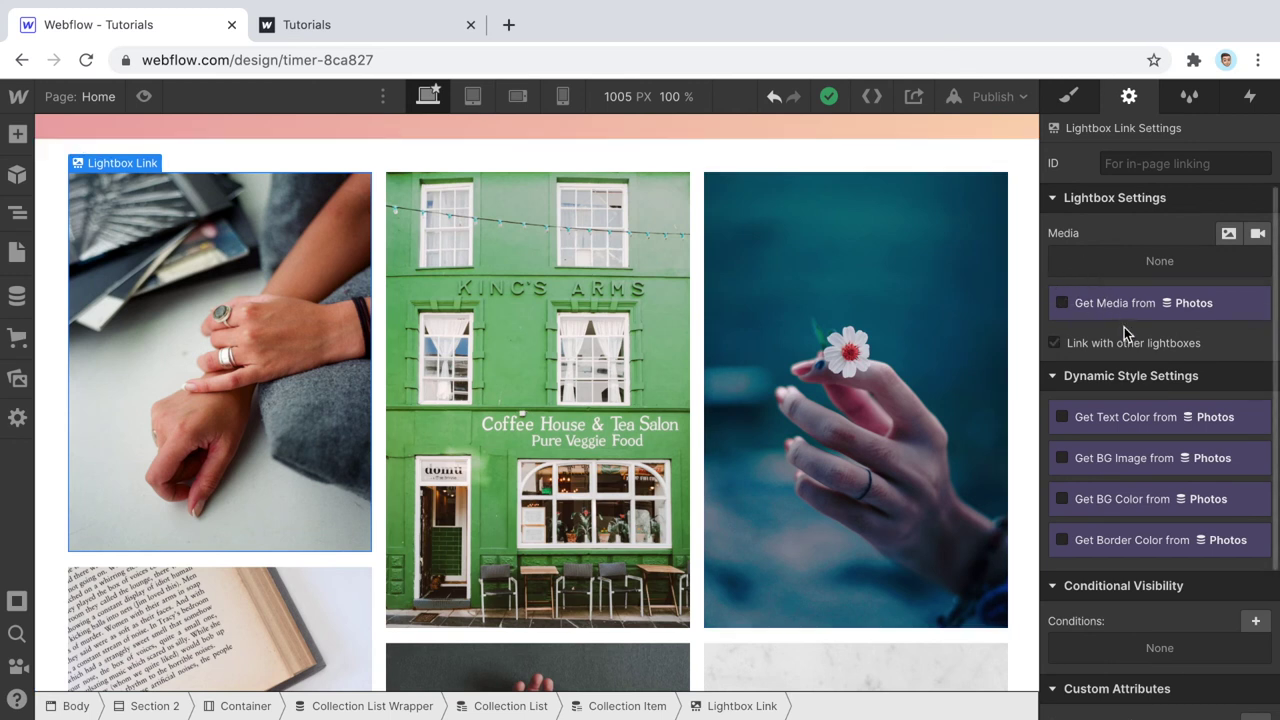
click(1108, 305)
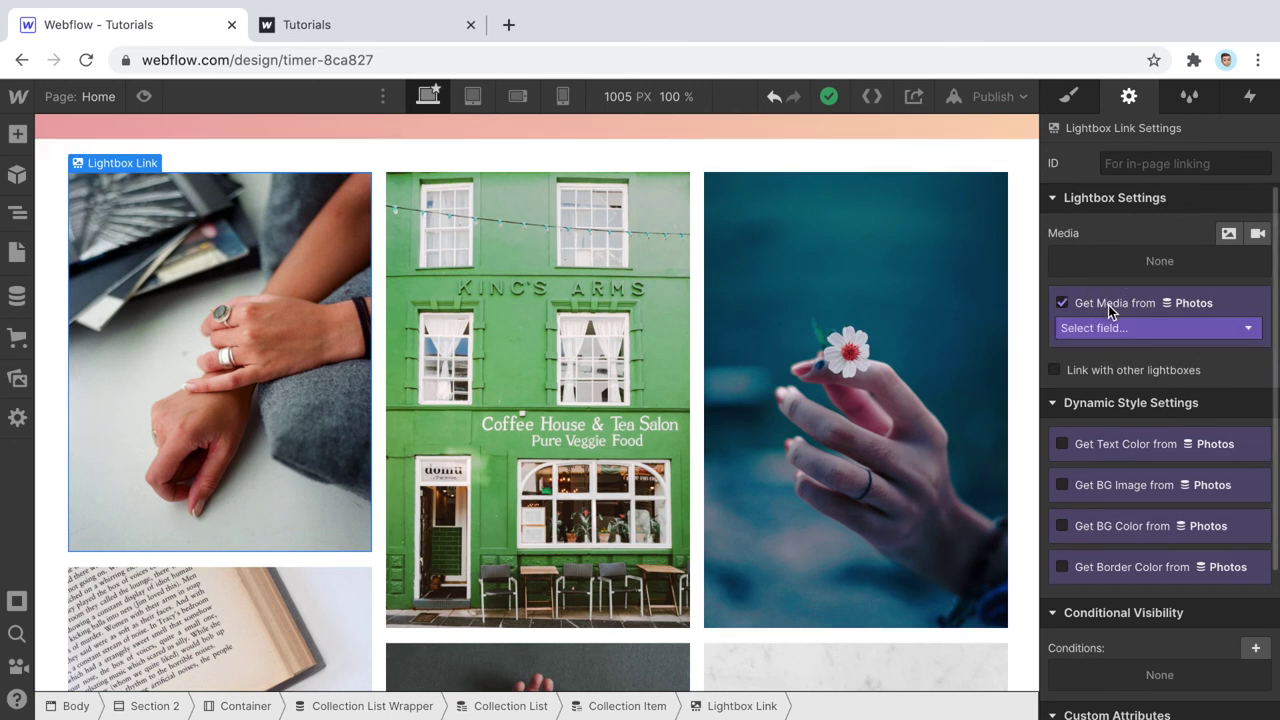
click(1165, 327)
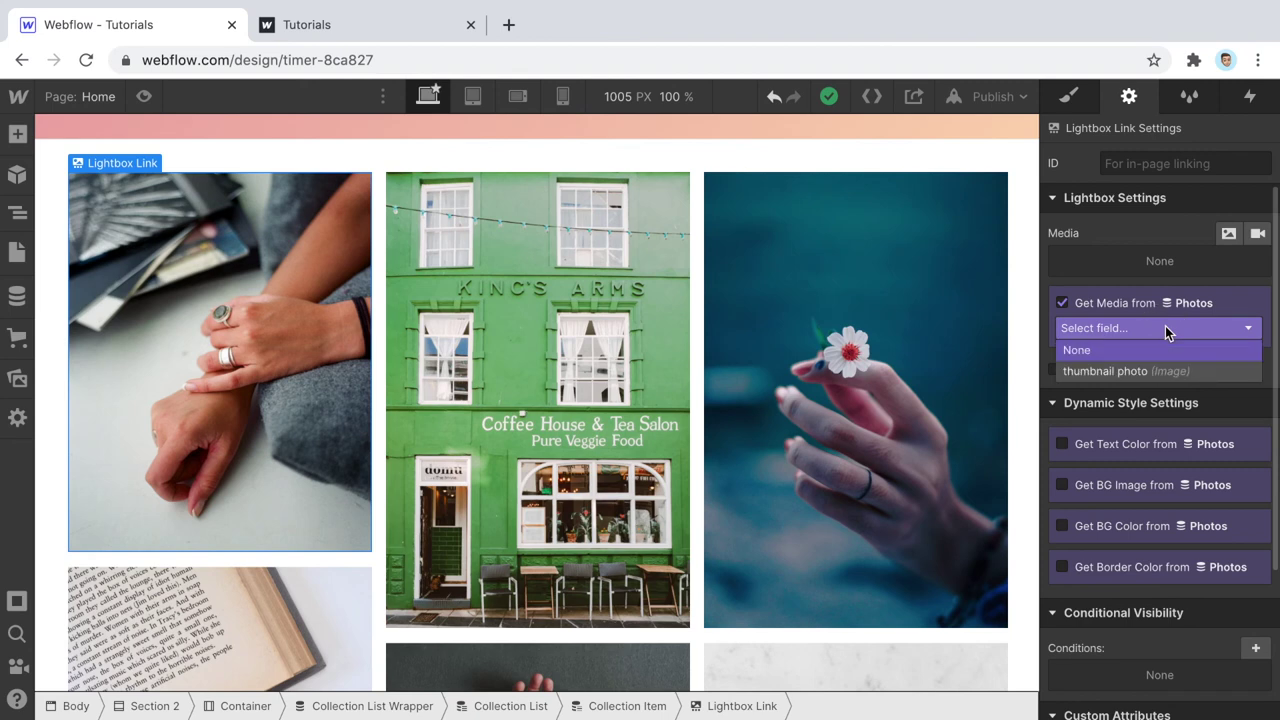
click(1103, 371)
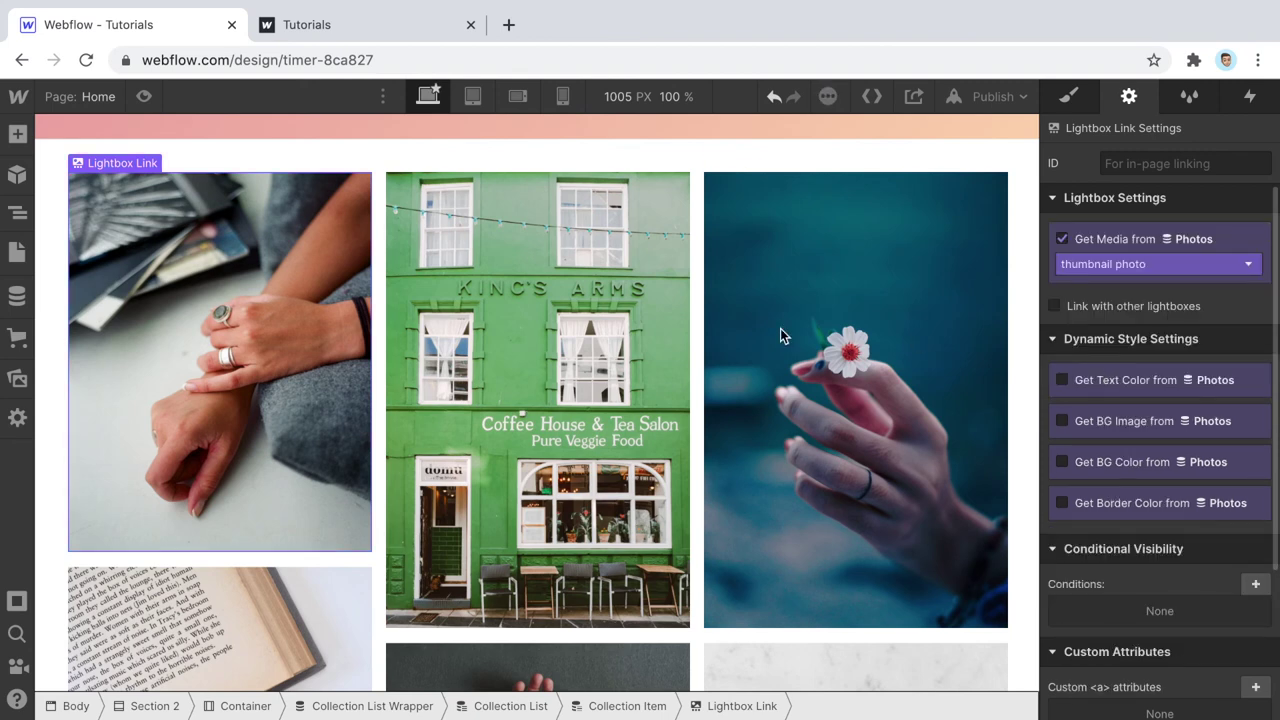
click(144, 96)
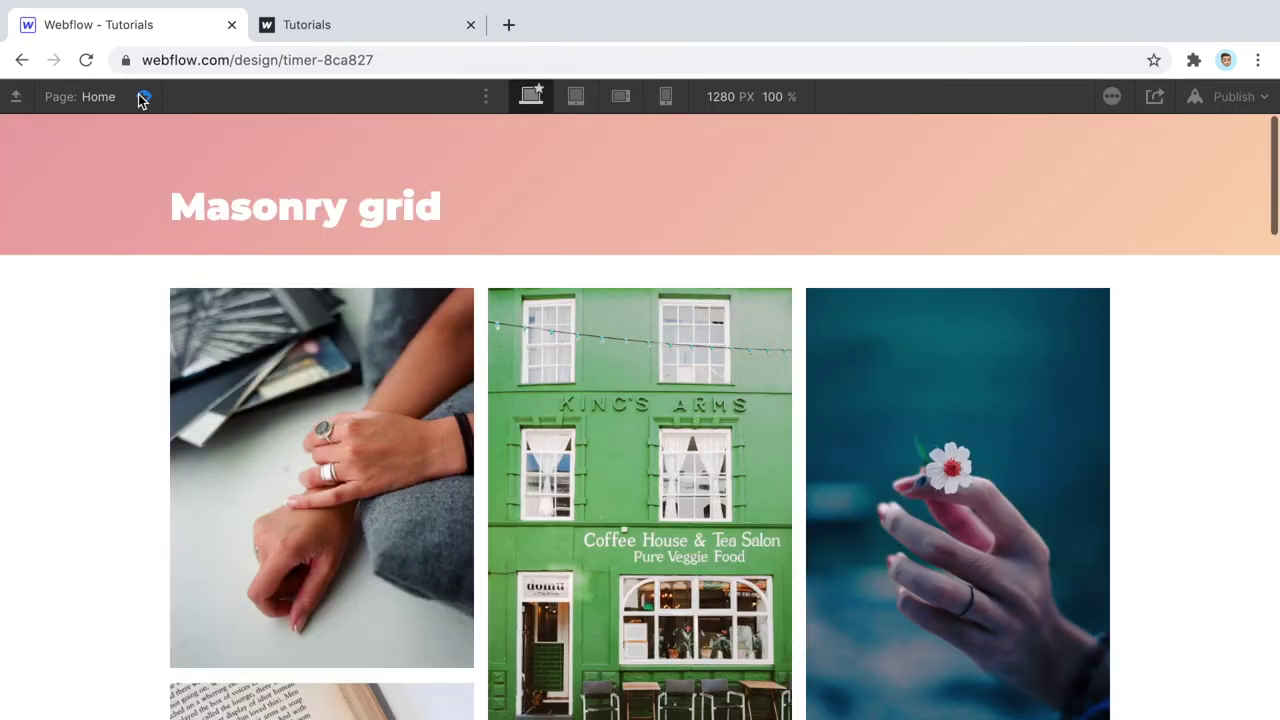
- Open and close lightboxes for the first, apple-hands and salad photos, then exit preview
click(348, 363)
click(965, 368)
scroll(965, 376, down, 4)
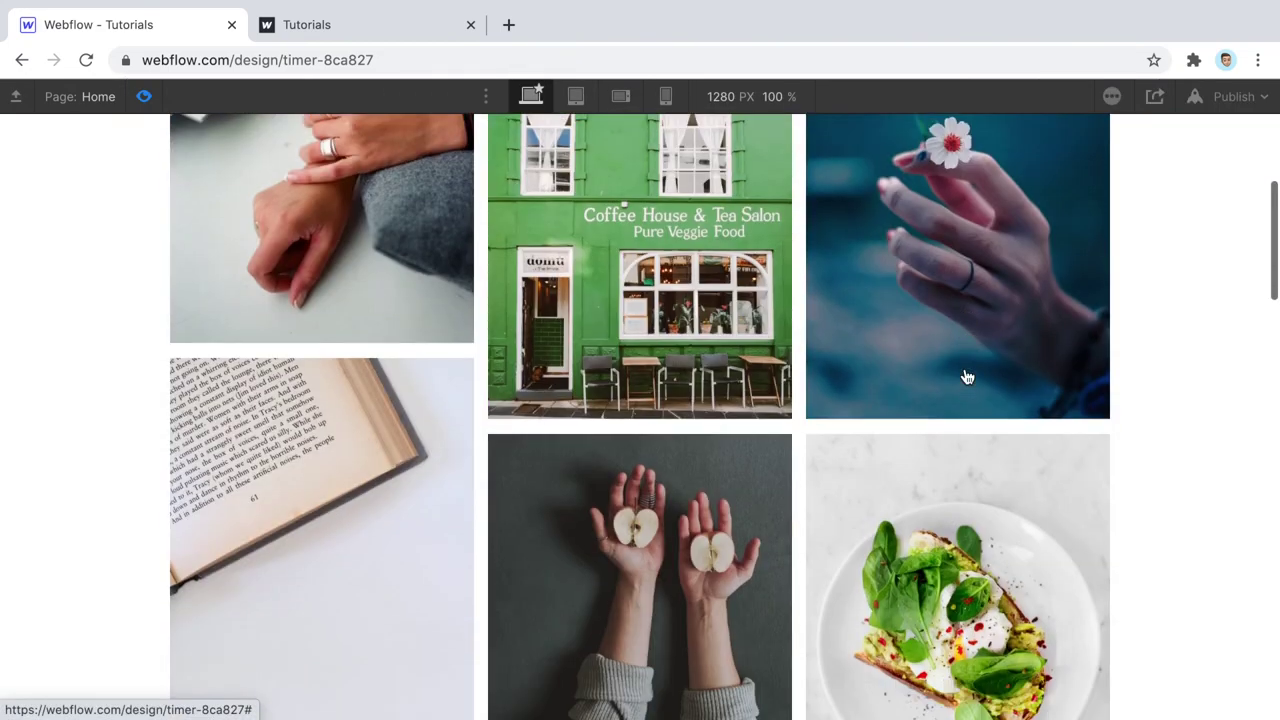
click(700, 470)
click(1018, 377)
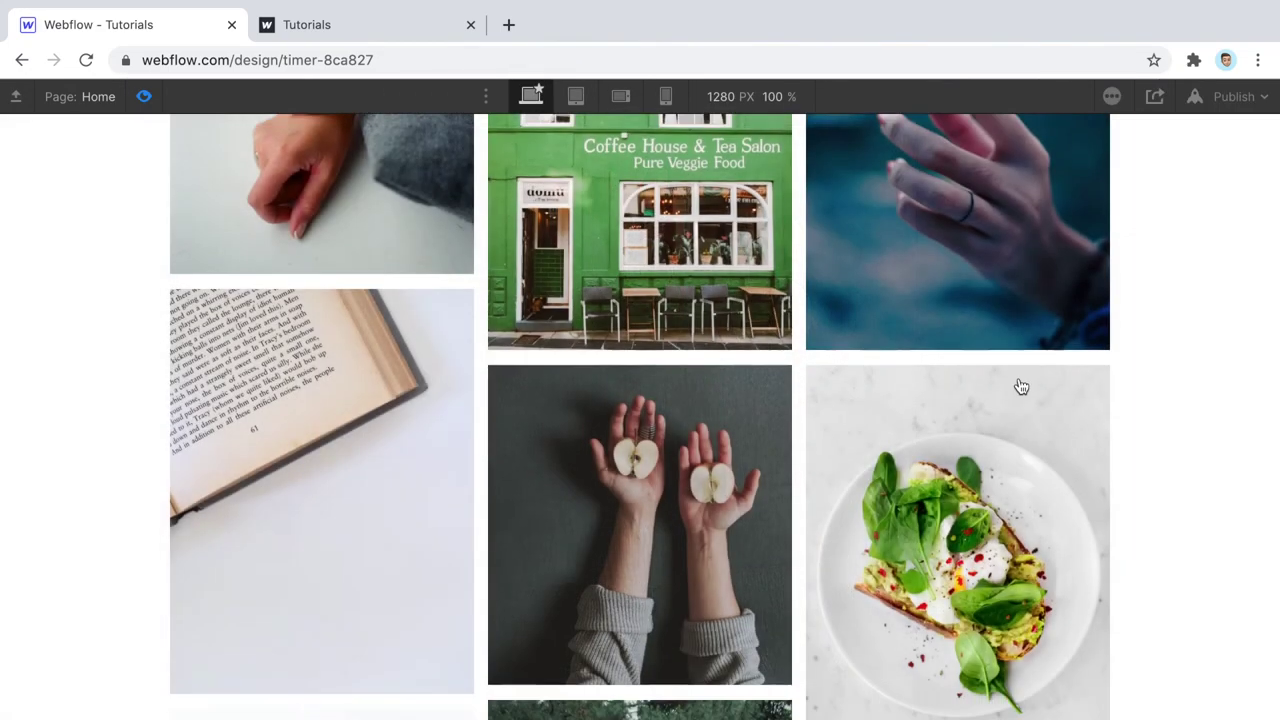
scroll(1015, 375, down, 2)
click(1015, 375)
click(1015, 383)
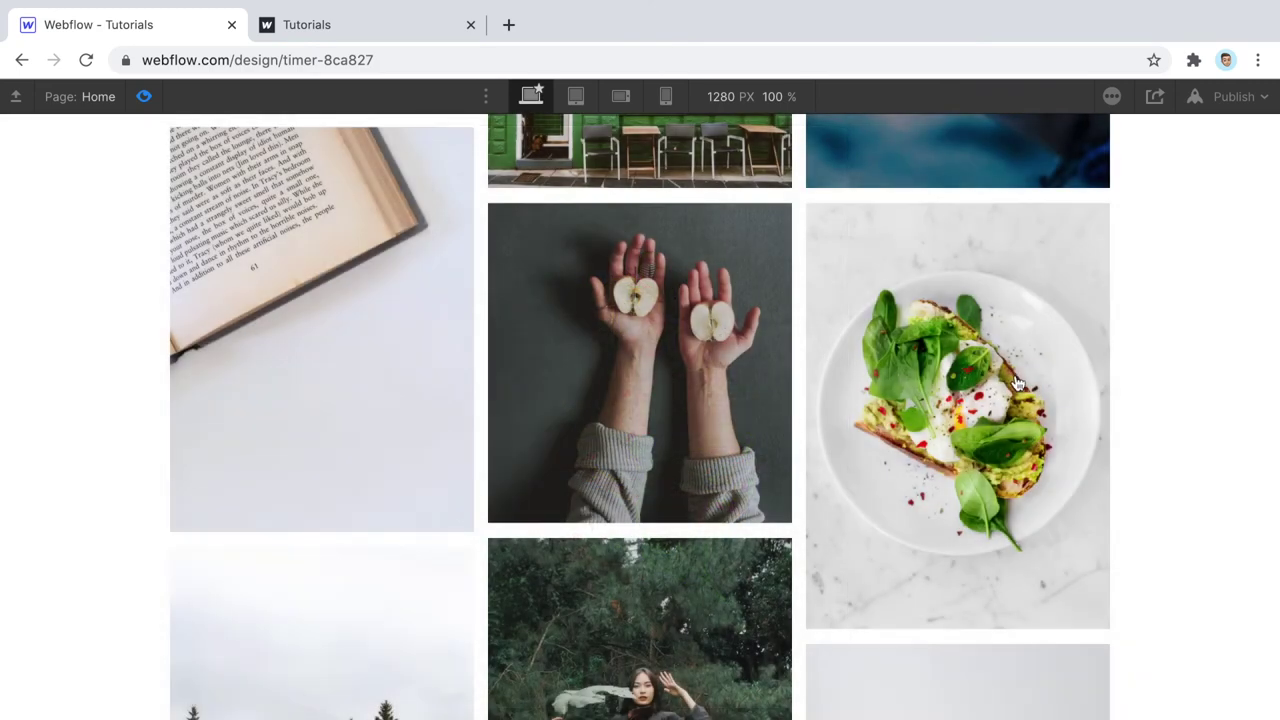
scroll(1014, 378, up, 6)
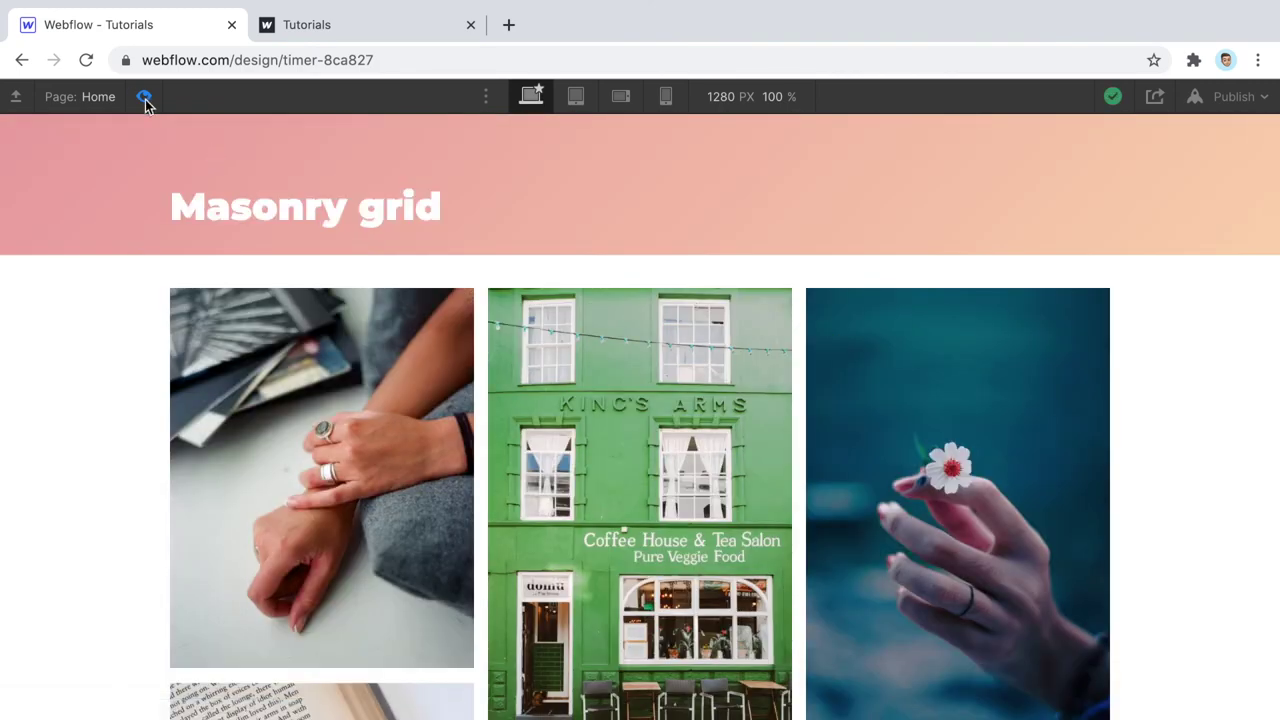
click(144, 97)
scroll(814, 403, down, 1)
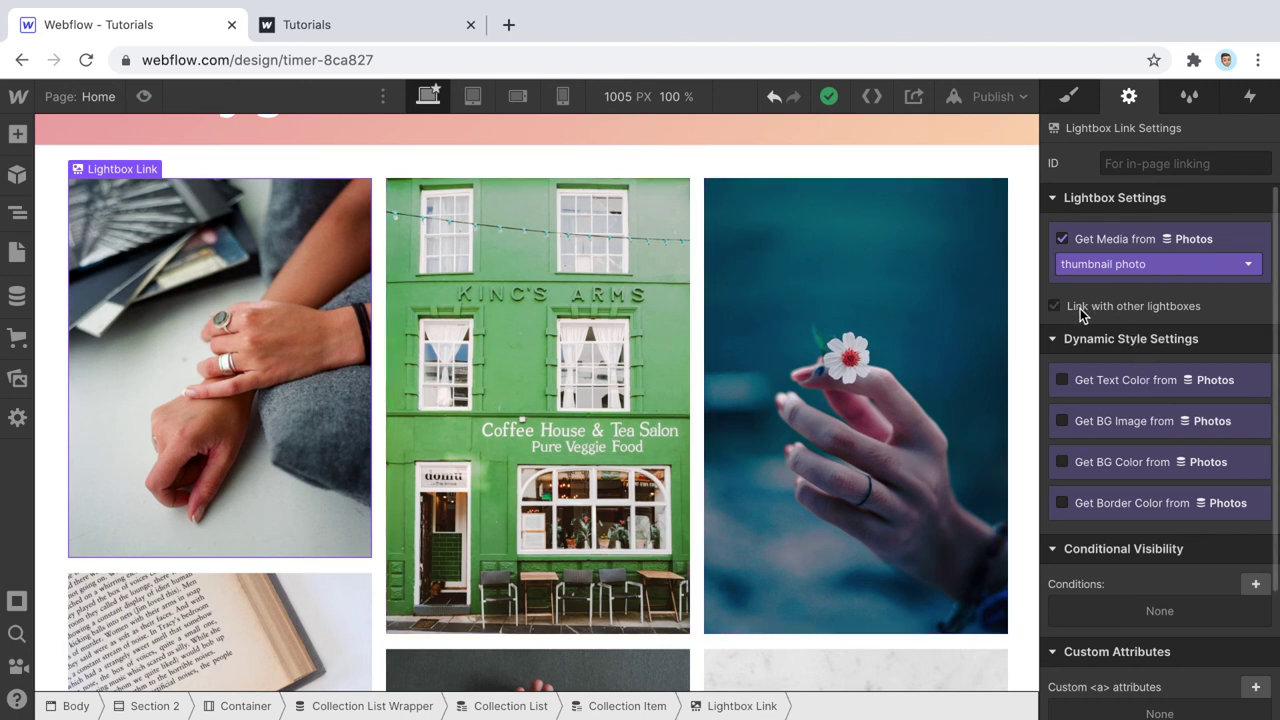
- Link the King's Arms photo's lightbox into the 'masonry gallery' group, then select the flower photo
click(501, 320)
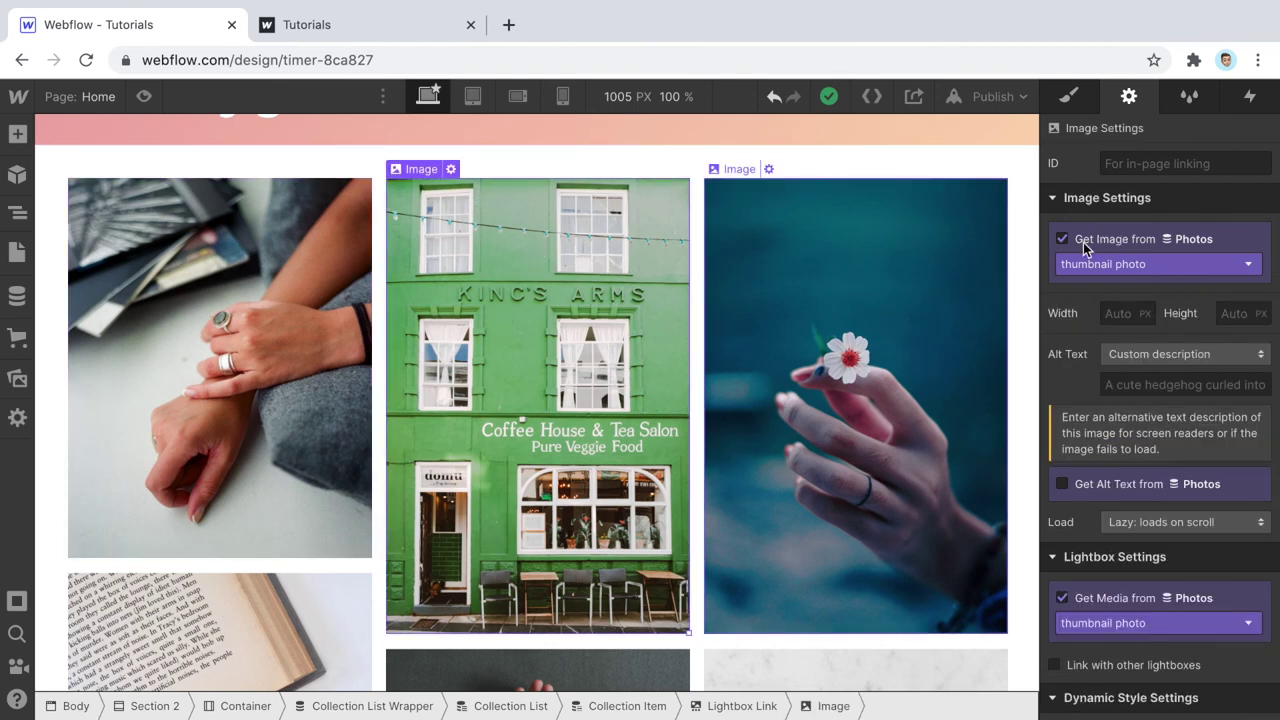
scroll(1200, 380, down, 5)
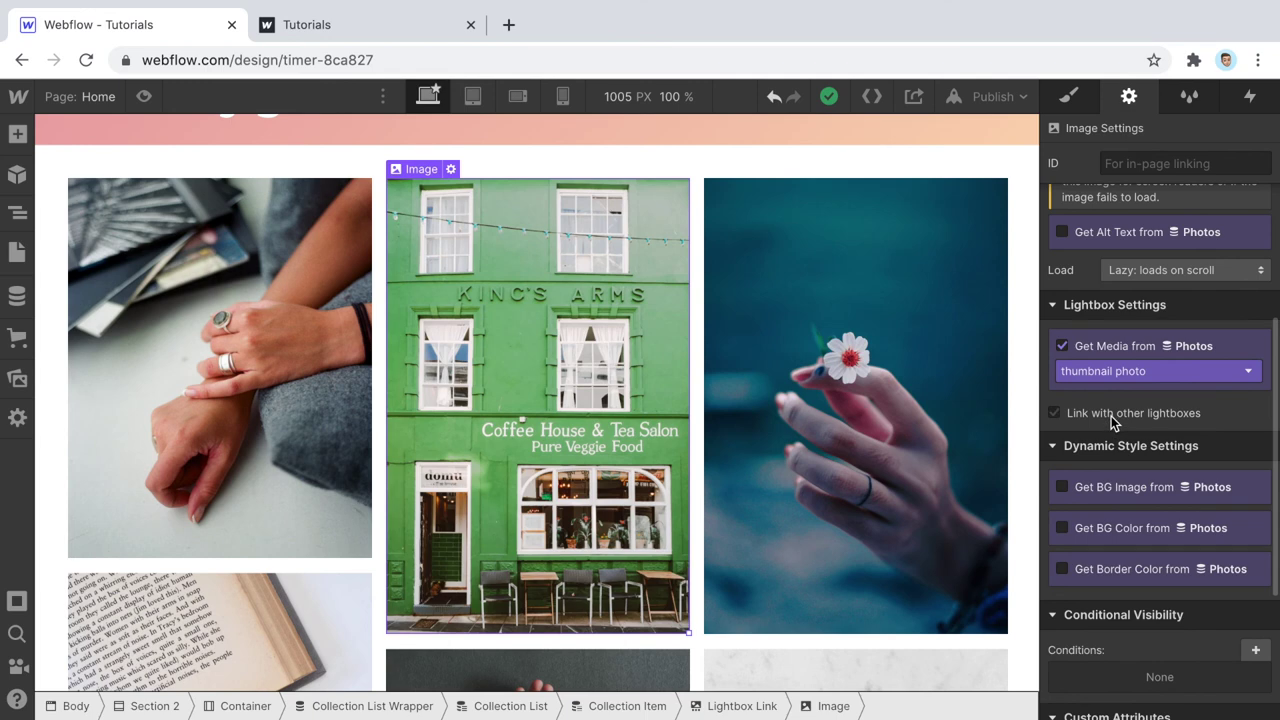
click(1111, 416)
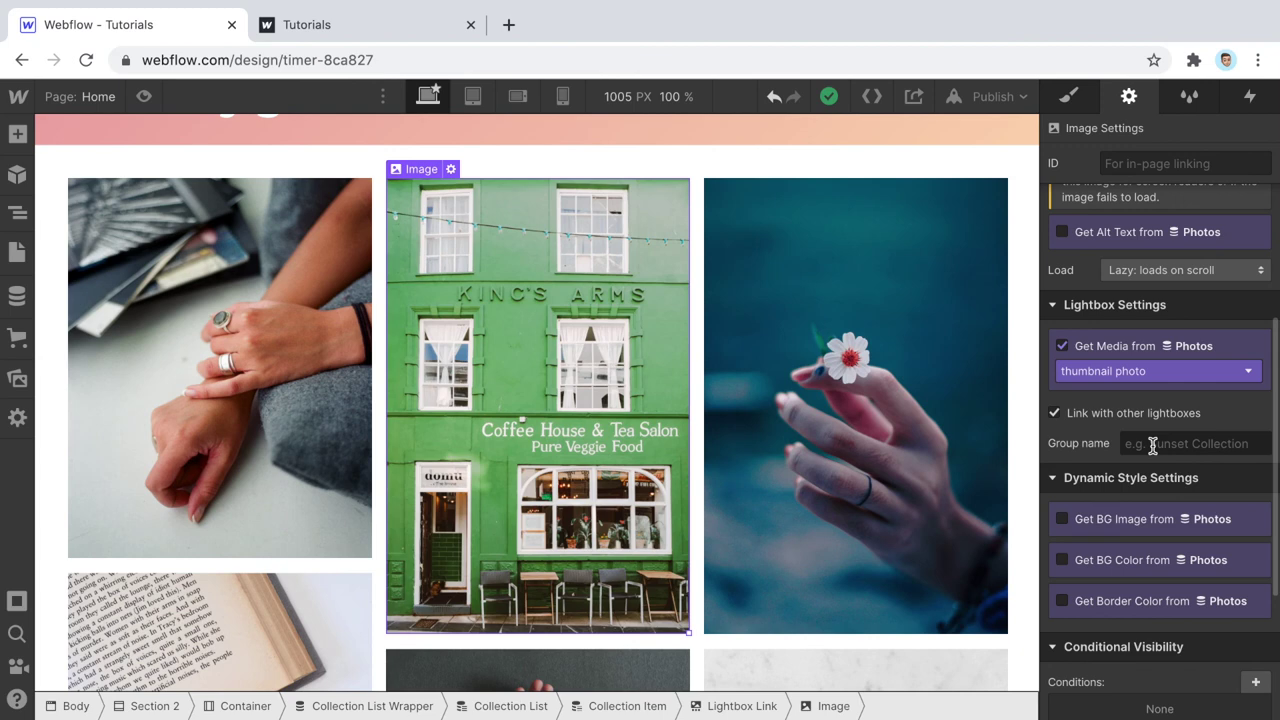
click(1152, 445)
text(masonry gallery)
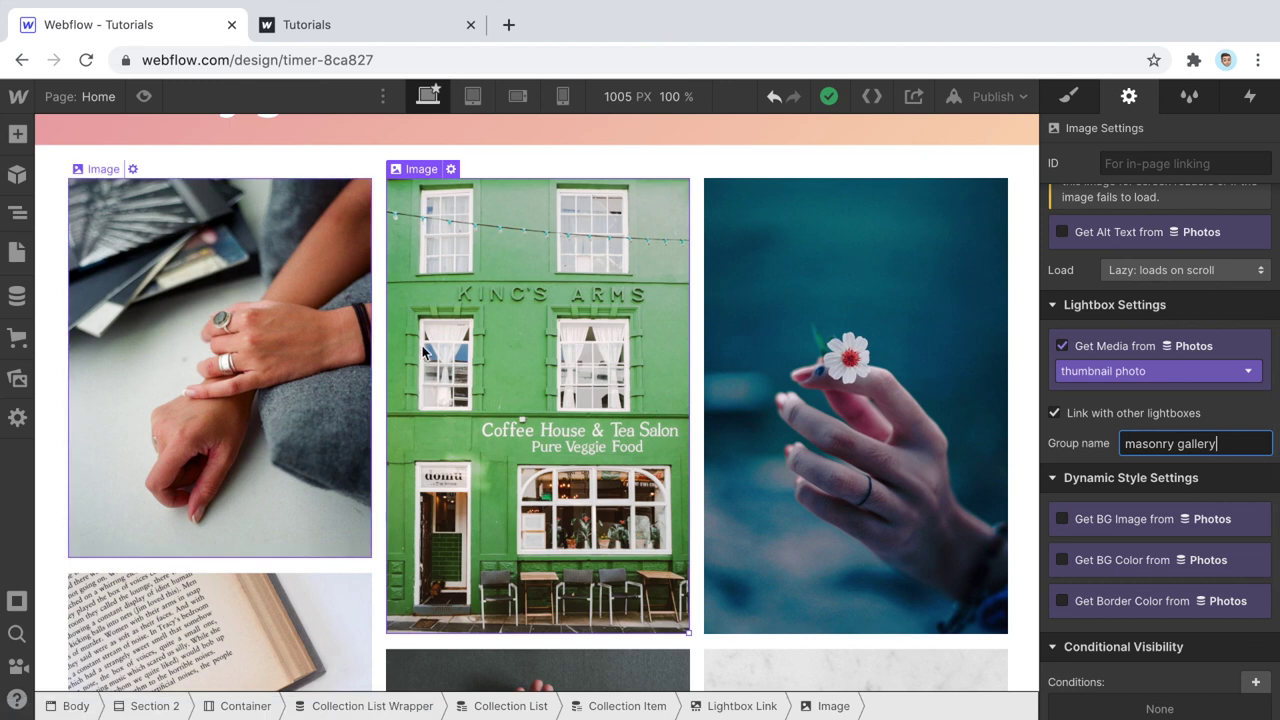
click(871, 460)
scroll(1240, 515, down, 5)
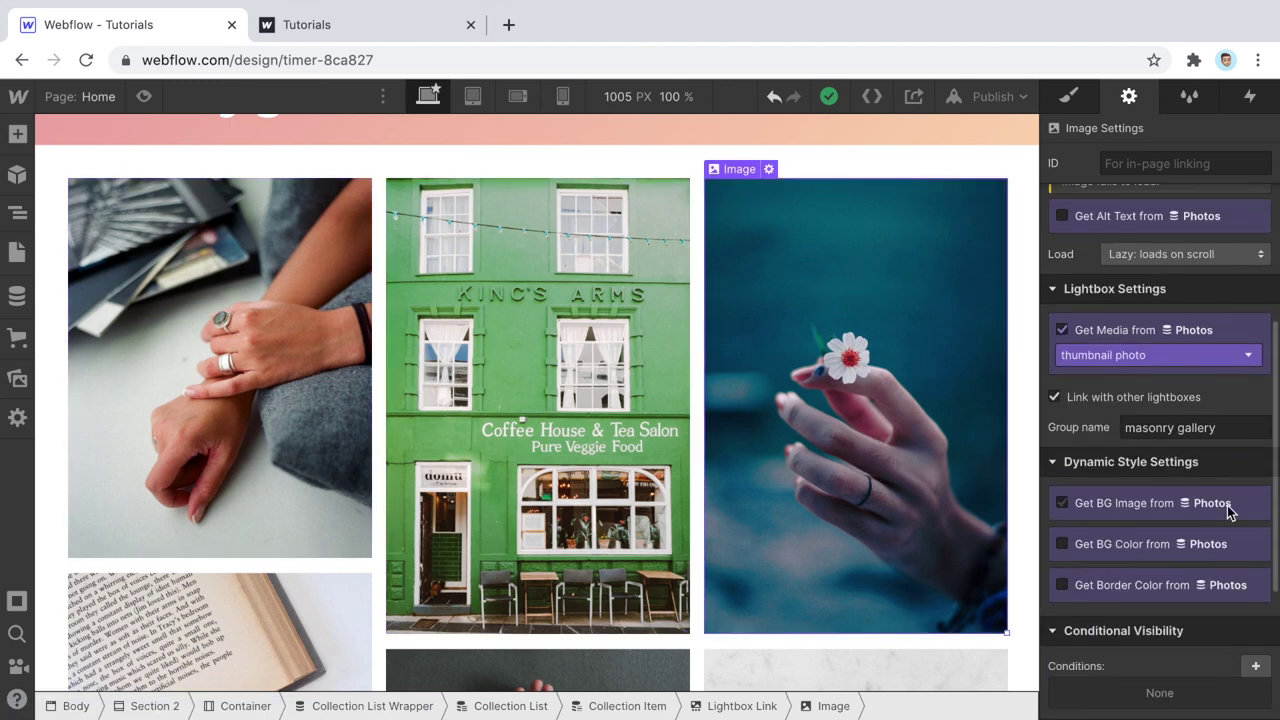
- Inspect the hands, Coffee House, apple-hands and open book photos' lightbox group settings
click(309, 353)
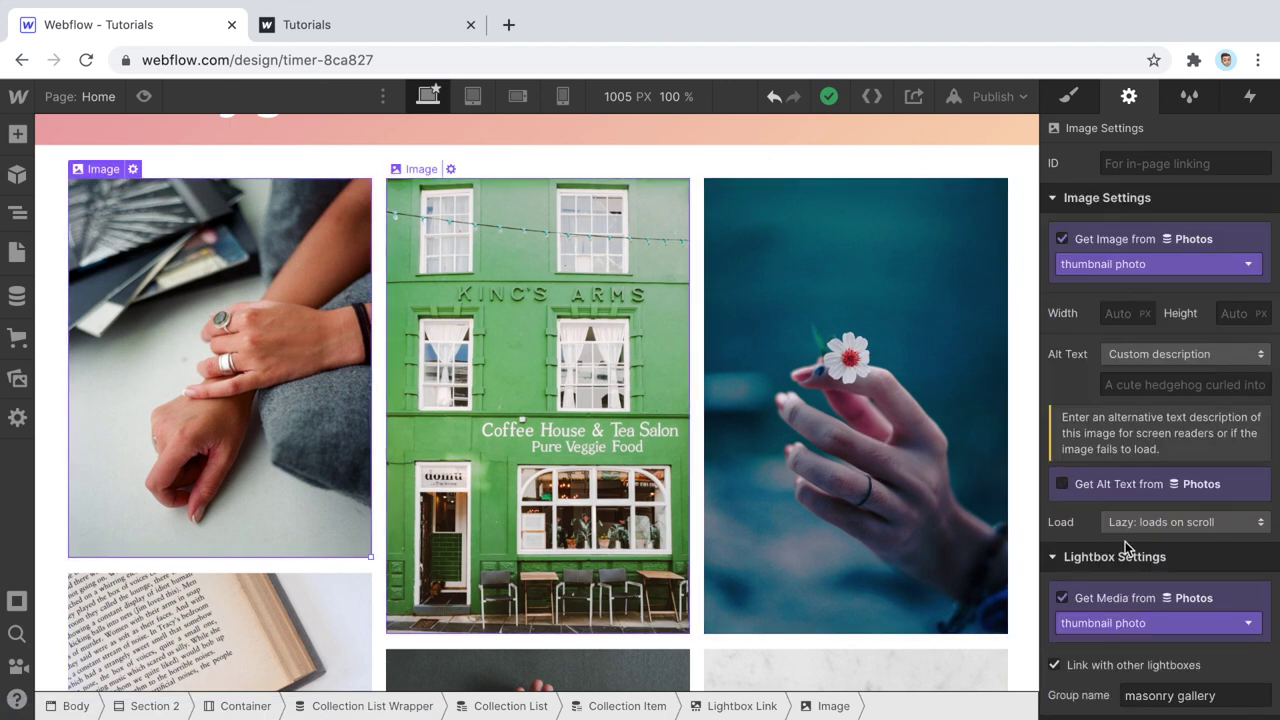
scroll(1125, 541, down, 4)
scroll(690, 520, down, 3)
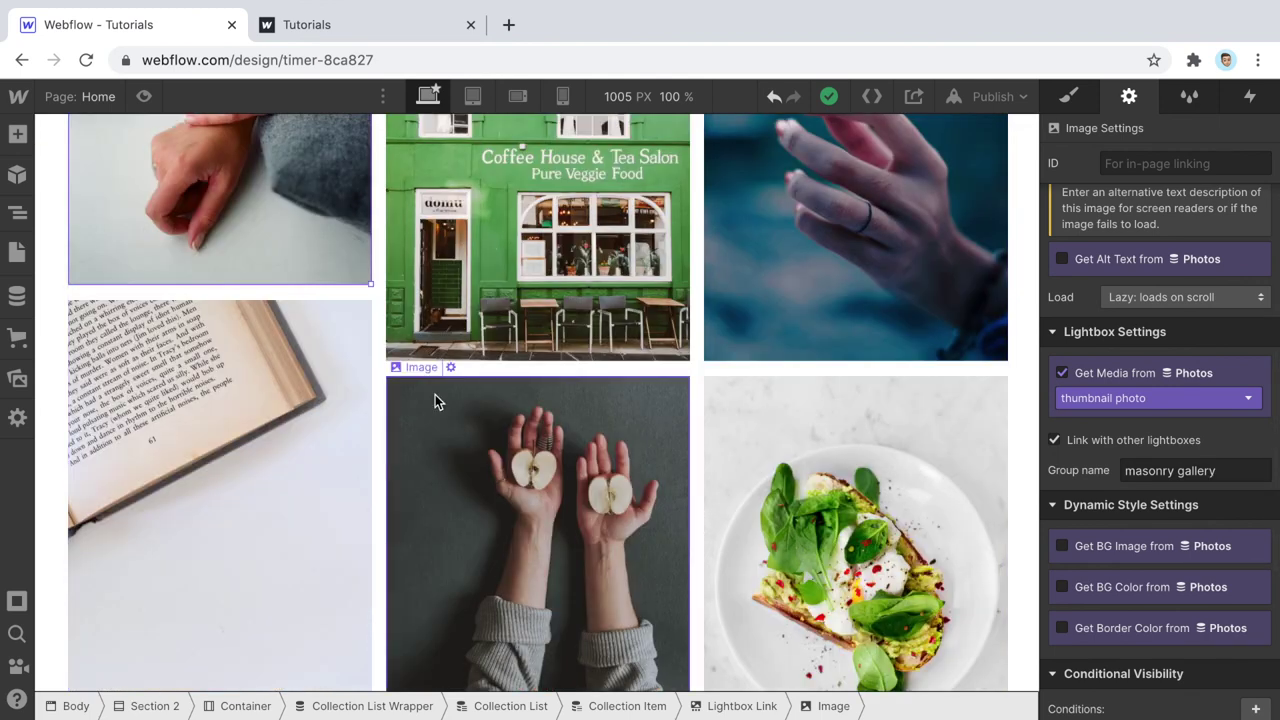
click(437, 276)
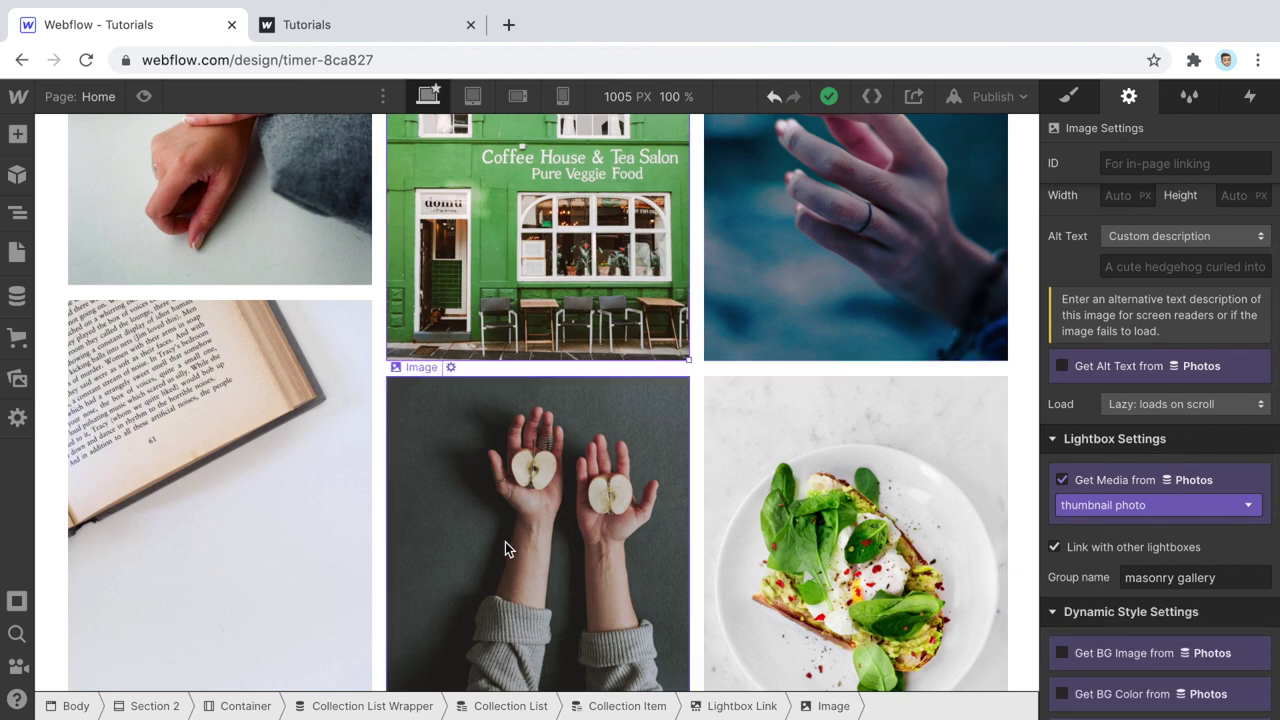
click(505, 542)
click(227, 535)
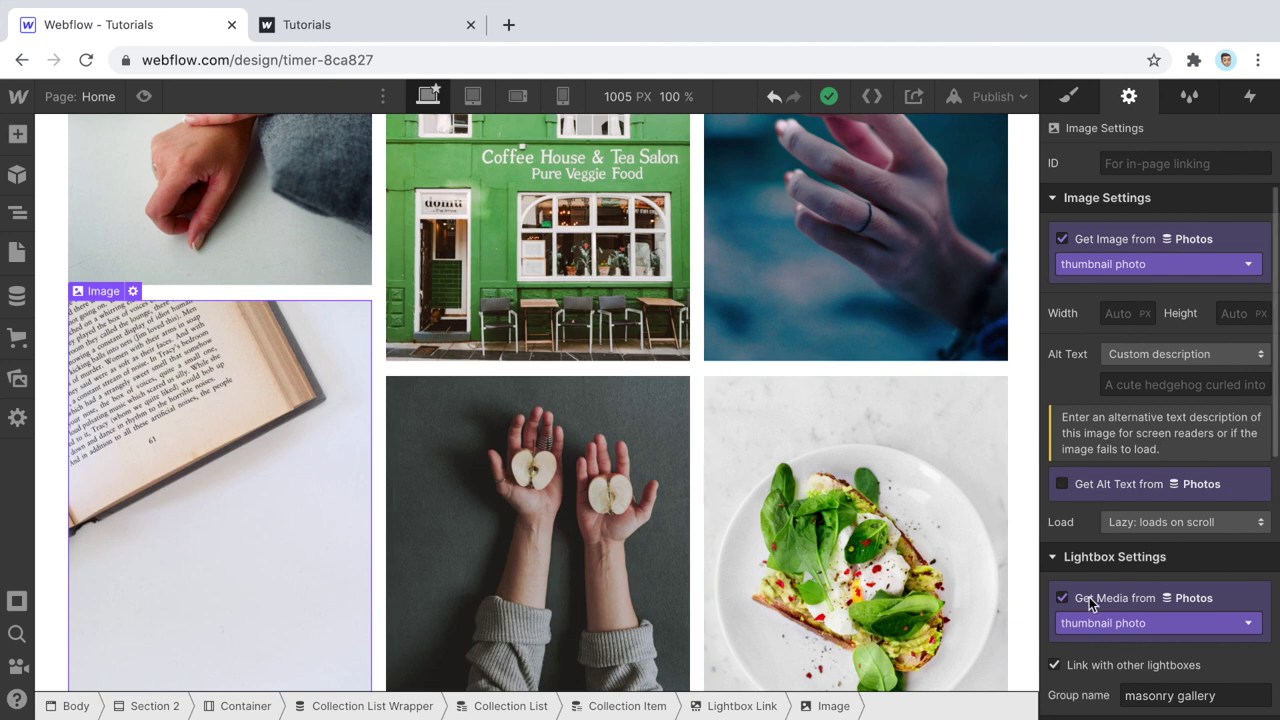
scroll(1128, 610, down, 3)
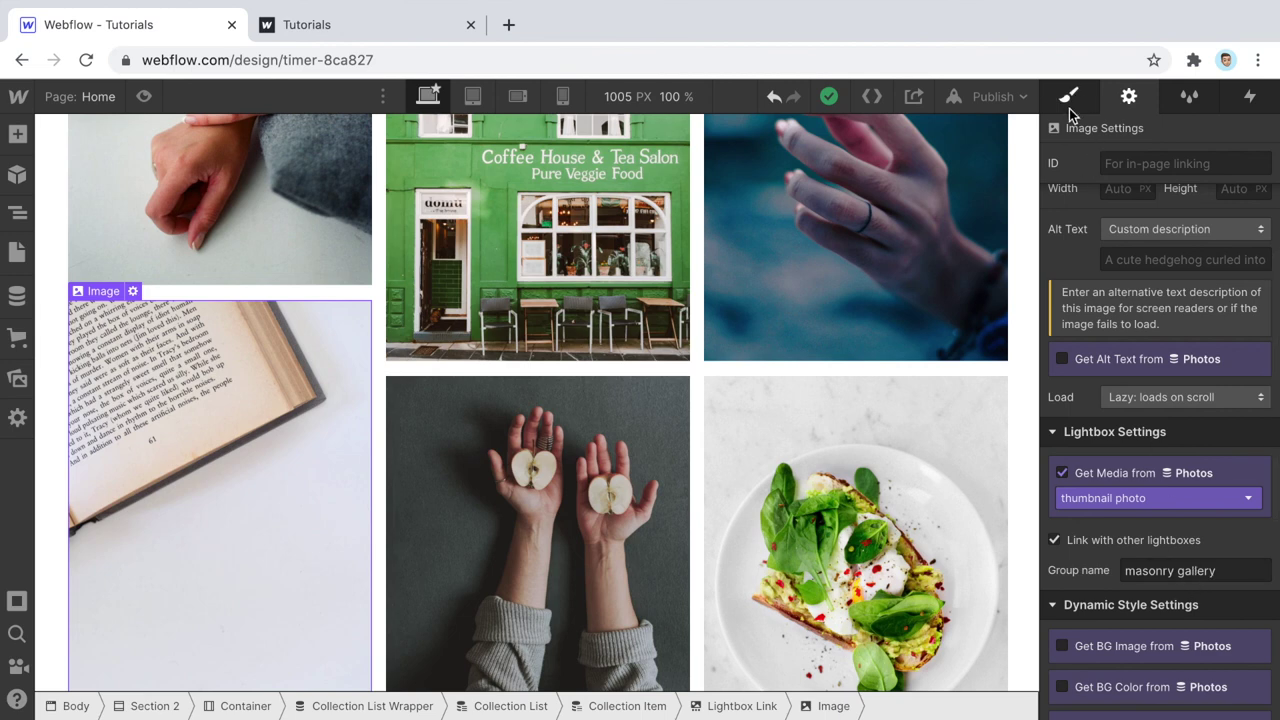
- Toggle the image's Style and Settings panels, then switch the page into preview
key(s)
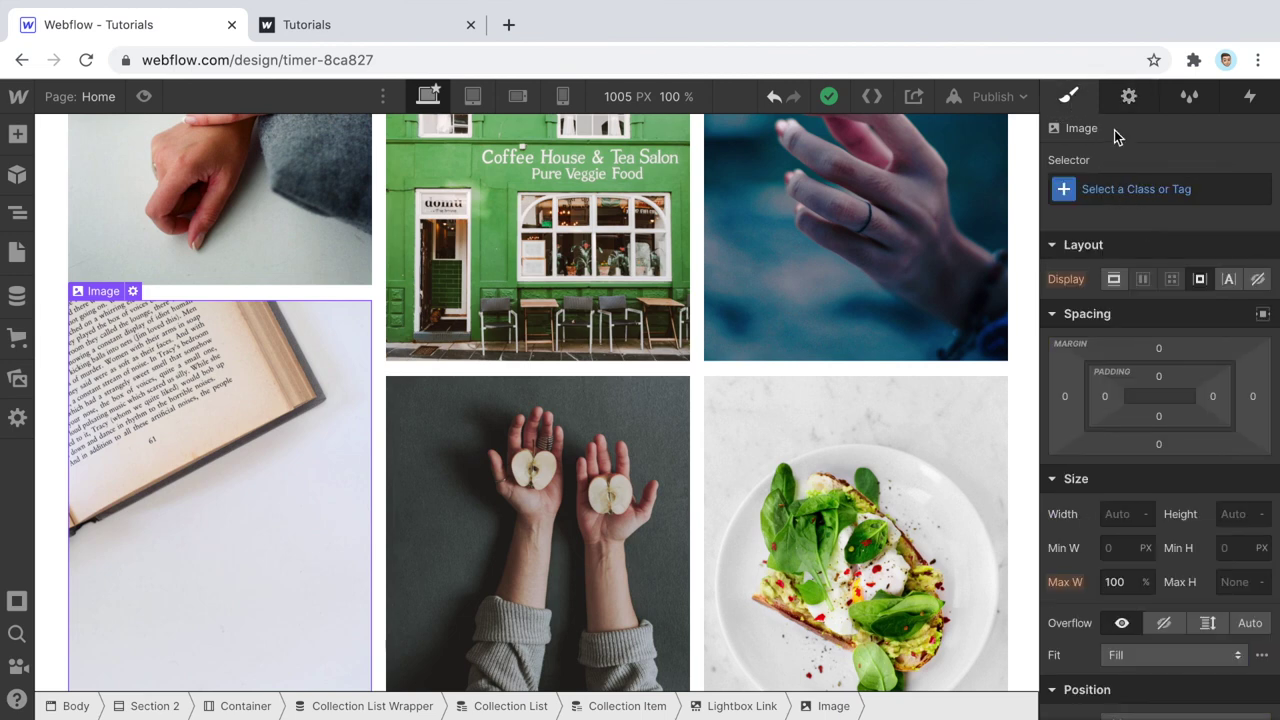
click(1130, 95)
scroll(1214, 600, down, 3)
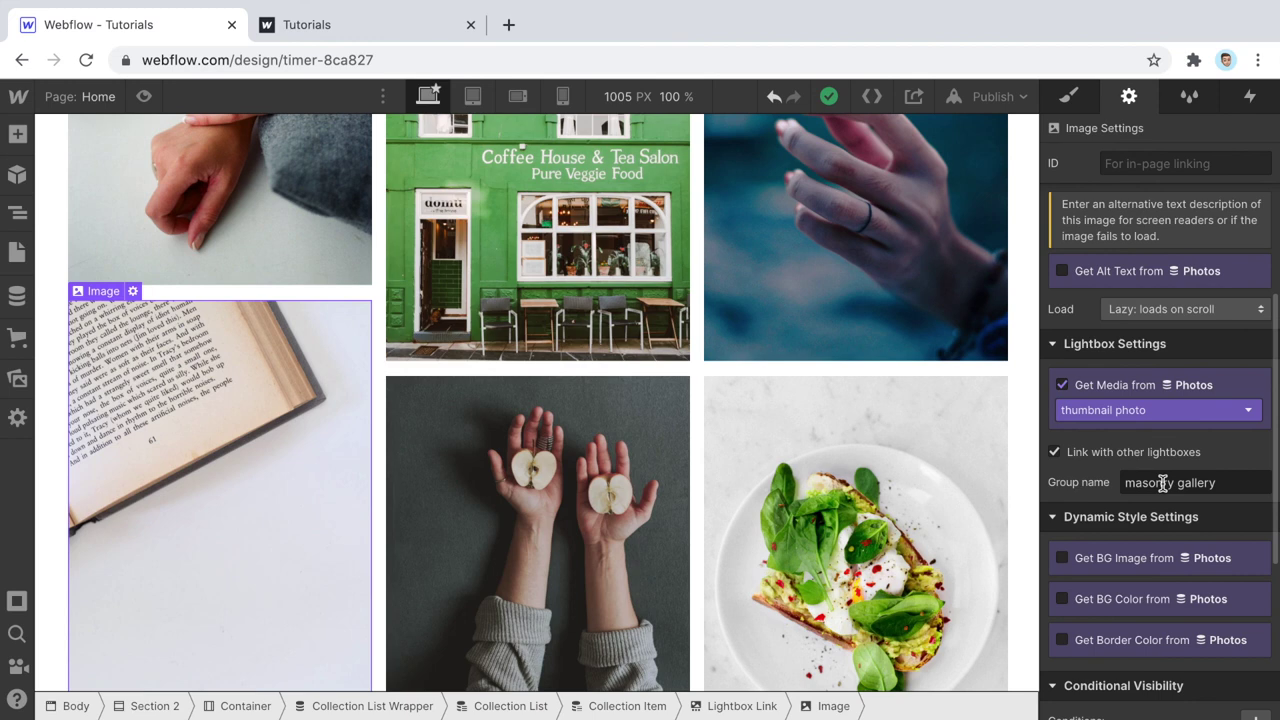
scroll(629, 393, up, 1)
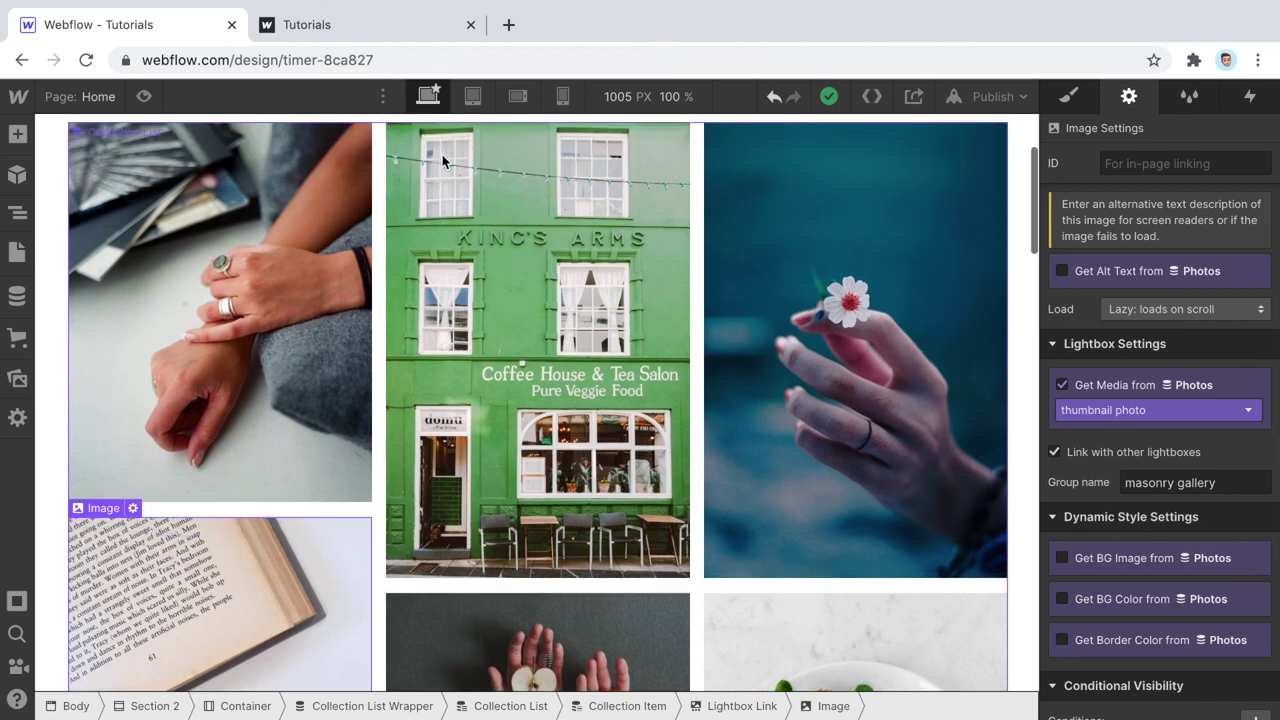
scroll(787, 282, up, 2)
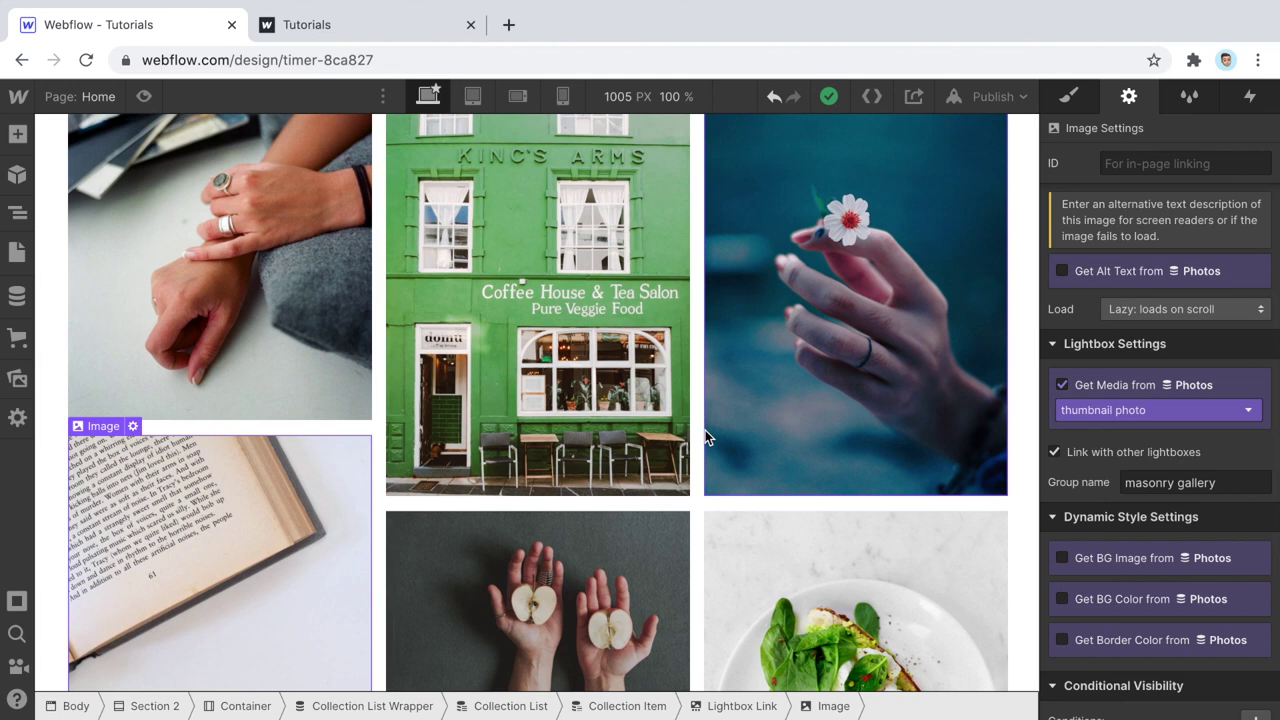
scroll(705, 430, up, 2)
click(144, 96)
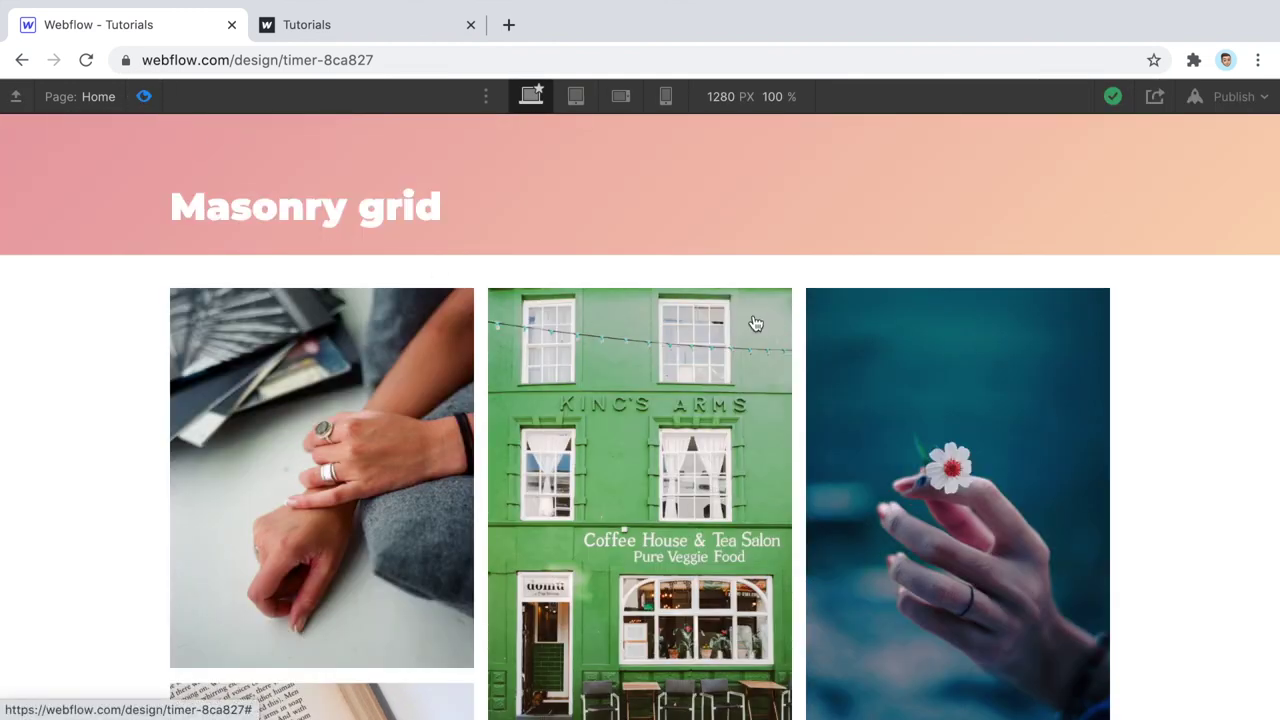
- Open the first photo's lightbox, browse via next arrows and thumbnails to the food photo, then close
scroll(756, 323, down, 3)
click(371, 313)
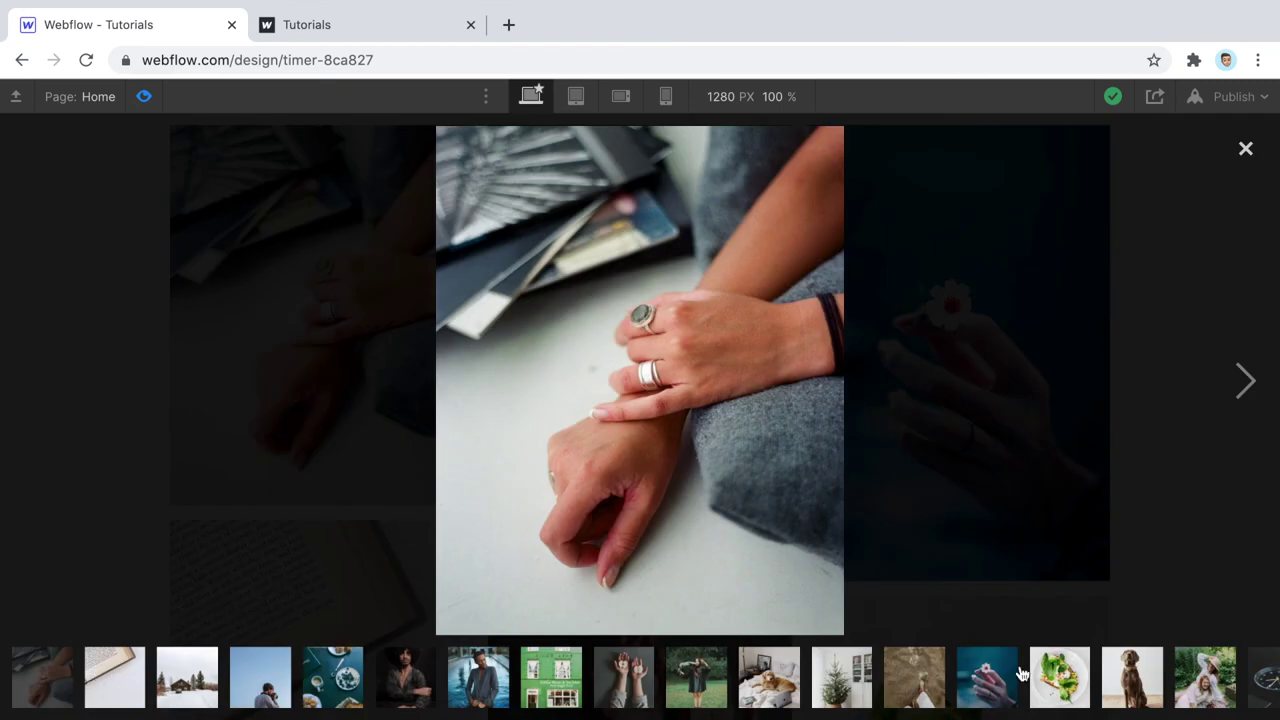
click(1247, 378)
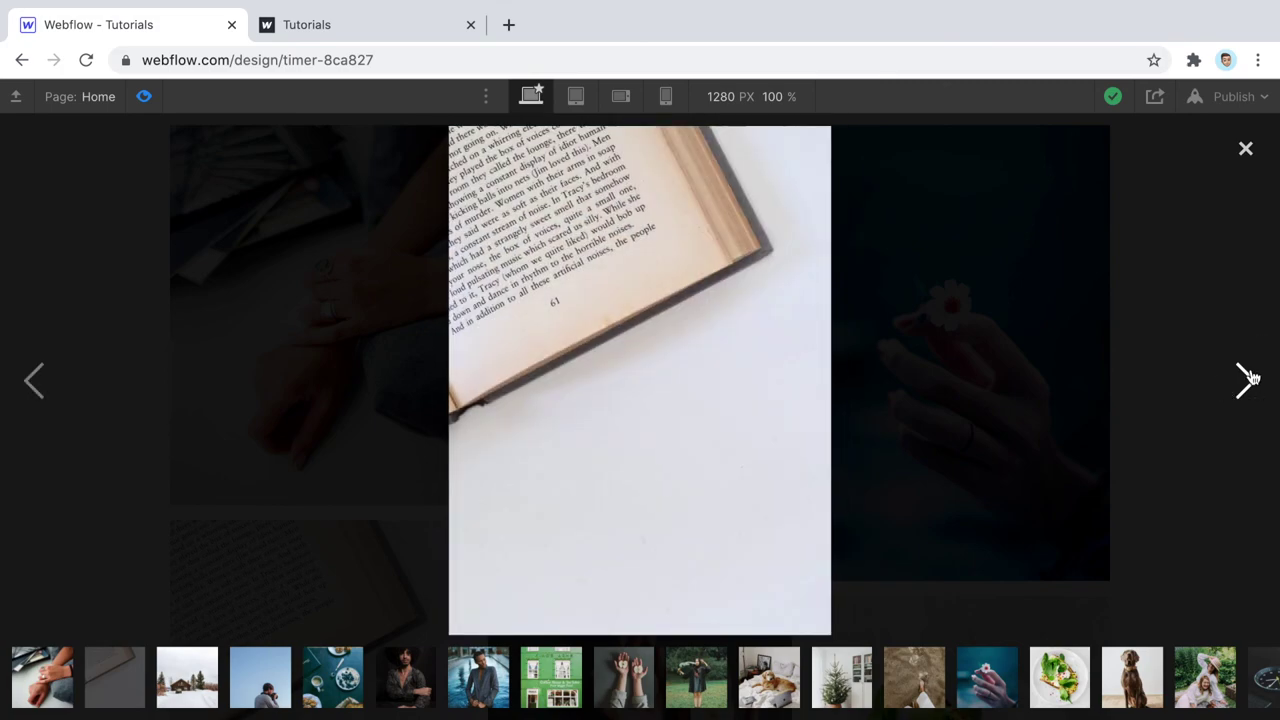
click(1249, 377)
click(1249, 377)
click(768, 678)
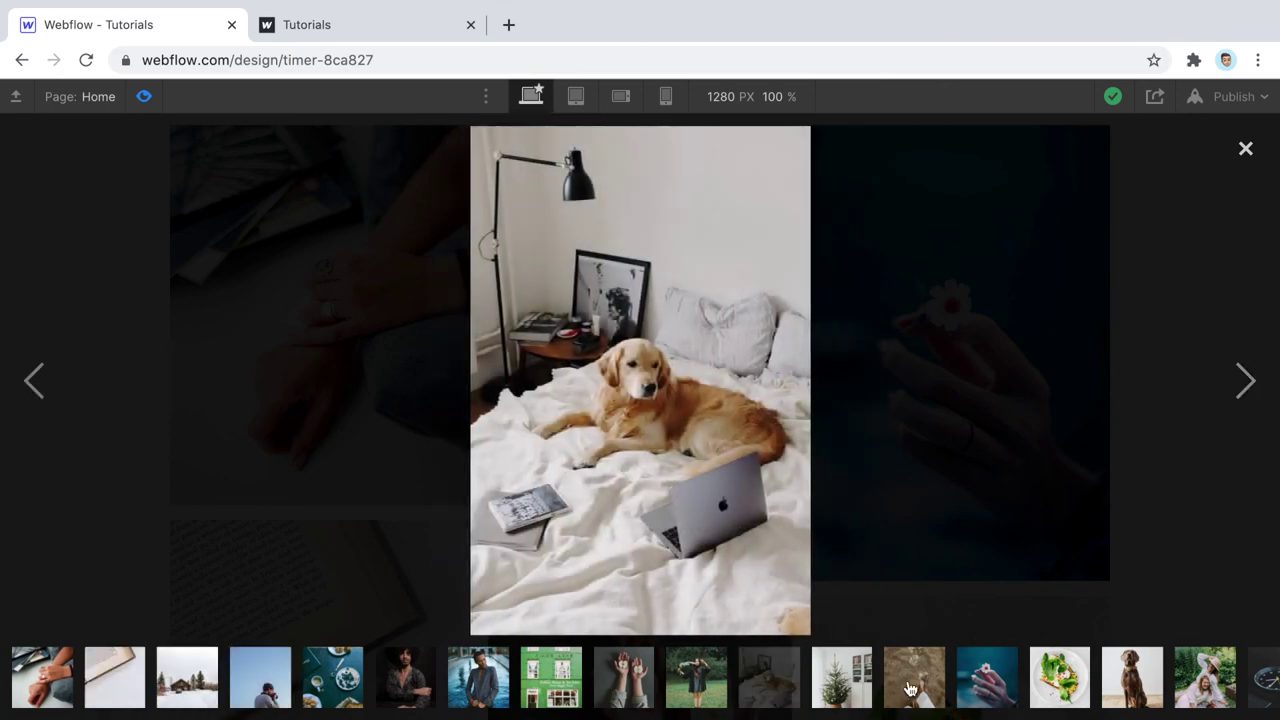
click(910, 688)
click(1060, 678)
click(980, 440)
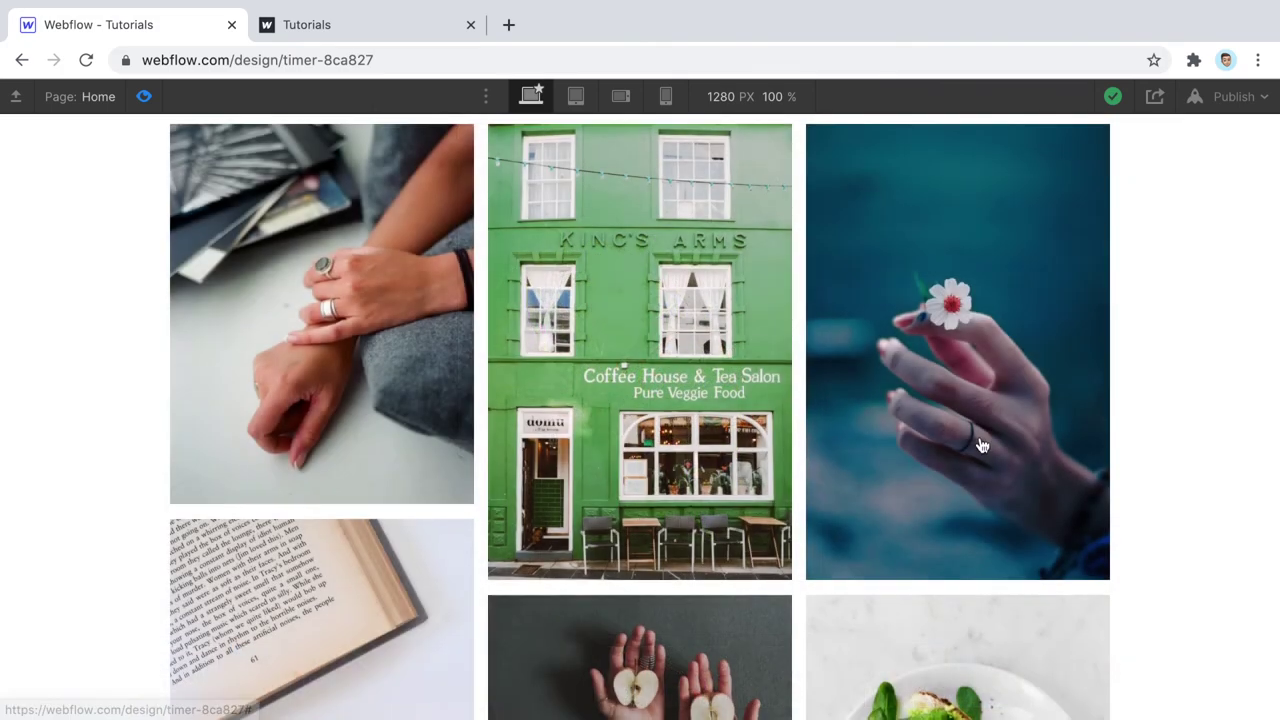
- Open the dog-on-bed and picnic photos' lightboxes, then exit preview back to the Designer
scroll(656, 361, down, 10)
click(616, 455)
click(946, 552)
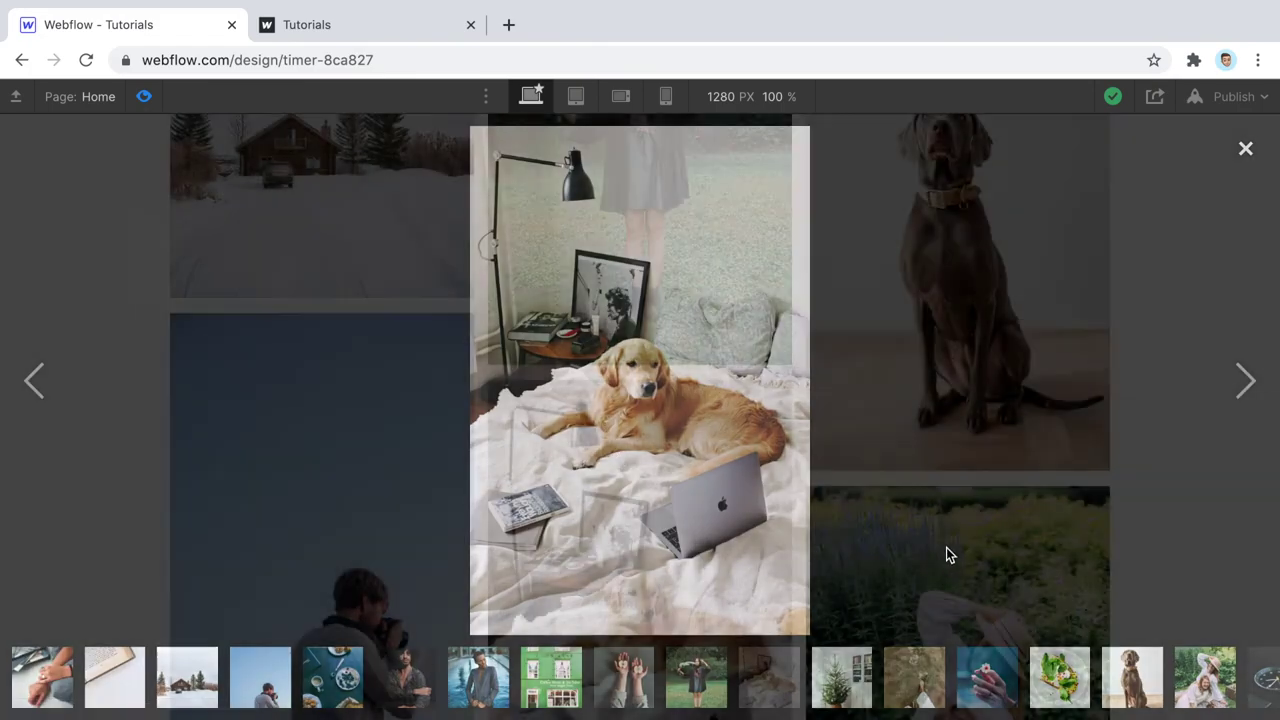
scroll(948, 555, down, 3)
click(940, 420)
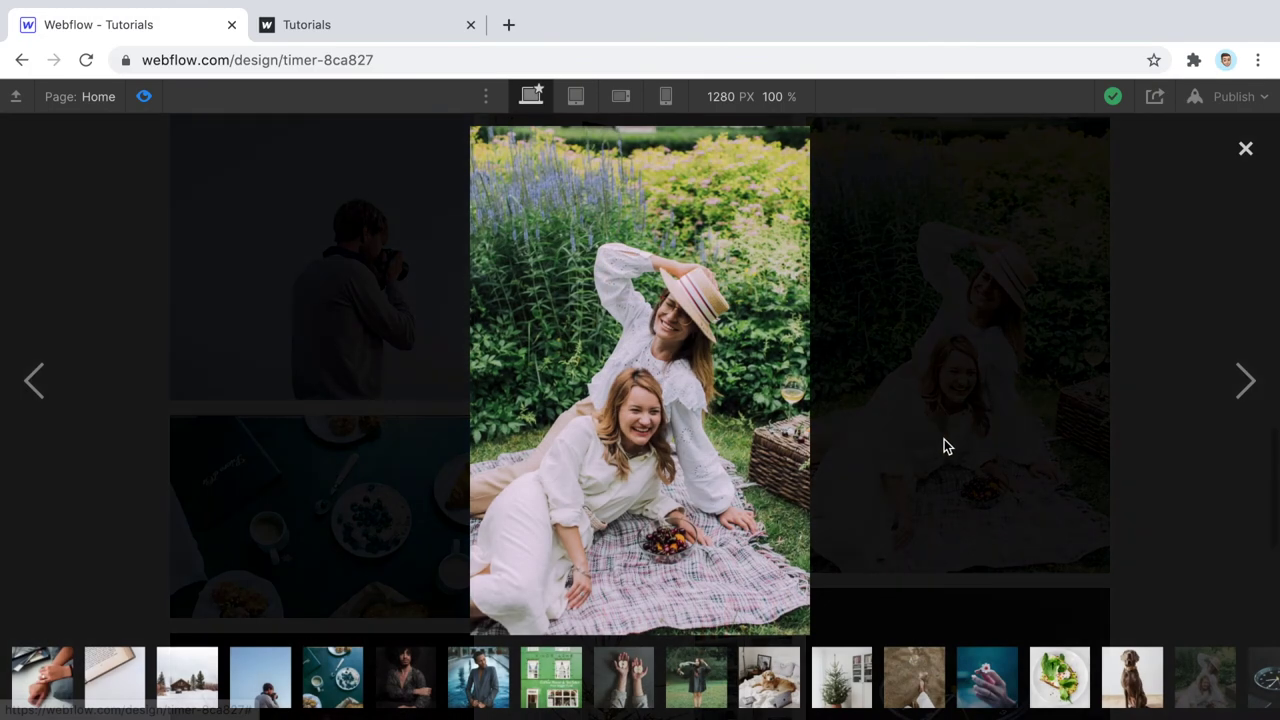
click(912, 680)
click(200, 175)
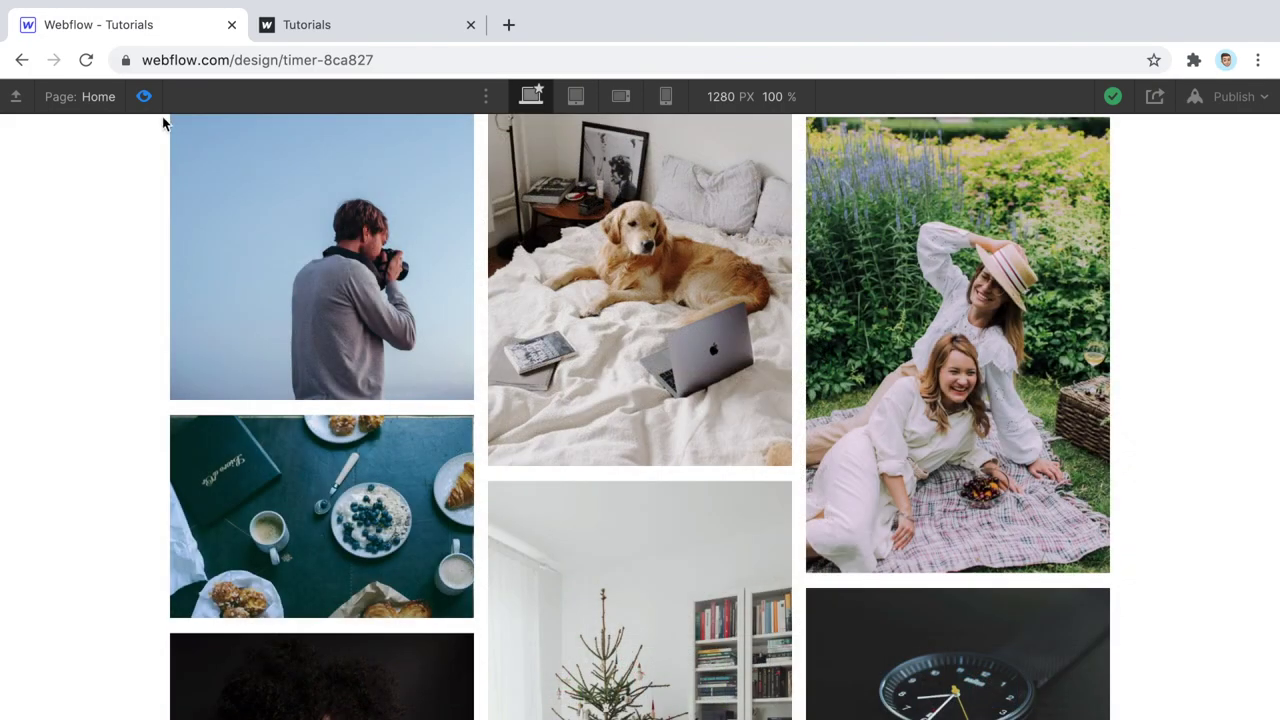
click(146, 97)
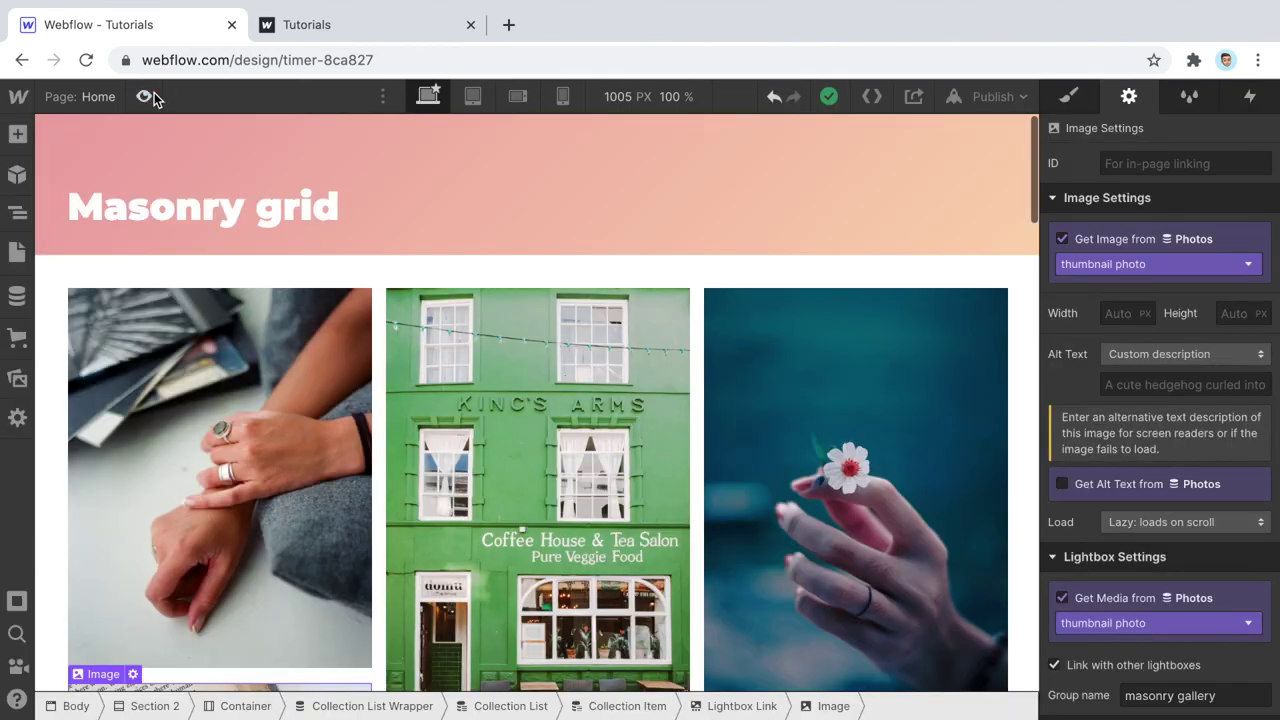